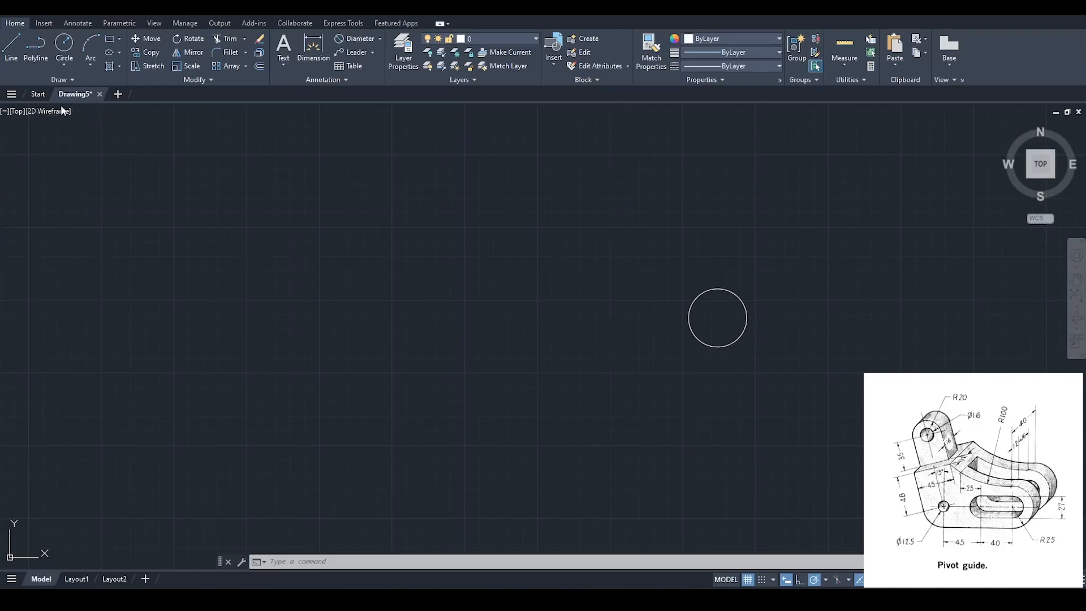
Step: Draw a 27 mm diameter circle concentric with the existing circle
{"action": "left_click", "coordinate": [66, 61]}
{"action": "left_click", "coordinate": [77, 106]}
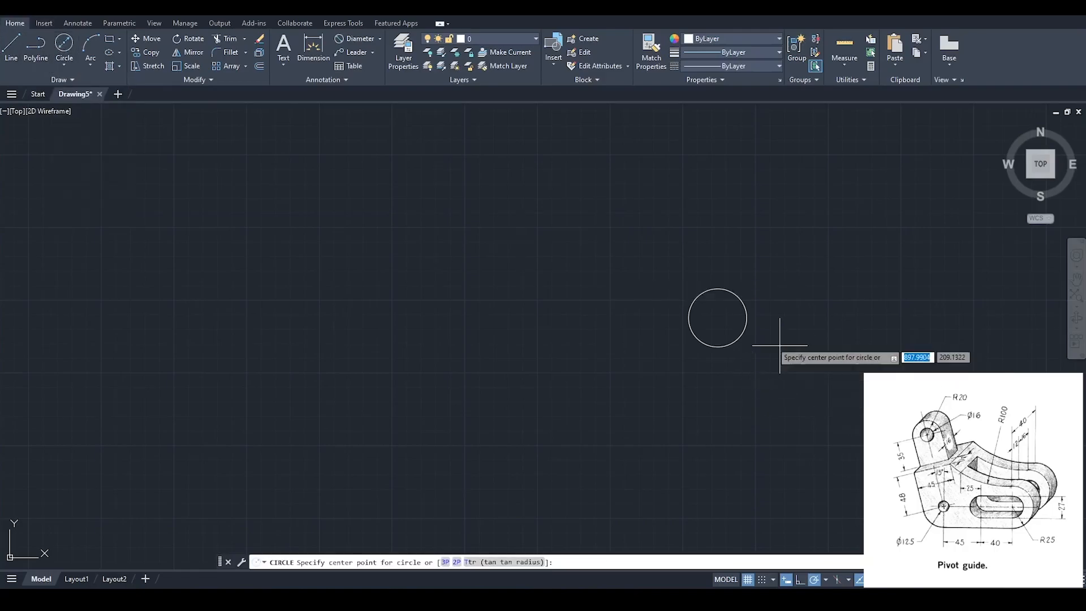
{"action": "left_click", "coordinate": [717, 318]}
{"action": "type", "text": "27"}
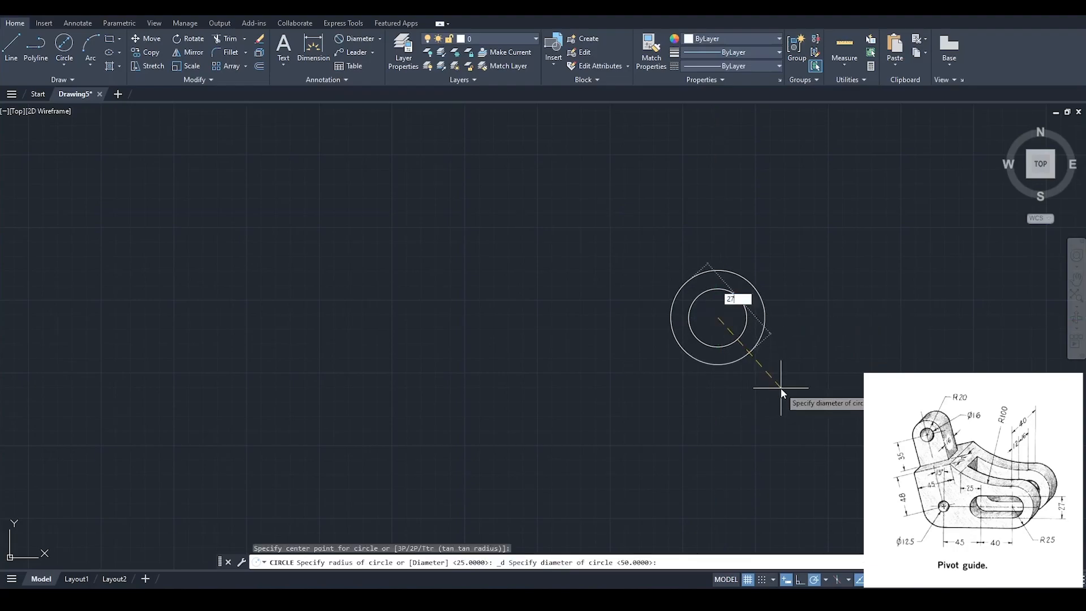
{"action": "key", "text": "Return"}
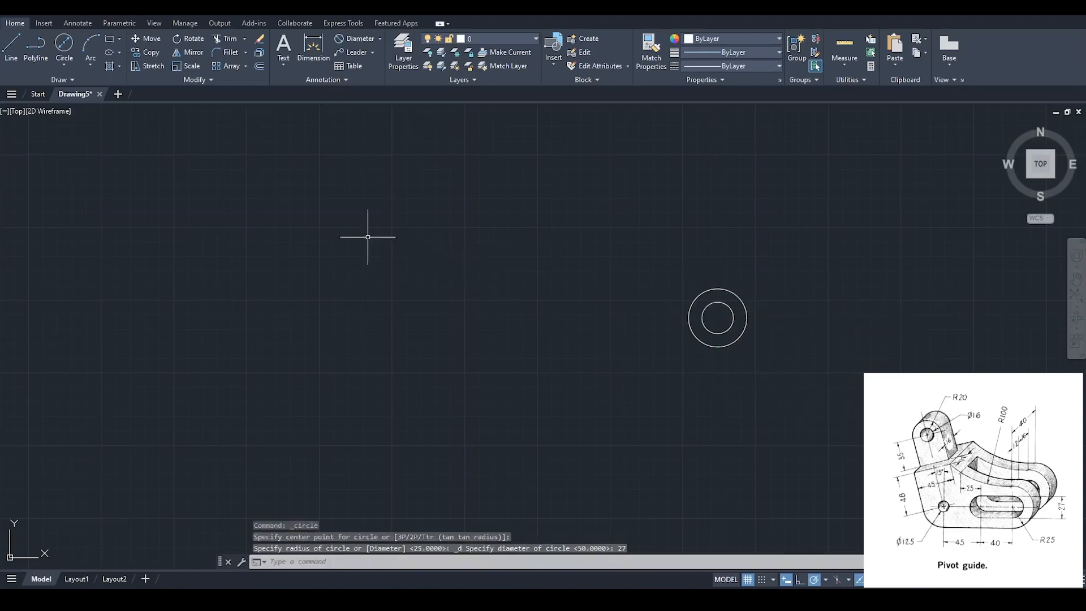
Step: Draw a 40 mm horizontal line from the circles' common center toward the left
{"action": "left_click", "coordinate": [11, 45]}
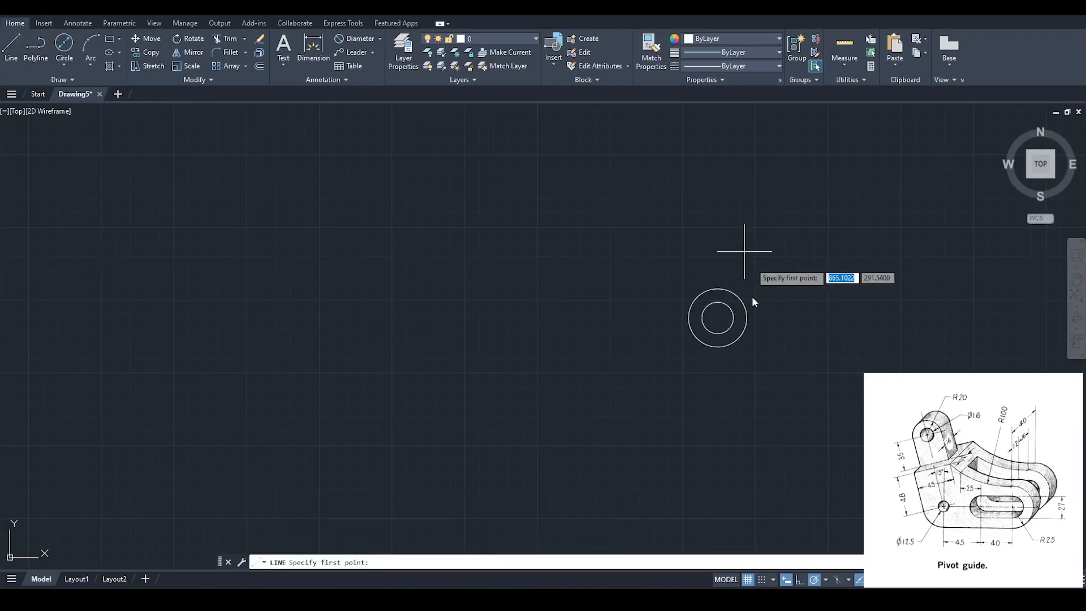
{"action": "left_click", "coordinate": [718, 317]}
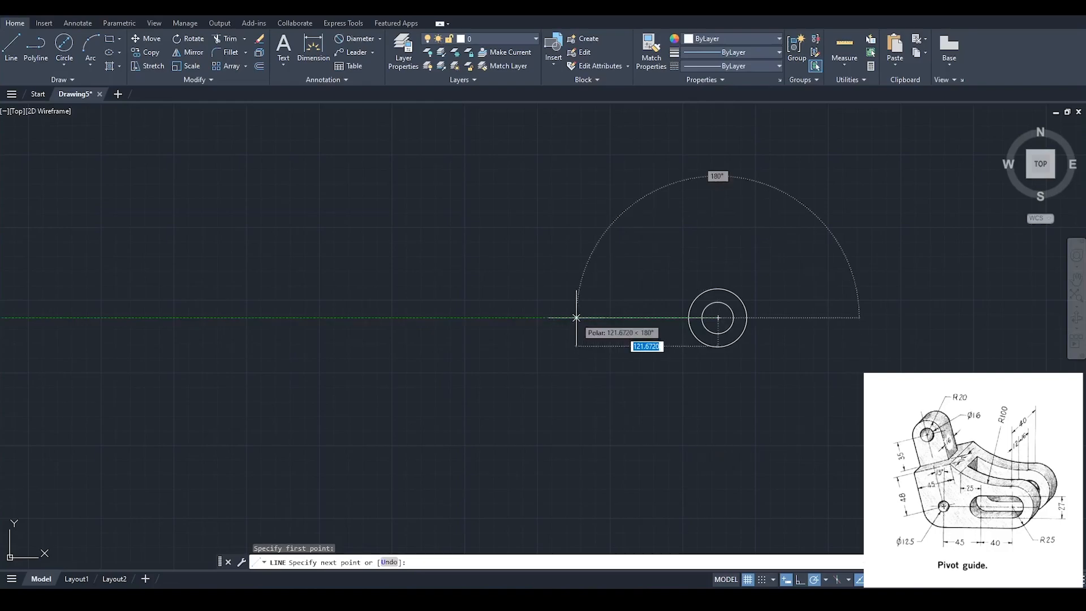
{"action": "type", "text": "40"}
{"action": "key", "text": "Return"}
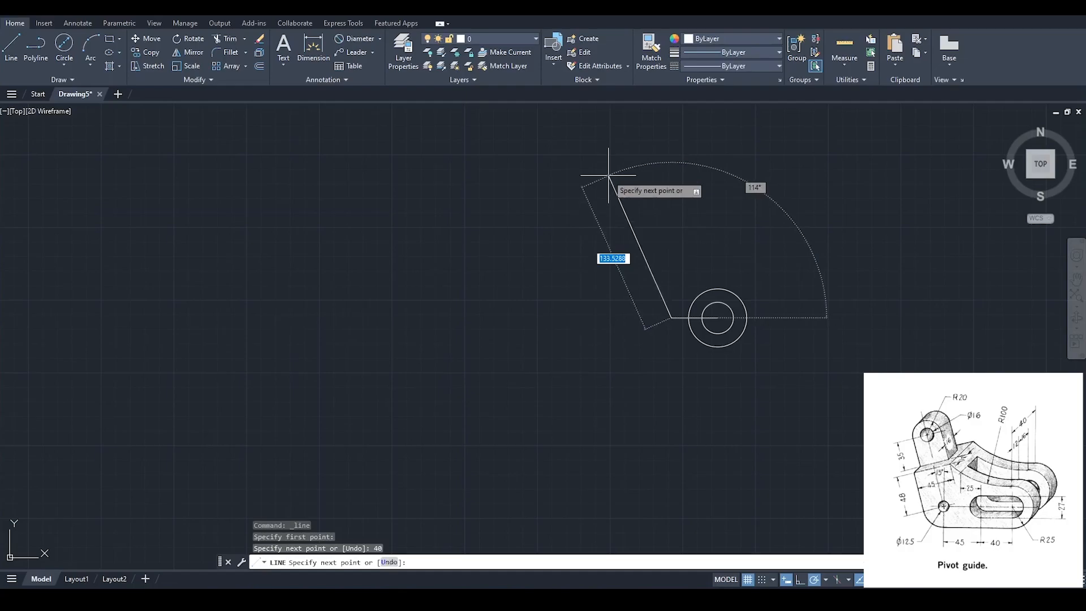
{"action": "key", "text": "Escape"}
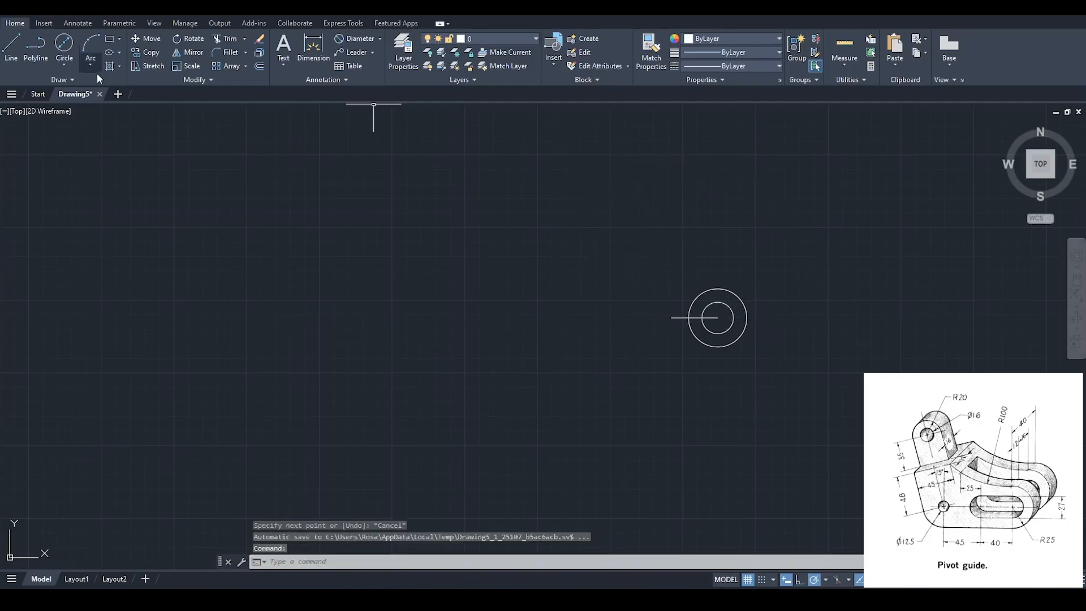
Step: Copy both concentric circles from their center to the left end of the 40 mm line
{"action": "left_click", "coordinate": [155, 51]}
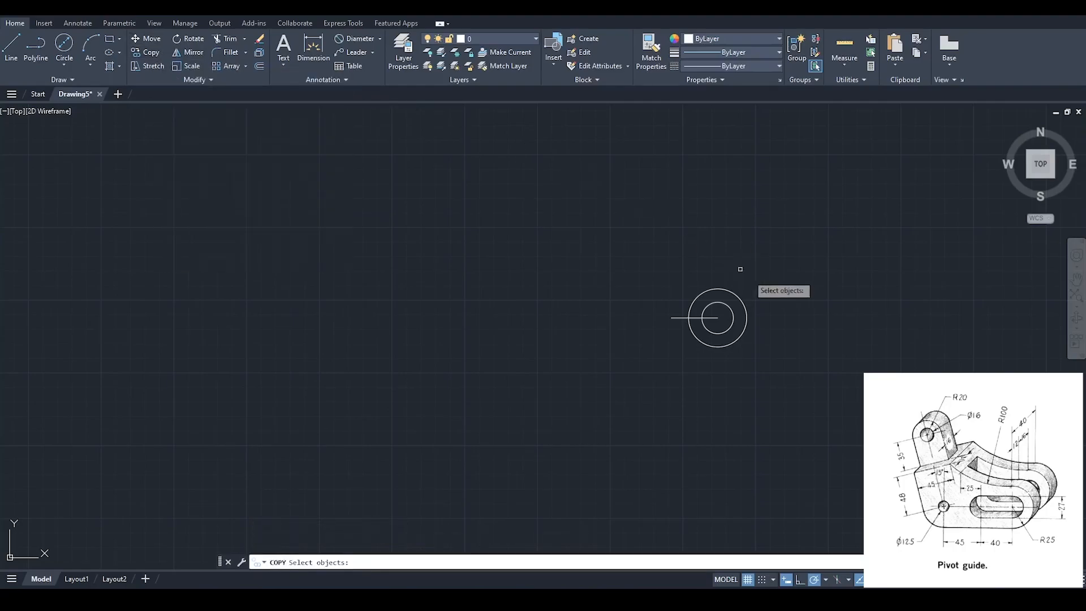
{"action": "left_click", "coordinate": [740, 316]}
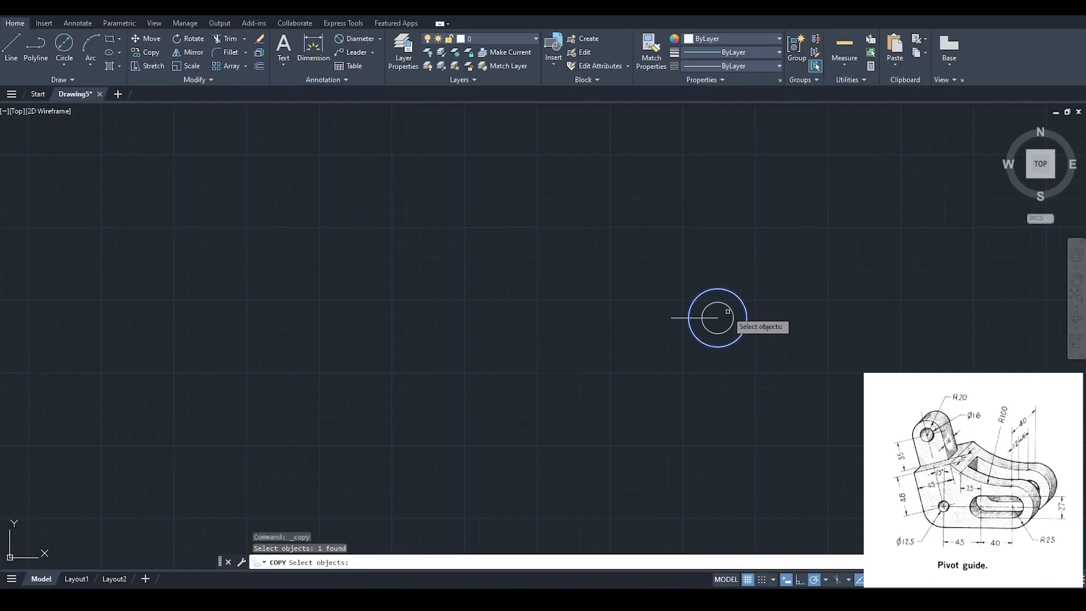
{"action": "left_click", "coordinate": [729, 307]}
{"action": "key", "text": "Return"}
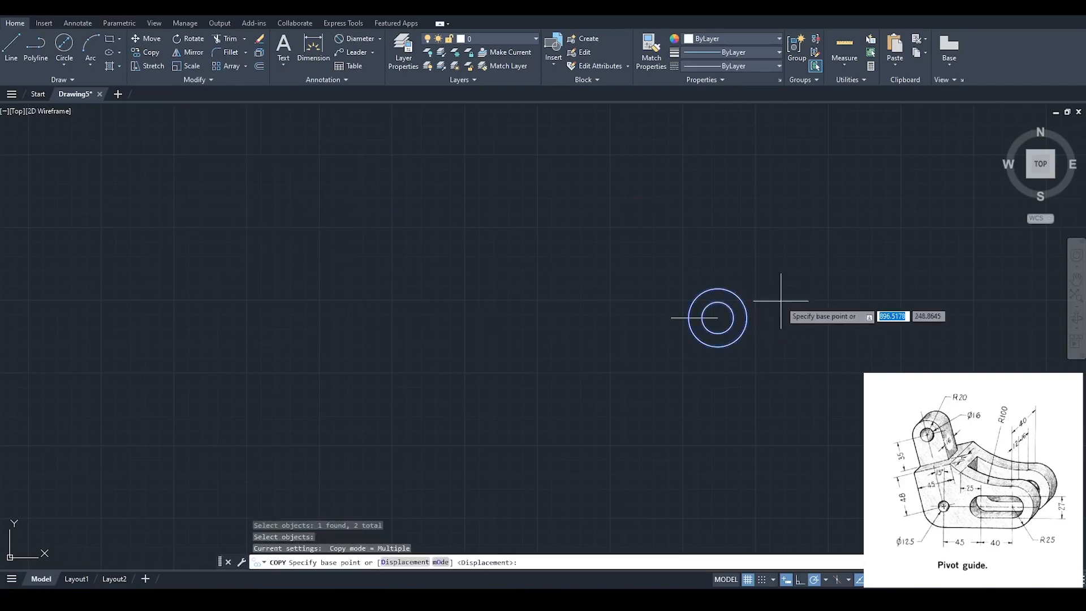
{"action": "left_click", "coordinate": [717, 318]}
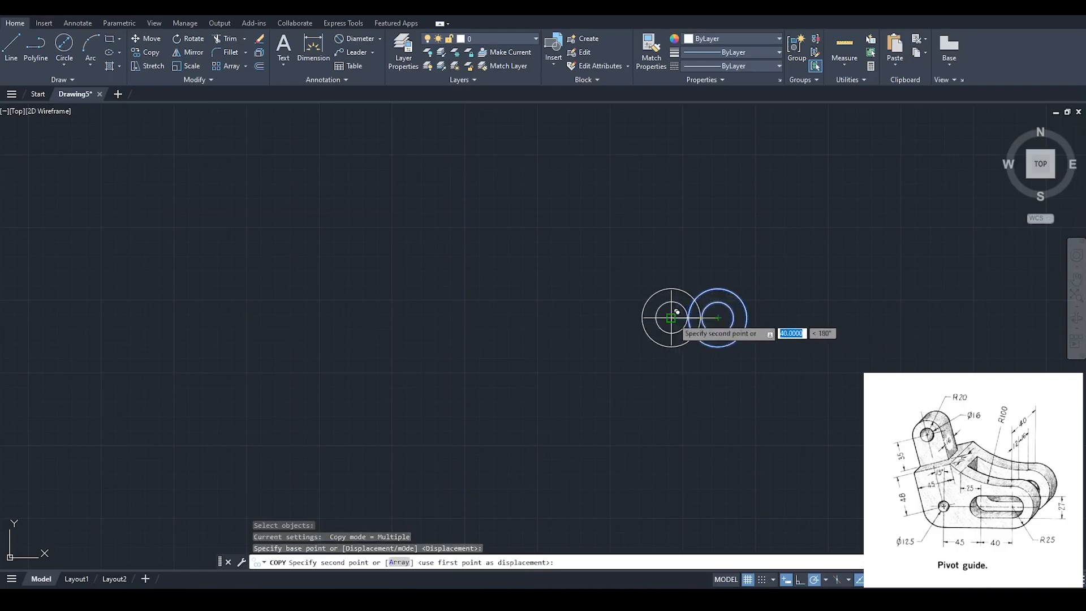
{"action": "scroll", "coordinate": [676, 311], "scroll_direction": "up", "scroll_amount": 5}
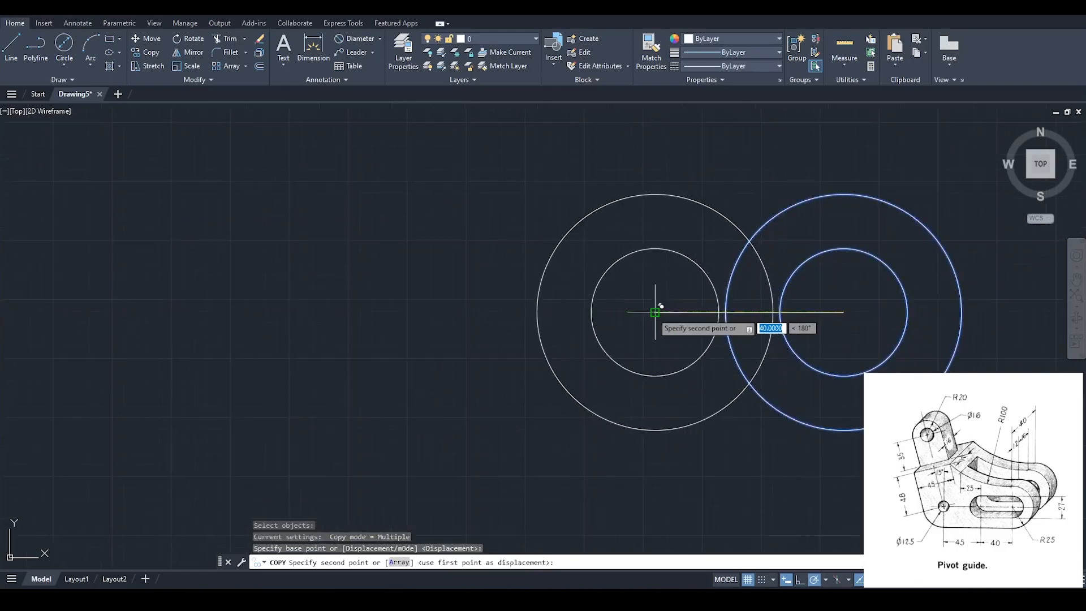
{"action": "left_click", "coordinate": [656, 308]}
{"action": "key", "text": "Escape"}
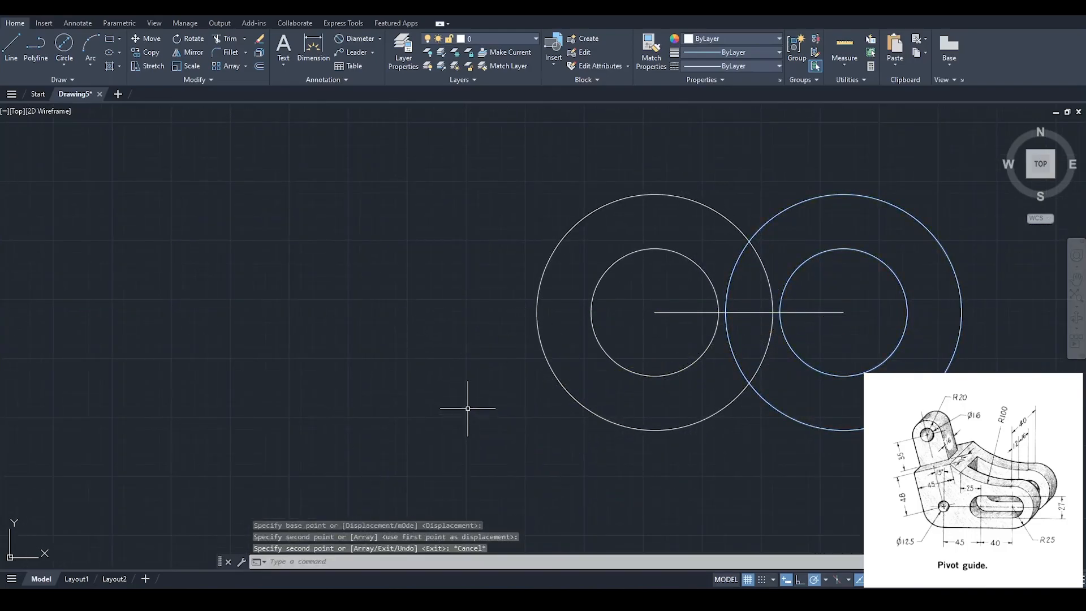
Step: Draw a line tangent to the two outer circles along their upper sides
{"action": "scroll", "coordinate": [385, 311], "scroll_direction": "down", "scroll_amount": 2}
{"action": "middle_click_drag", "start_coordinate": [614, 355], "coordinate": [560, 373]}
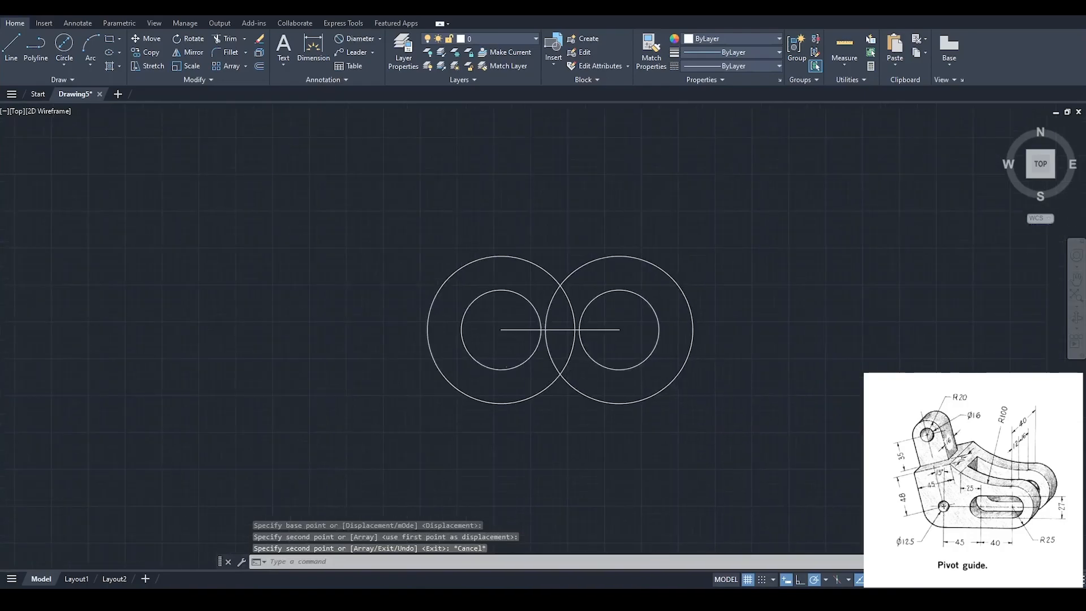
{"action": "left_click", "coordinate": [10, 47]}
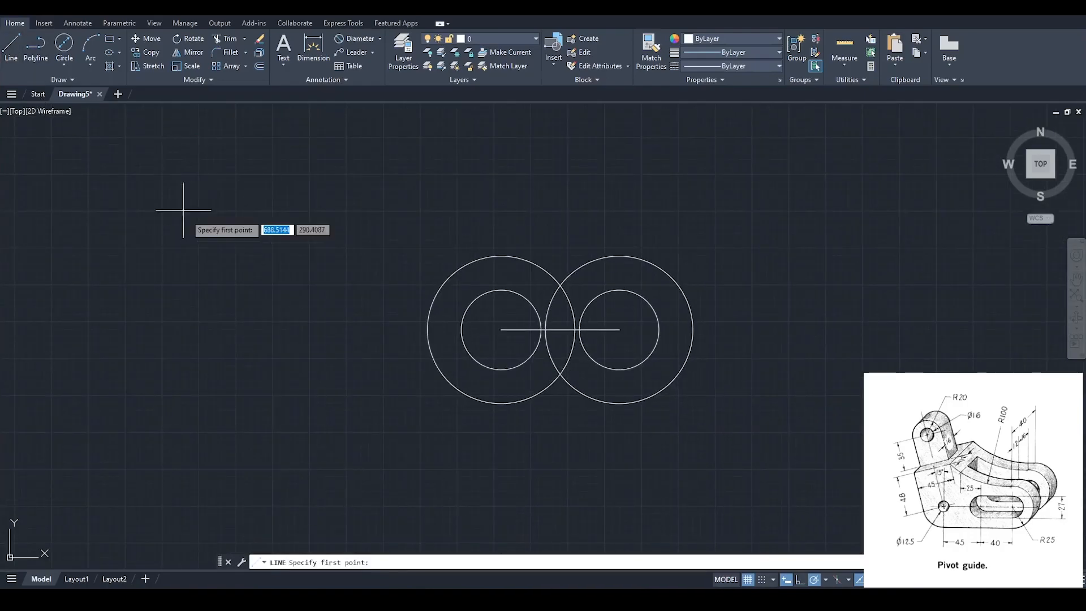
{"action": "right_click", "coordinate": [187, 221], "text": "shift"}
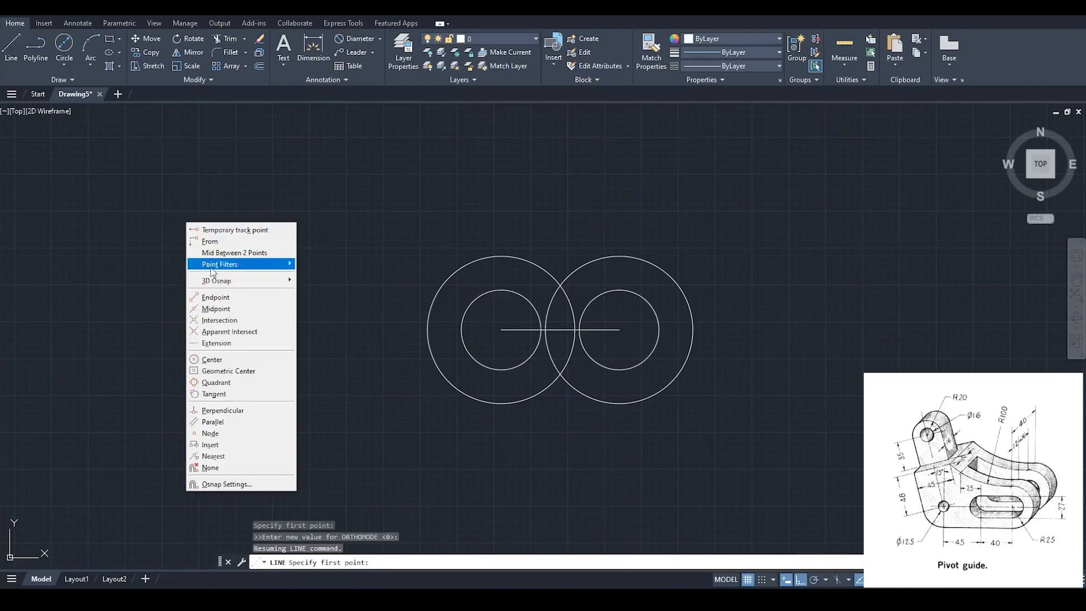
{"action": "left_click", "coordinate": [252, 394]}
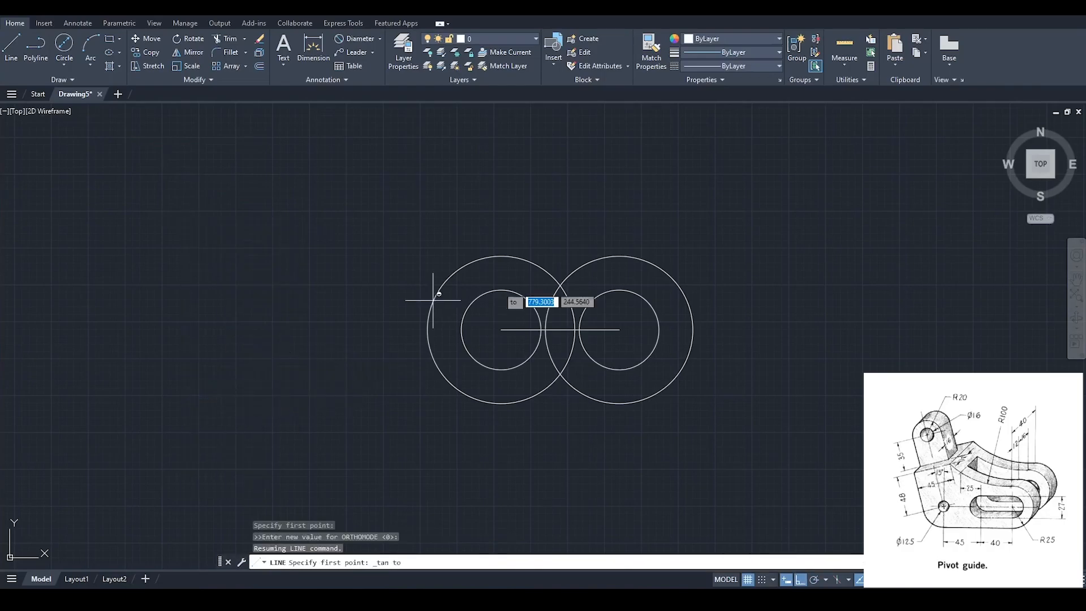
{"action": "left_click", "coordinate": [507, 255]}
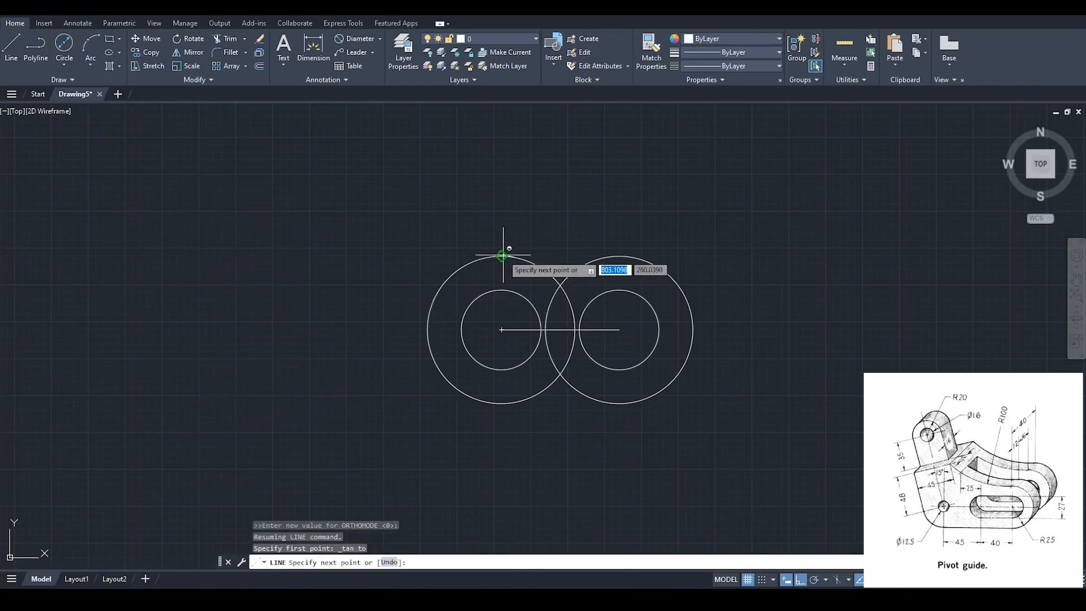
{"action": "right_click", "coordinate": [619, 256], "text": "shift"}
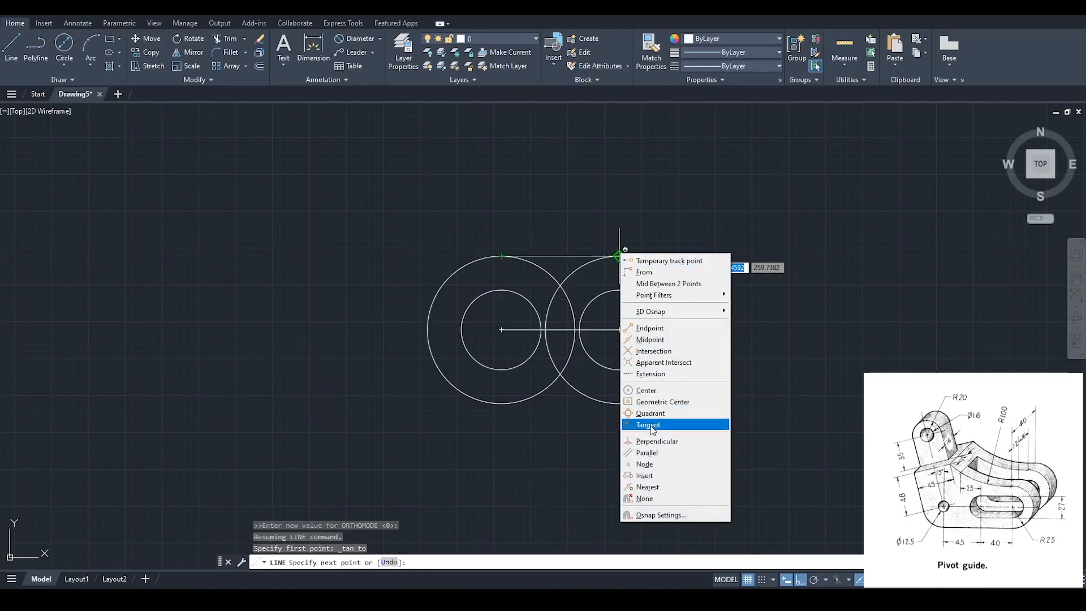
{"action": "left_click", "coordinate": [647, 425]}
{"action": "left_click", "coordinate": [619, 243]}
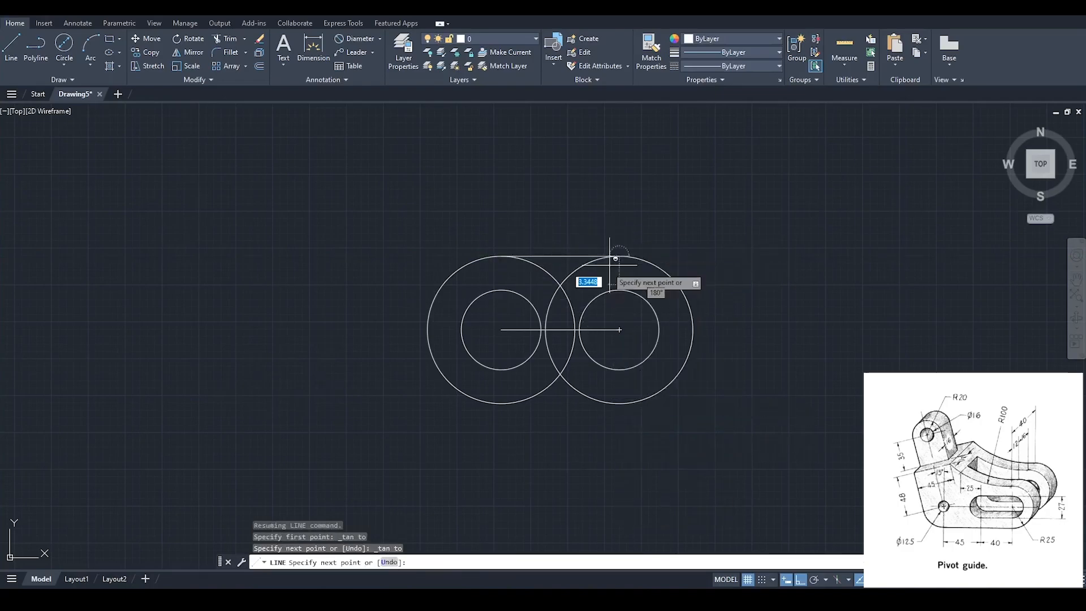
{"action": "key", "text": "Escape"}
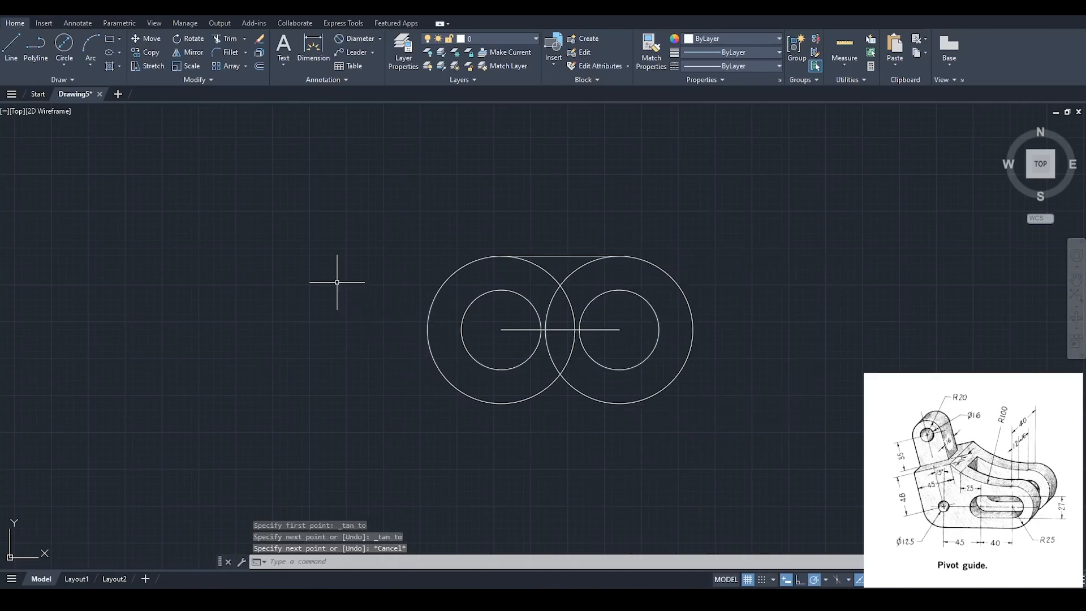
Step: Draw a line tangent to the two outer circles along their lower sides
{"action": "left_click", "coordinate": [14, 45]}
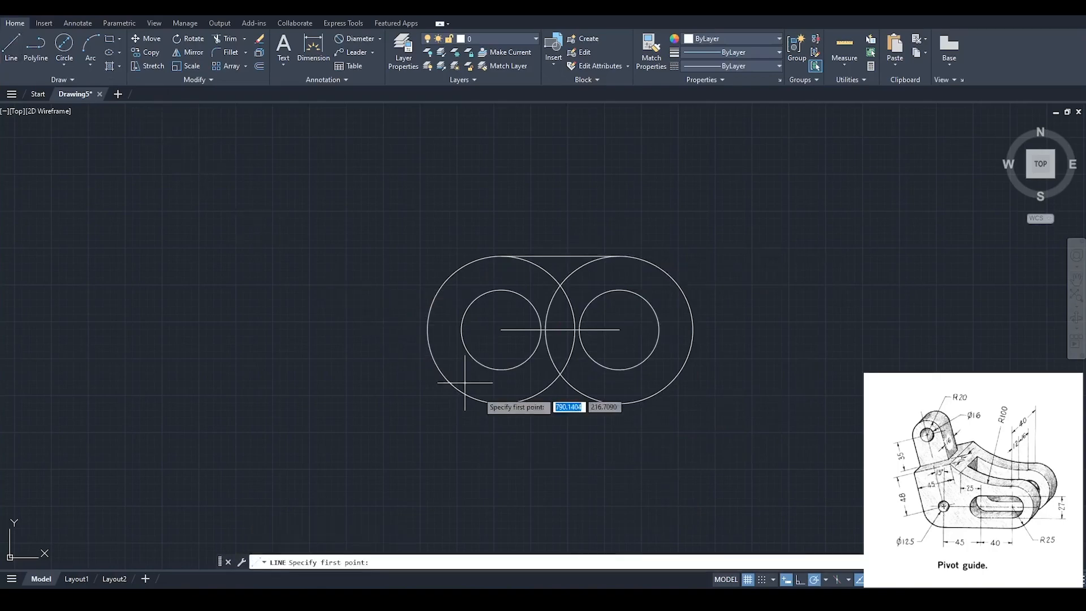
{"action": "key", "text": "F8"}
{"action": "right_click", "coordinate": [478, 426], "text": "shift"}
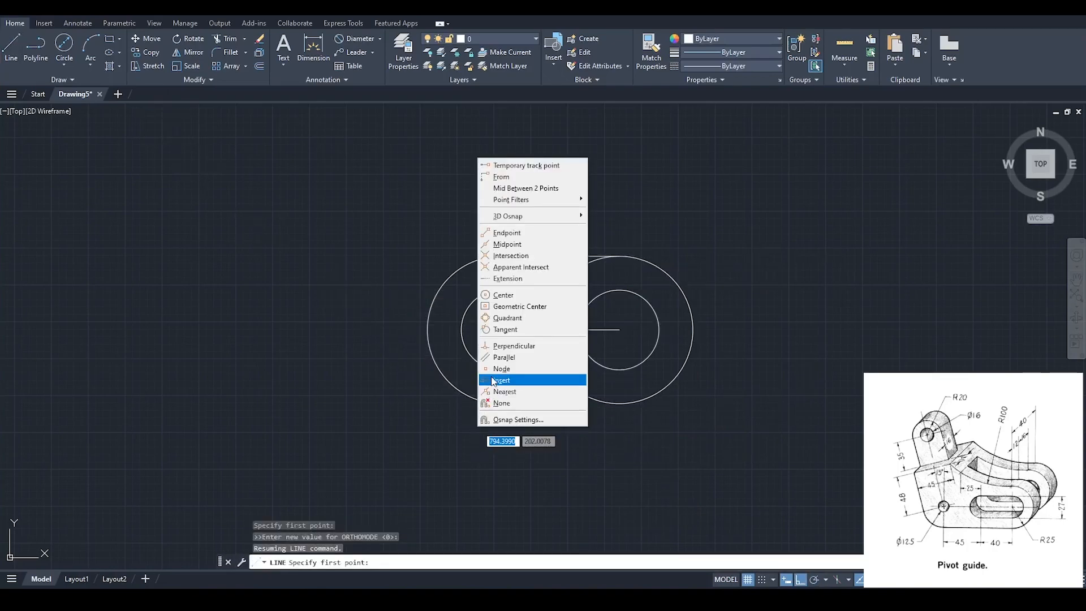
{"action": "left_click", "coordinate": [514, 330]}
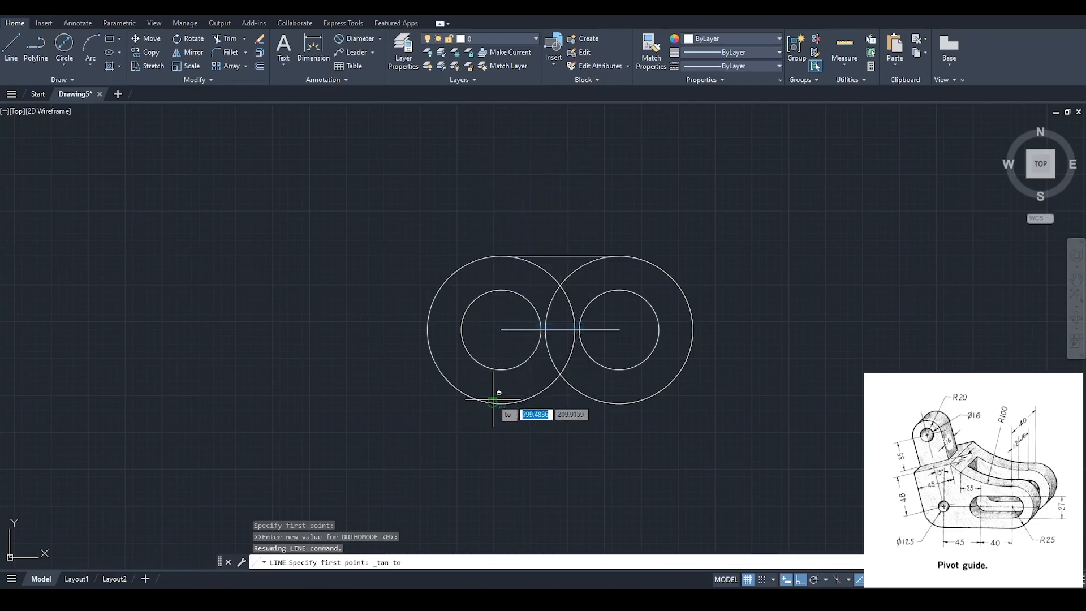
{"action": "left_click", "coordinate": [497, 397]}
{"action": "right_click", "coordinate": [652, 428], "text": "shift"}
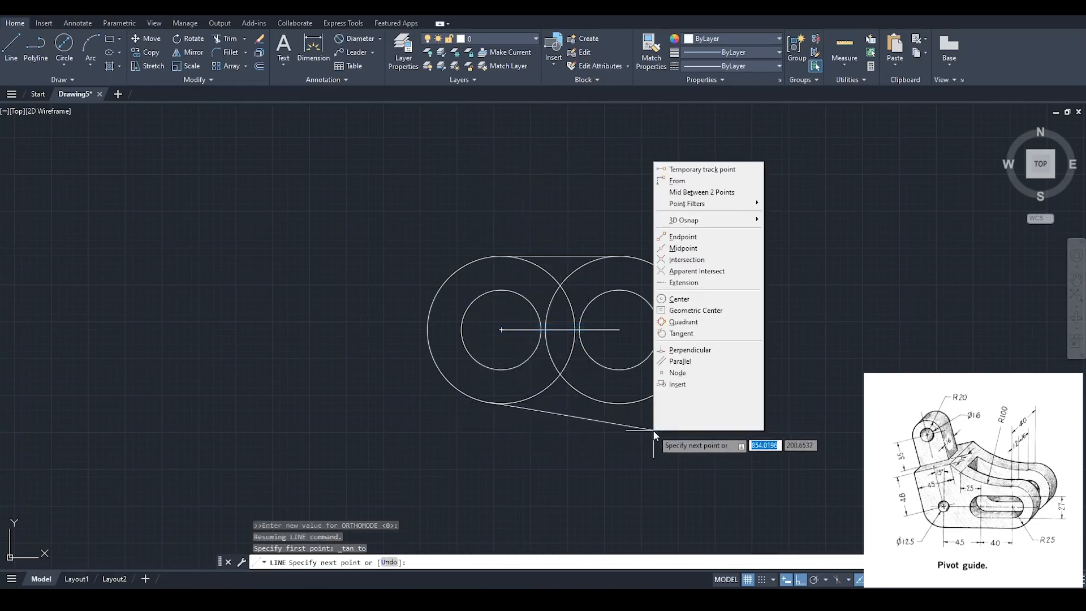
{"action": "left_click", "coordinate": [681, 333]}
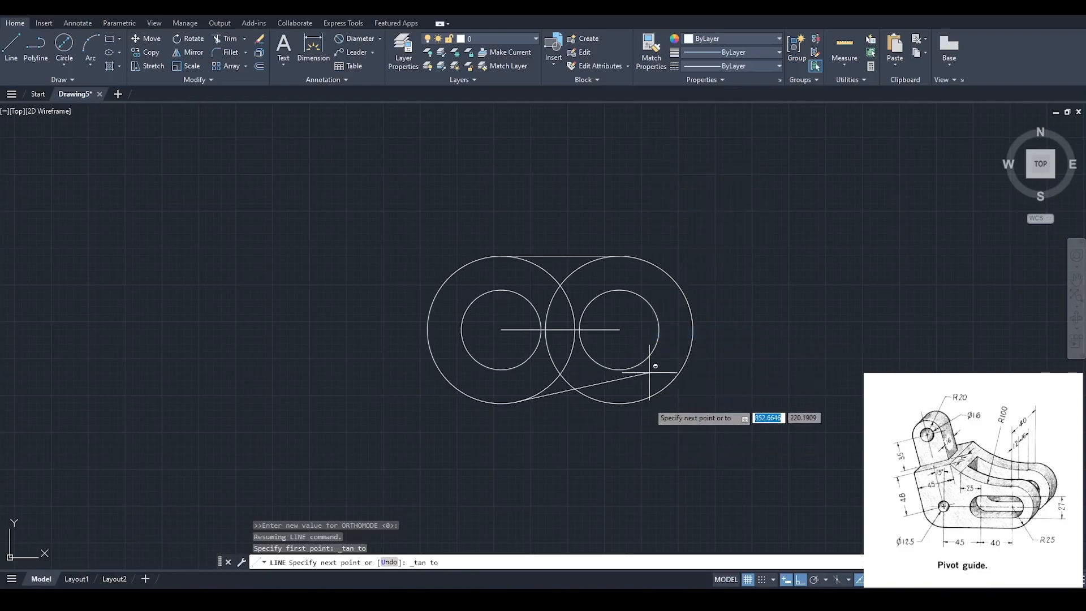
{"action": "left_click", "coordinate": [626, 403]}
{"action": "key", "text": "Escape"}
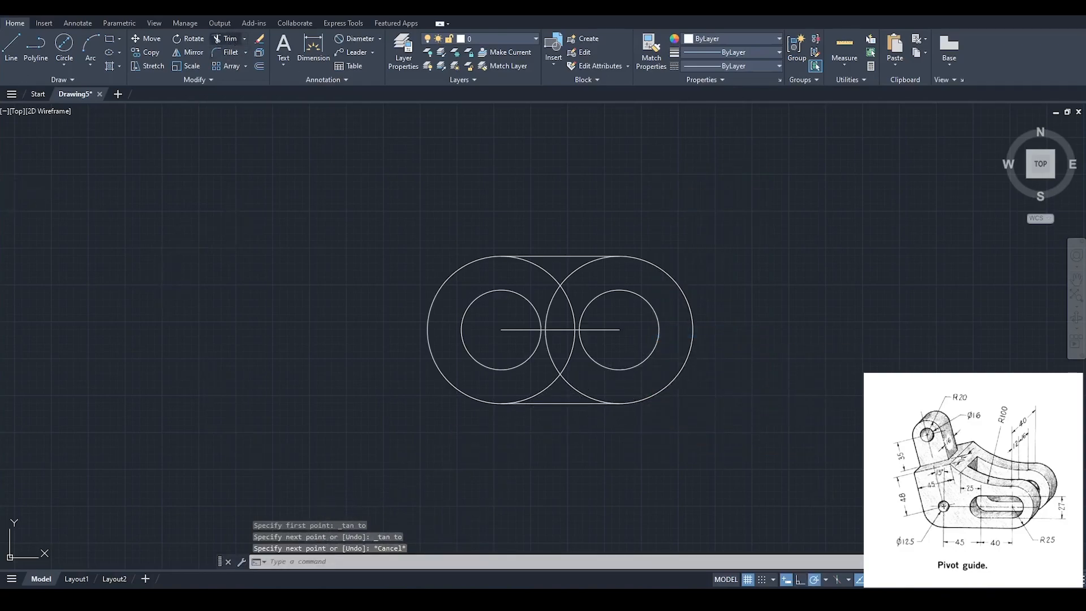
Step: Trim the outer circles' inner arcs between the tangent lines and the points where the circles cross
{"action": "type", "text": "tr"}
{"action": "key", "text": "Return"}
{"action": "mouse_move", "coordinate": [544, 270]}
{"action": "left_mouse_down"}
{"action": "mouse_move", "coordinate": [586, 367]}
{"action": "mouse_move", "coordinate": [579, 389]}
{"action": "left_mouse_up"}
{"action": "left_click", "coordinate": [528, 398]}
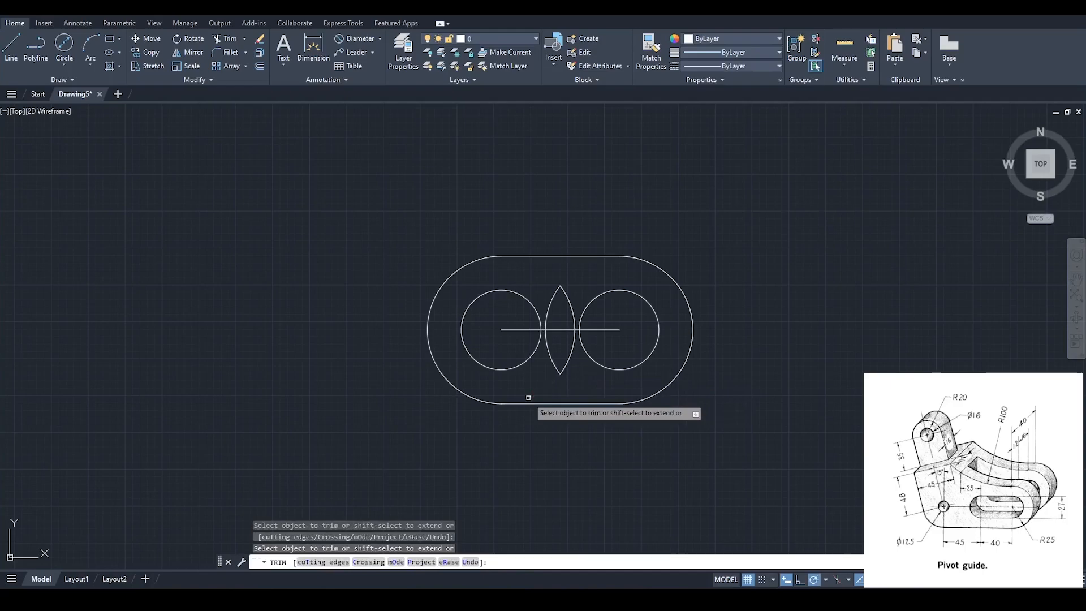
{"action": "key", "text": "Escape"}
Step: Erase the two leftover lens-shaped arcs in the middle of the outer slot profile
{"action": "left_click", "coordinate": [581, 363]}
{"action": "left_click", "coordinate": [562, 356]}
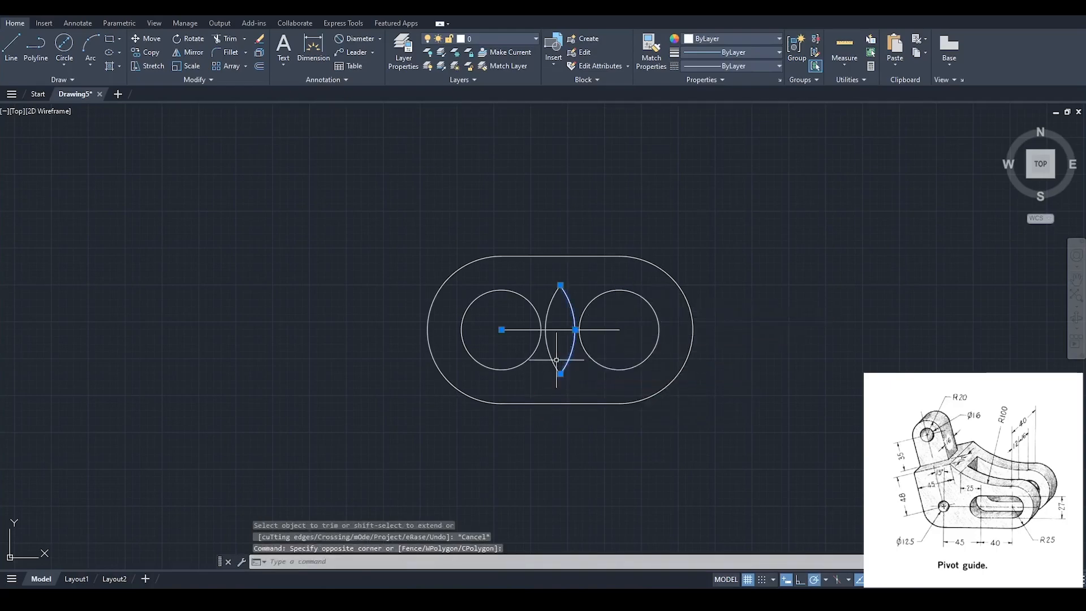
{"action": "left_click", "coordinate": [553, 359]}
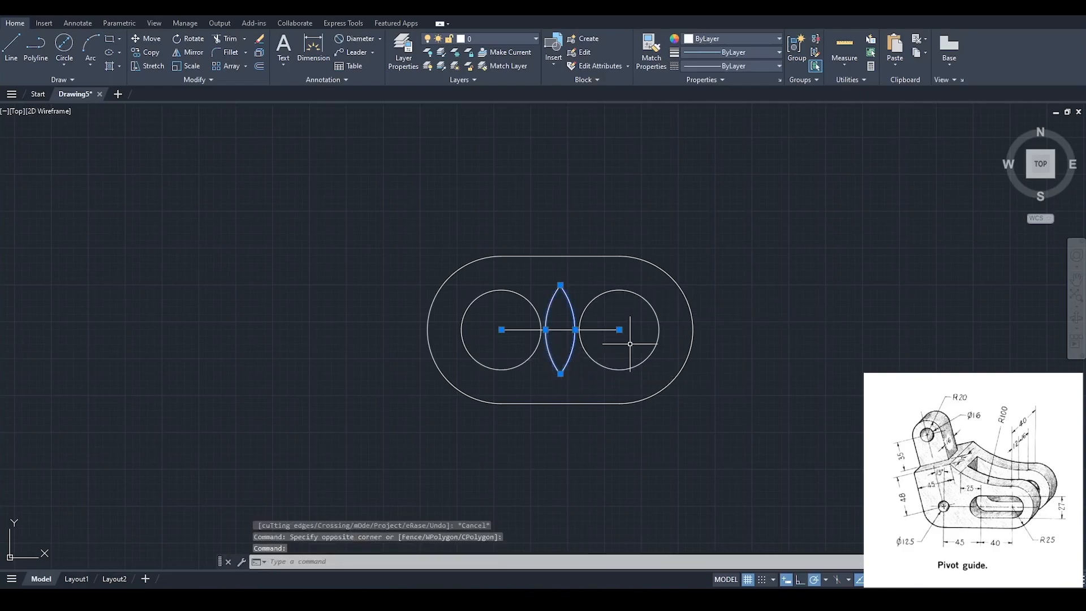
{"action": "key", "text": "Delete"}
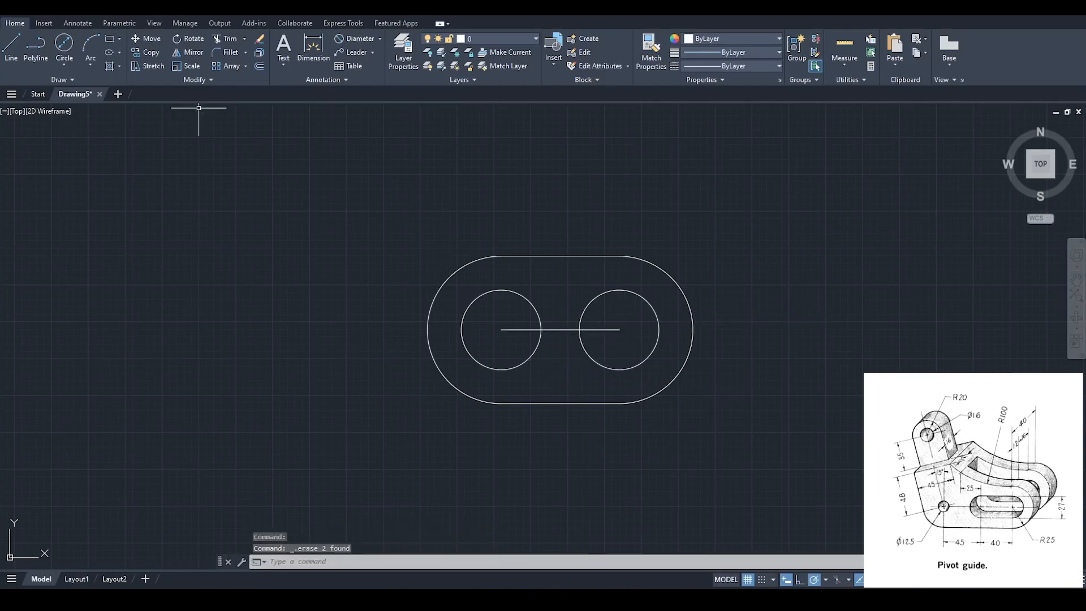
Step: Draw a line tangent to the two inner circles along their upper sides
{"action": "left_click", "coordinate": [10, 45]}
{"action": "right_click", "coordinate": [443, 263], "text": "shift"}
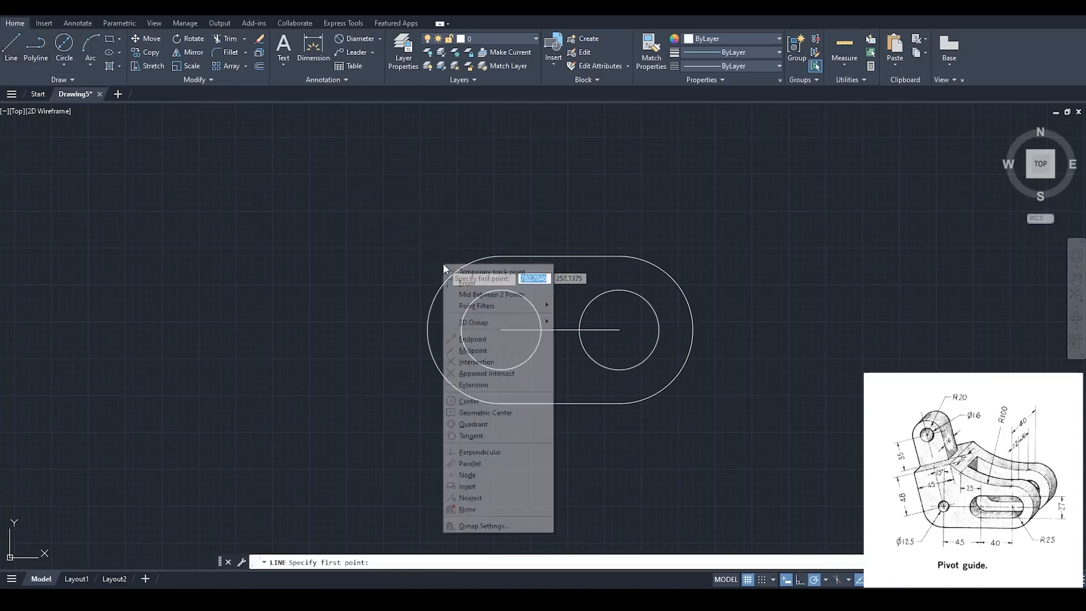
{"action": "left_click", "coordinate": [483, 435]}
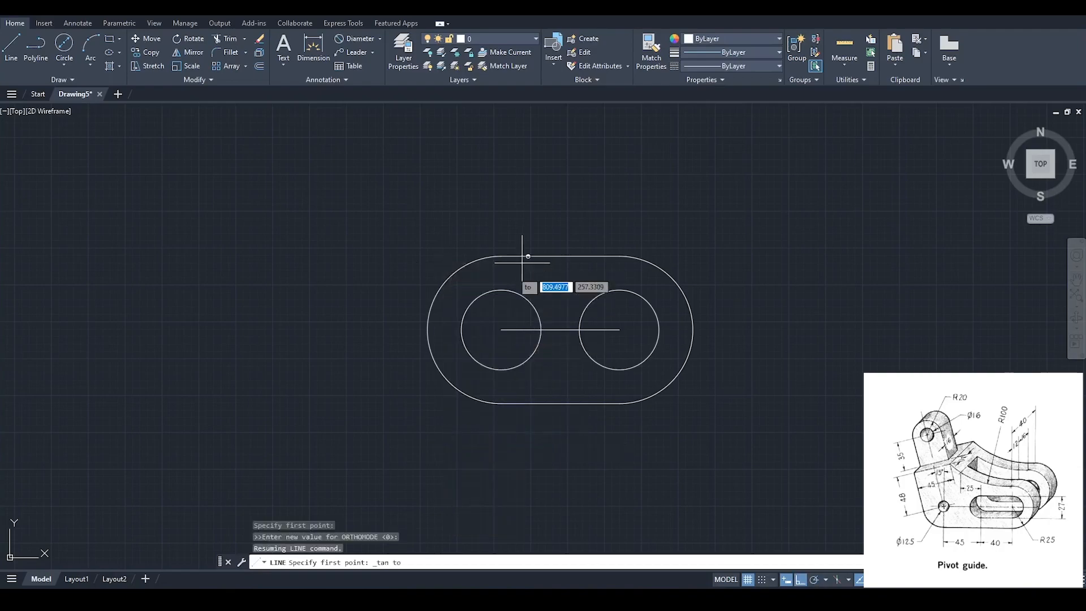
{"action": "left_click", "coordinate": [506, 288]}
{"action": "right_click", "coordinate": [575, 283], "text": "shift"}
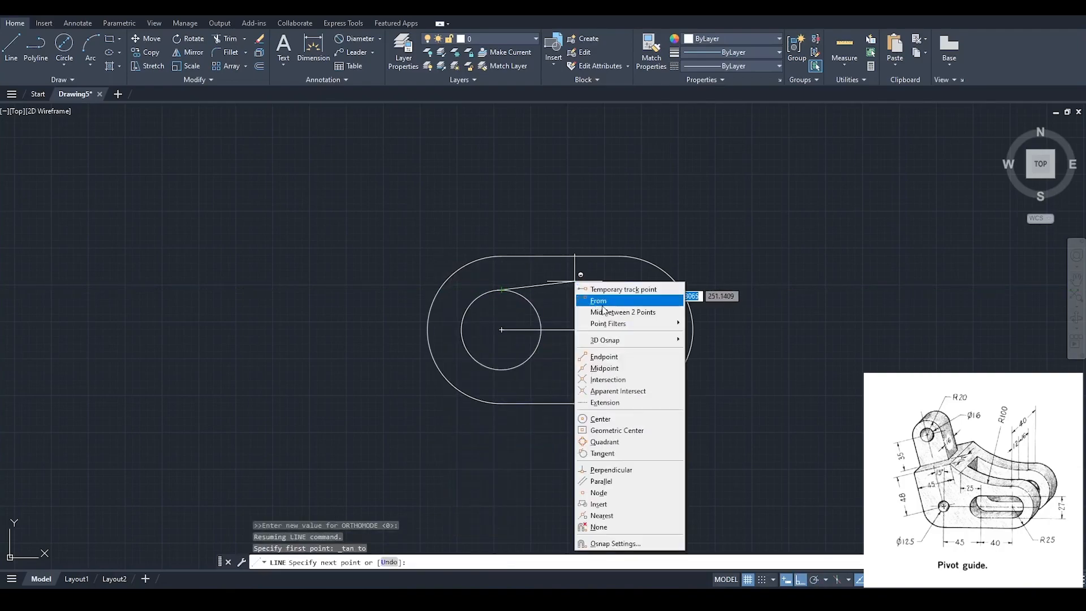
{"action": "left_click", "coordinate": [602, 454]}
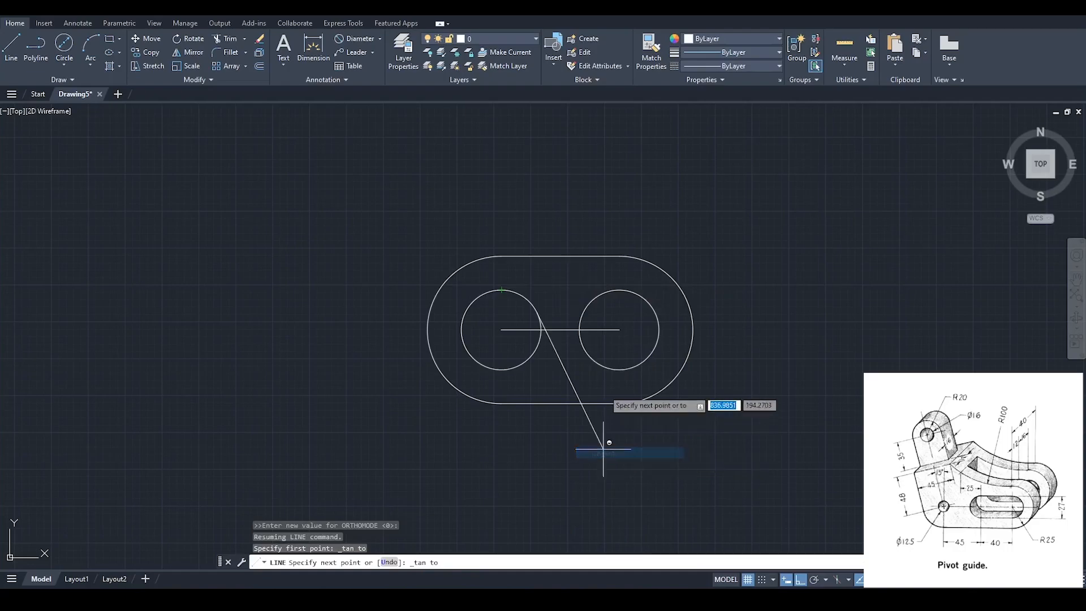
{"action": "left_click", "coordinate": [618, 288]}
{"action": "key", "text": "Escape"}
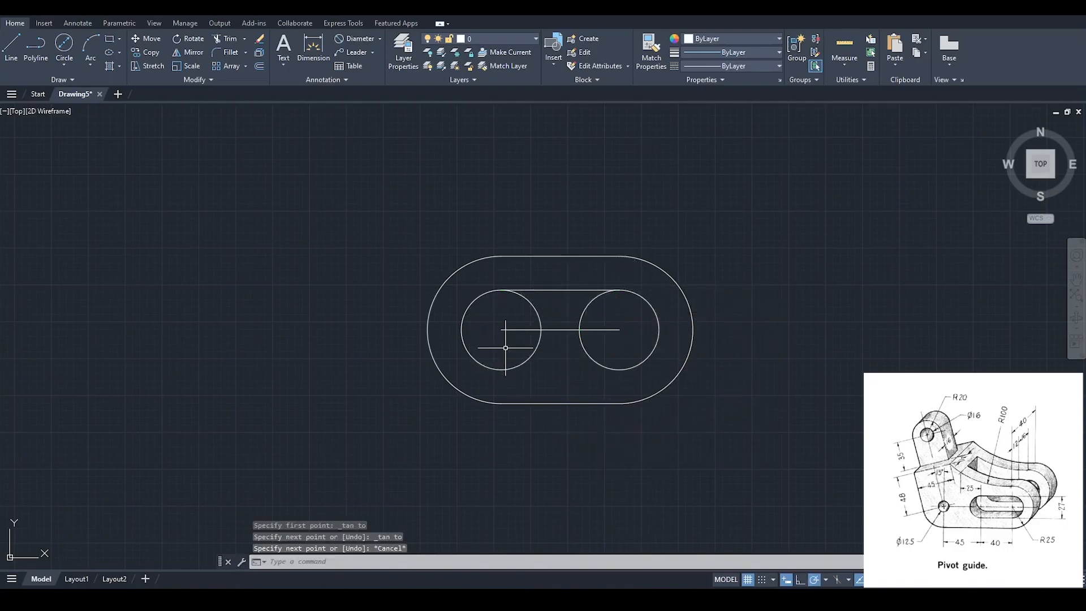
Step: Draw a line tangent to the two inner circles along their lower sides
{"action": "left_click", "coordinate": [11, 45]}
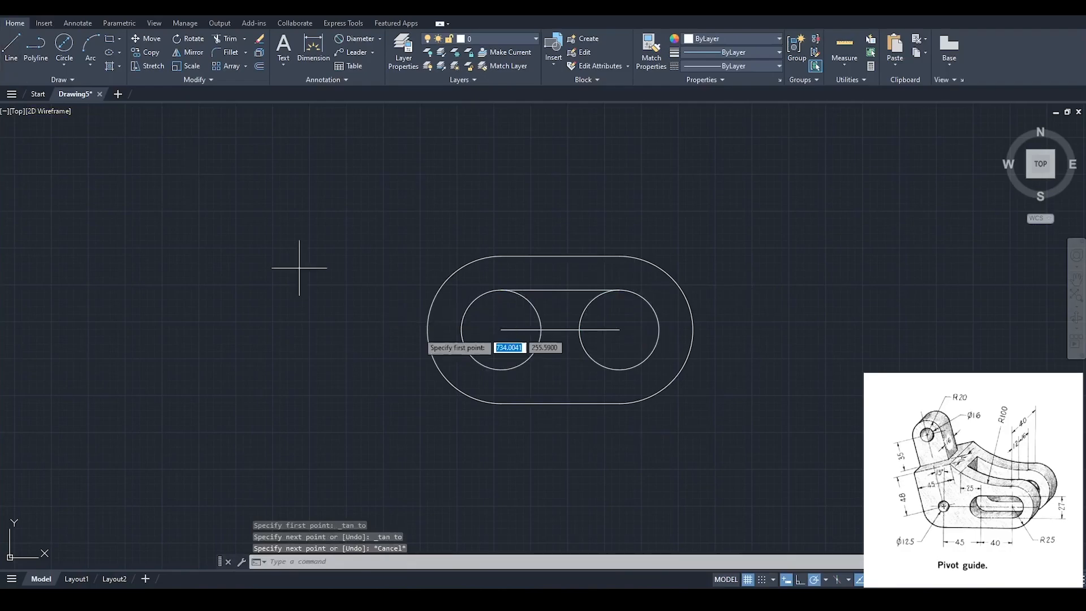
{"action": "key", "text": "F8"}
{"action": "right_click", "coordinate": [506, 388], "text": "shift"}
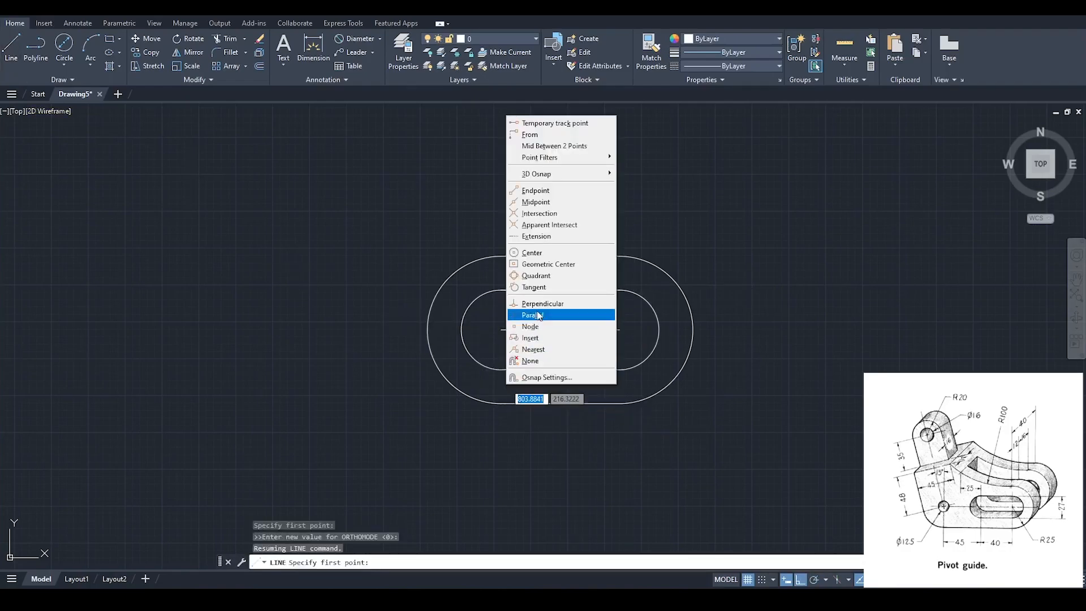
{"action": "left_click", "coordinate": [534, 287]}
{"action": "left_click", "coordinate": [498, 374]}
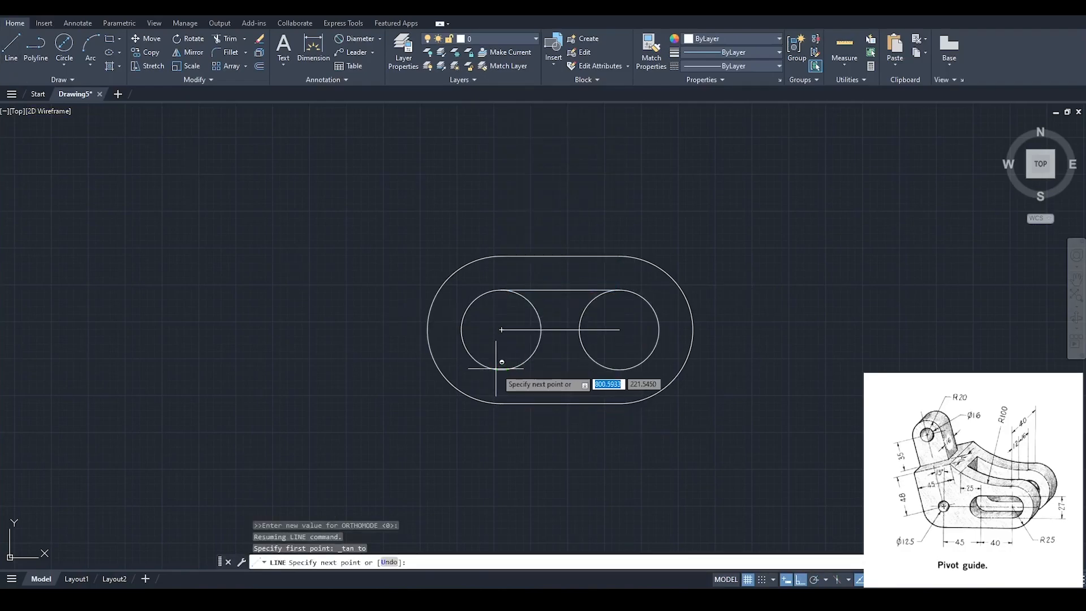
{"action": "right_click", "coordinate": [610, 394], "text": "shift"}
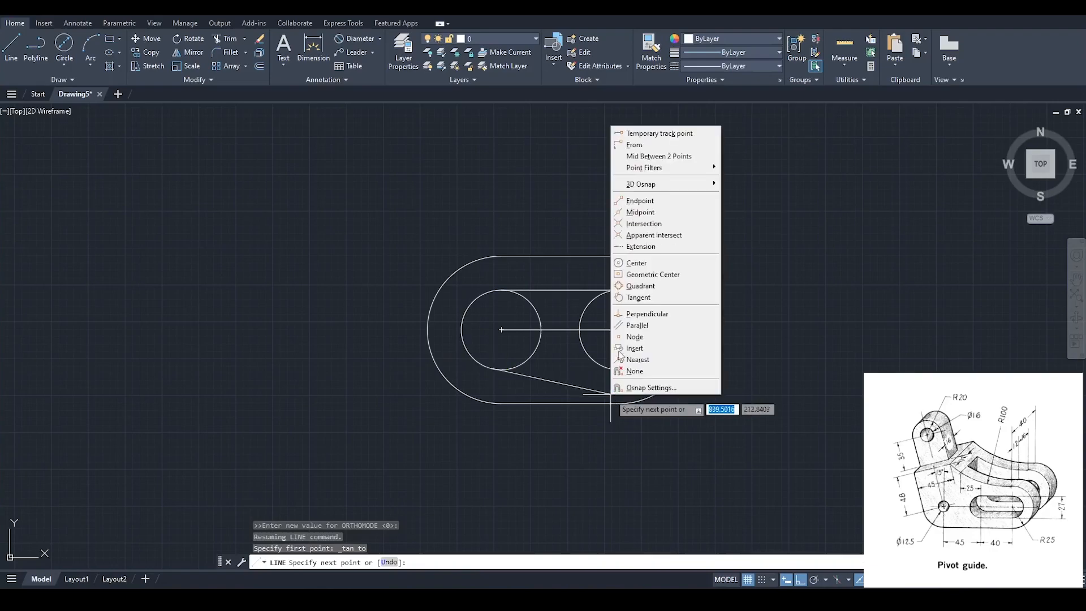
{"action": "left_click", "coordinate": [628, 297]}
{"action": "left_click", "coordinate": [614, 368]}
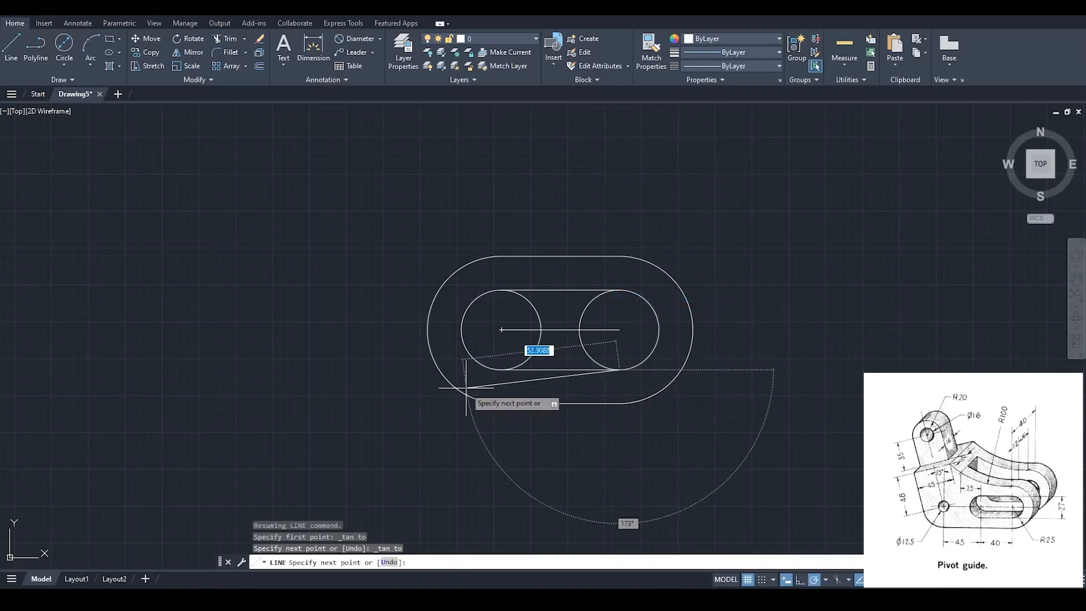
{"action": "key", "text": "Escape"}
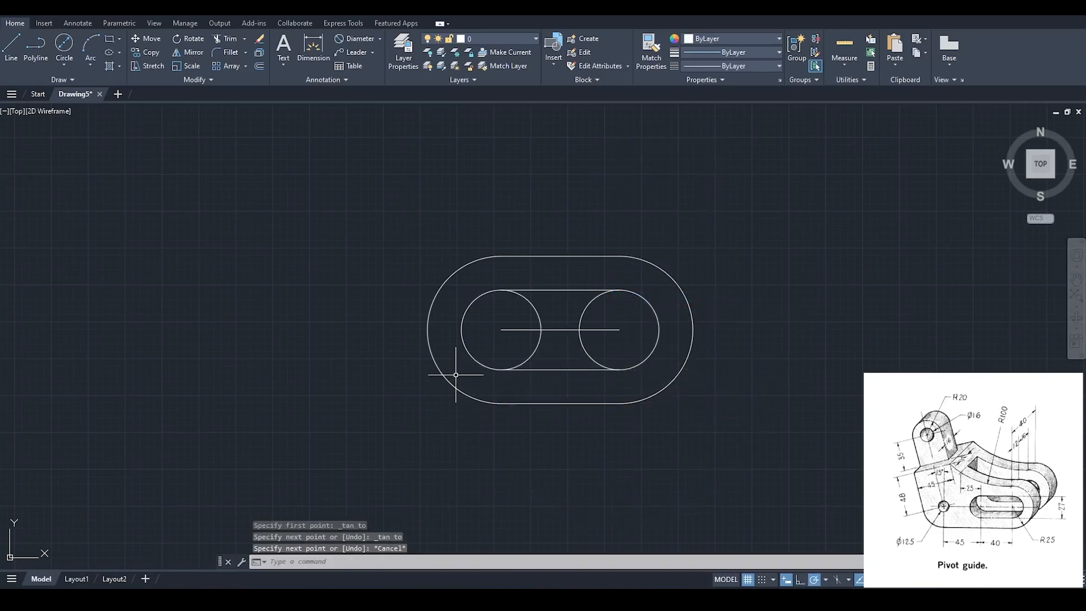
Step: Trim the inner circles' facing arcs between the two tangent lines to leave an open slot shape
{"action": "left_click", "coordinate": [231, 40]}
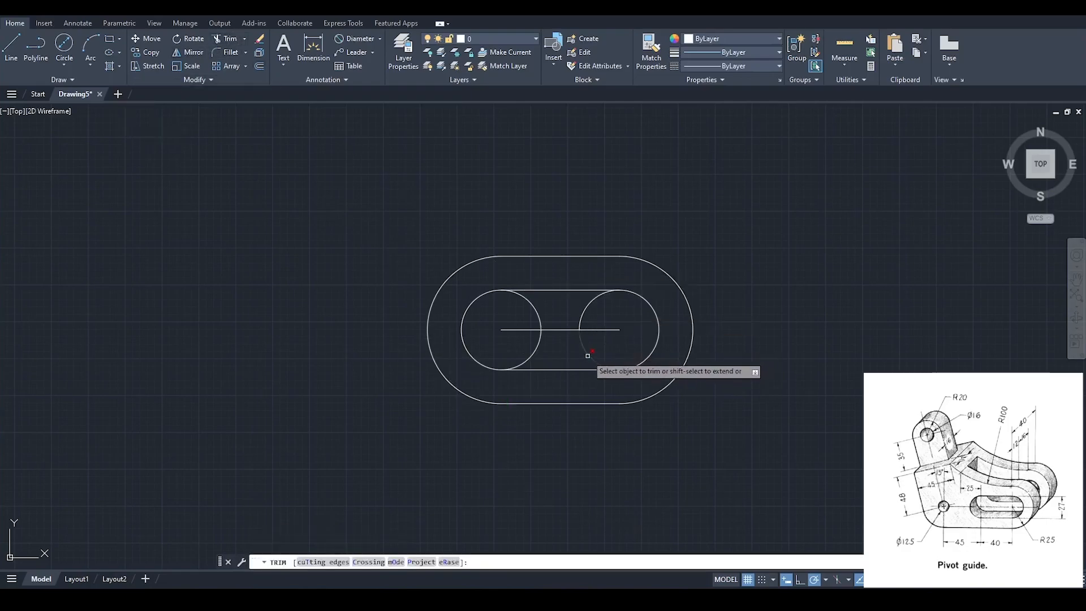
{"action": "left_click", "coordinate": [589, 356]}
{"action": "left_click", "coordinate": [586, 311]}
{"action": "left_click", "coordinate": [535, 308]}
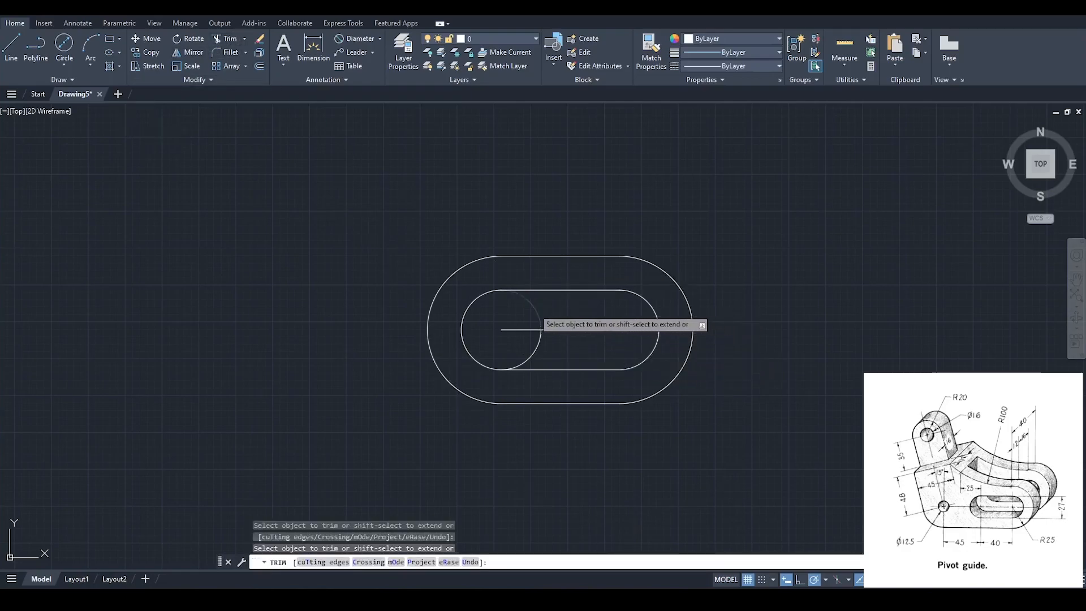
{"action": "left_click", "coordinate": [537, 351]}
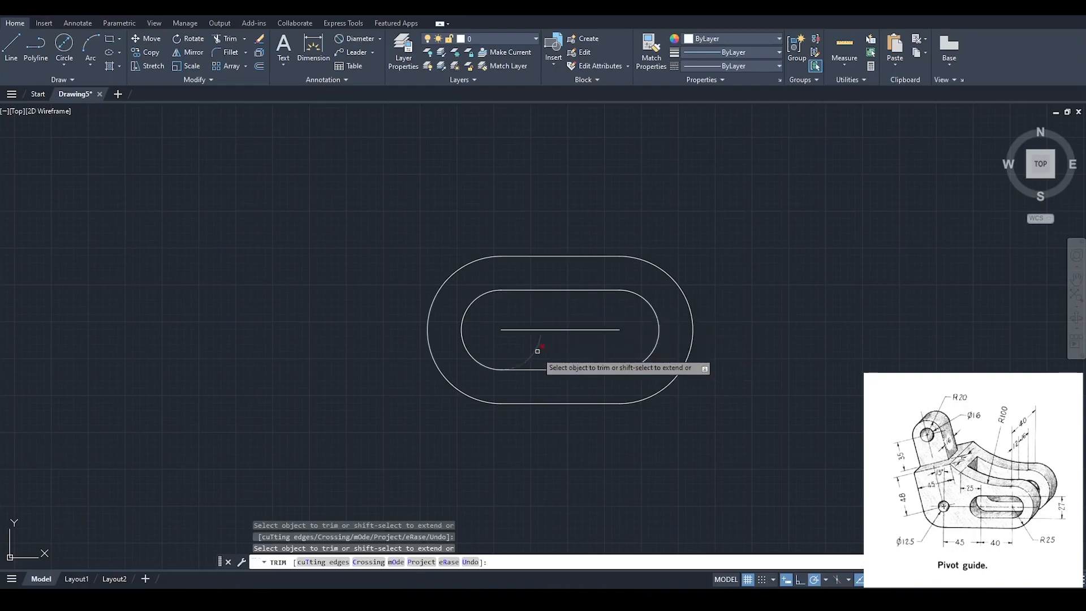
{"action": "key", "text": "Escape"}
Step: Erase the centre line inside the slot and the left-hand arc of the outer profile
{"action": "left_click", "coordinate": [591, 341]}
{"action": "left_click", "coordinate": [547, 324]}
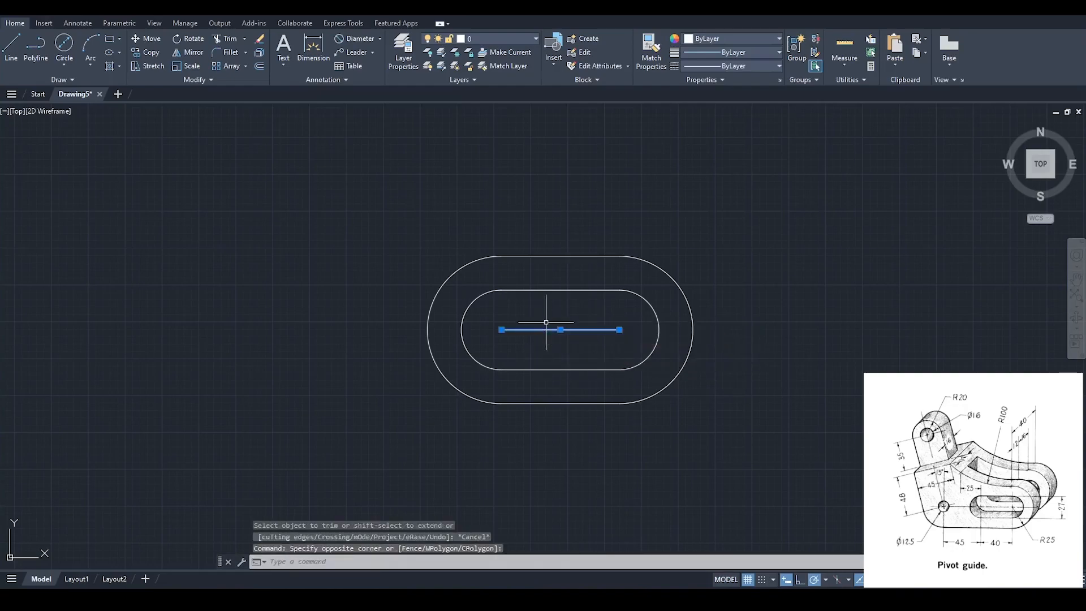
{"action": "key", "text": "Delete"}
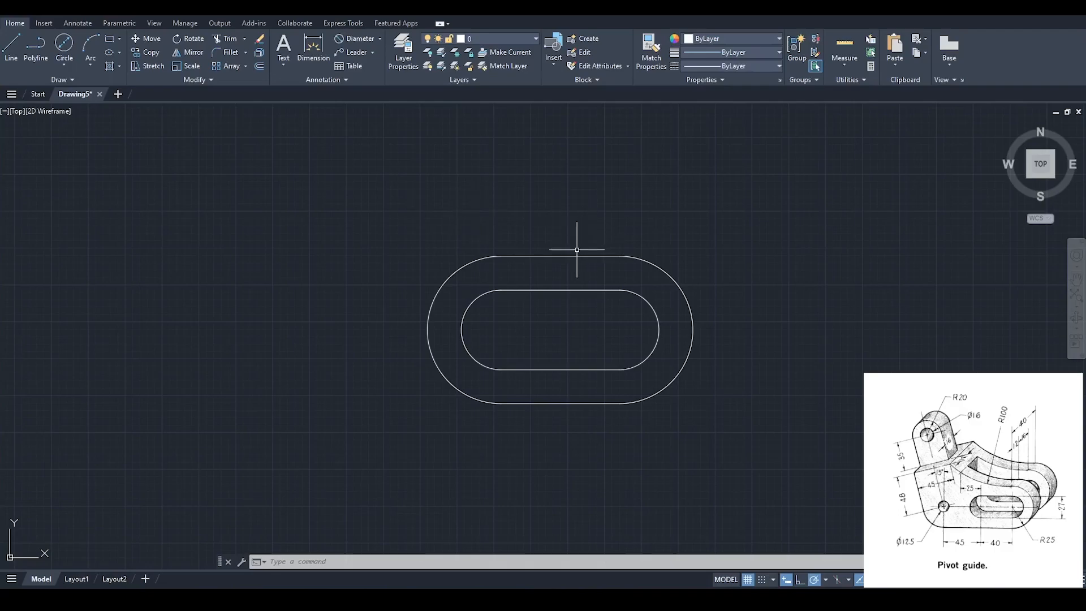
{"action": "left_click", "coordinate": [487, 256]}
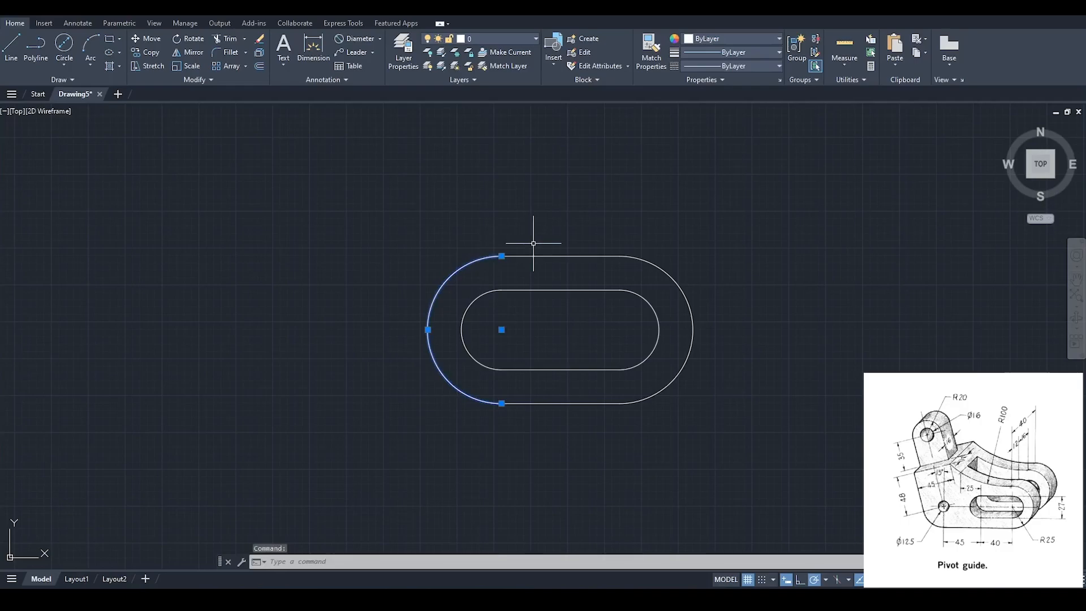
{"action": "key", "text": "Delete"}
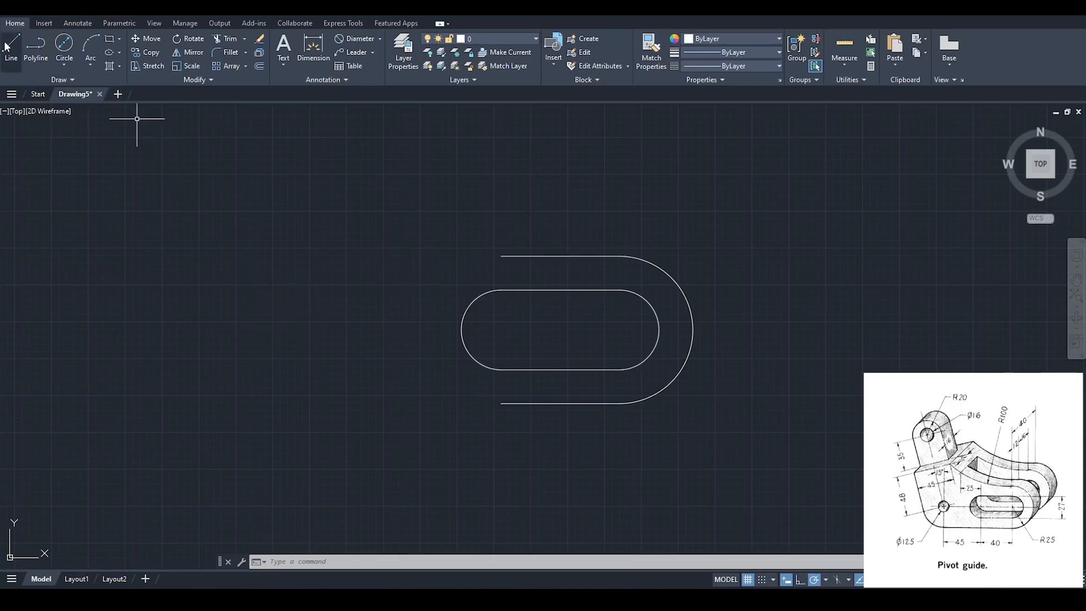
Step: Draw a 45-unit horizontal line to the left from the centre of the slot's left arc
{"action": "type", "text": "l"}
{"action": "key", "text": "Return"}
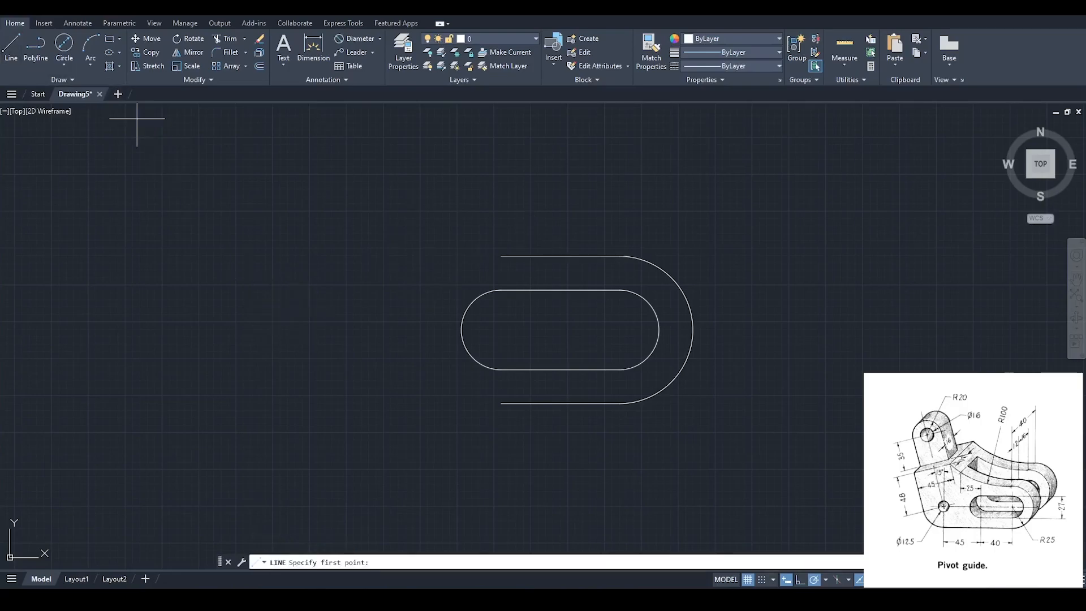
{"action": "left_click", "coordinate": [501, 329]}
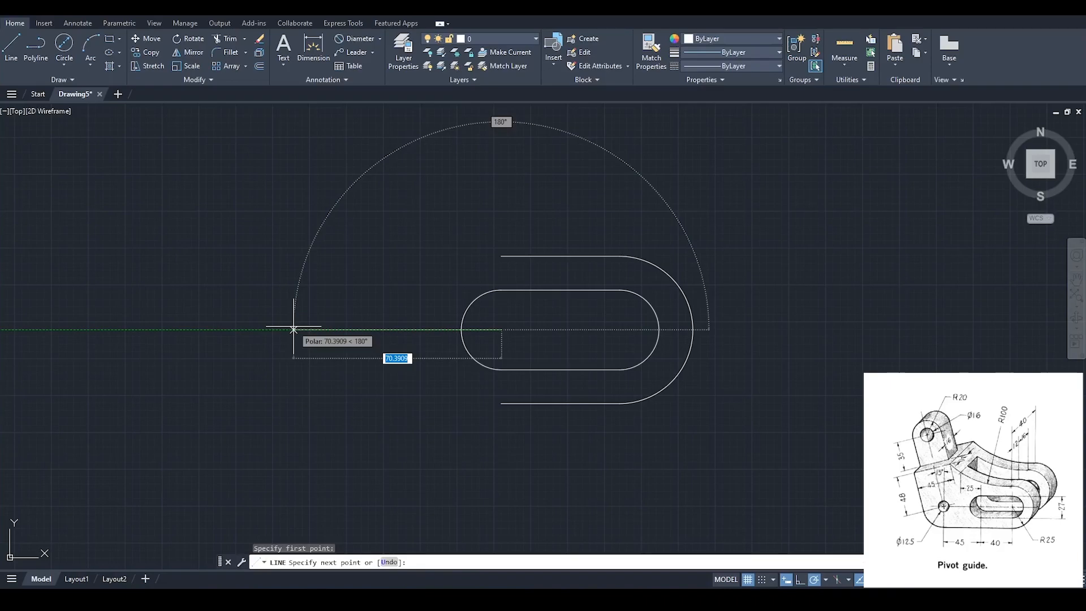
{"action": "type", "text": "45"}
{"action": "key", "text": "Return"}
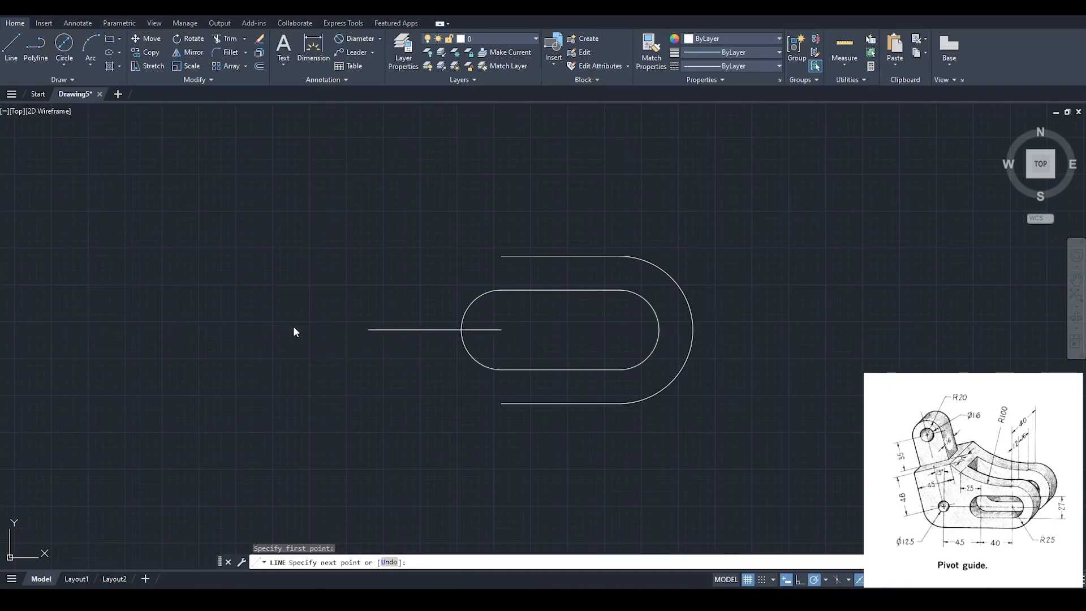
{"action": "key", "text": "Escape"}
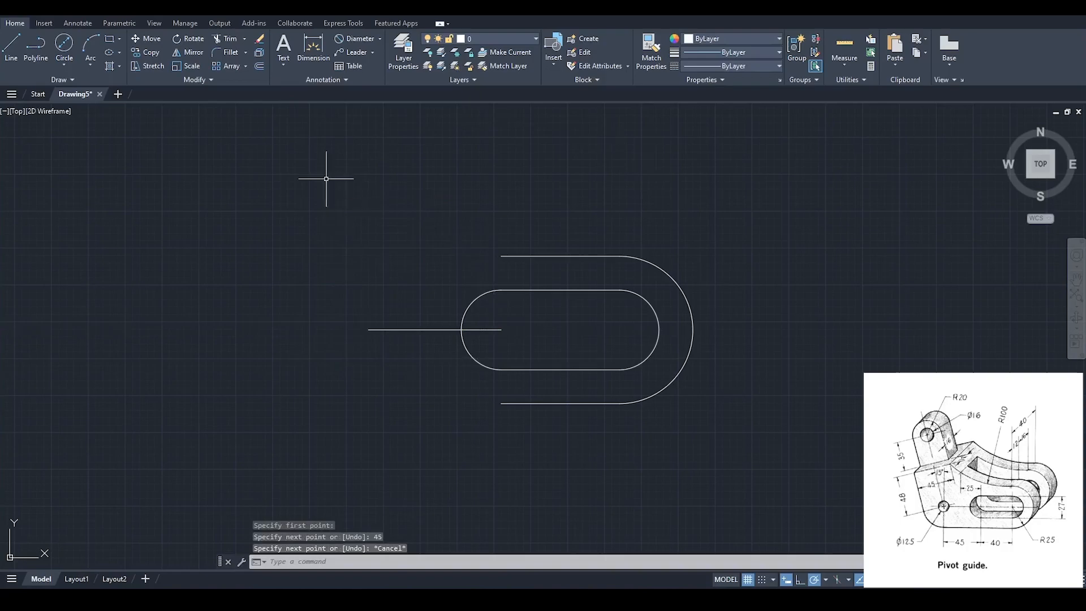
Step: Draw a 12.5-diameter circle centred on the left end of the 45-unit line
{"action": "left_click", "coordinate": [65, 46]}
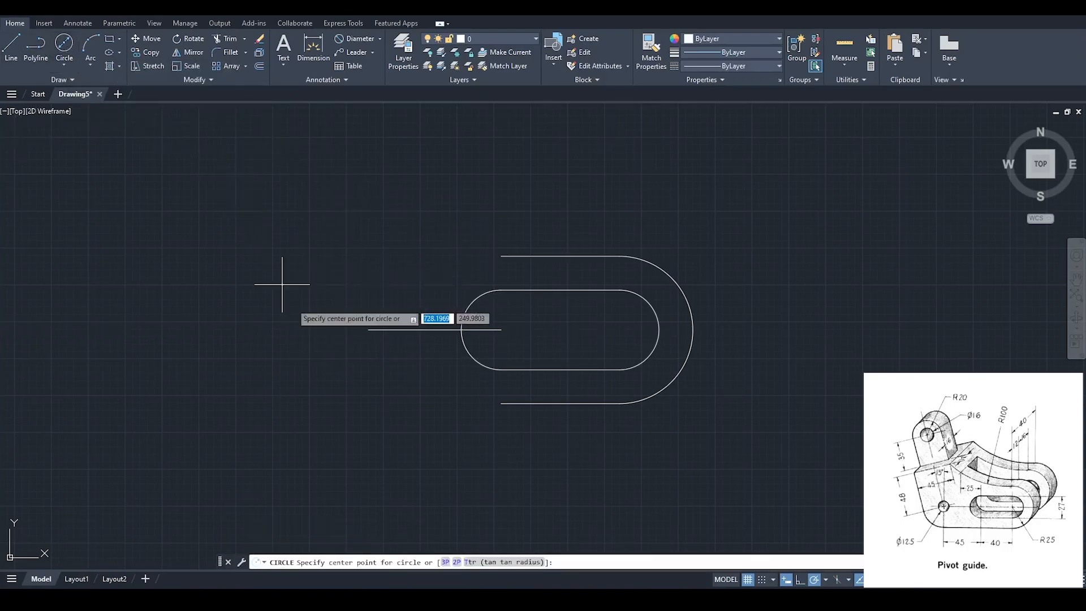
{"action": "left_click", "coordinate": [368, 330]}
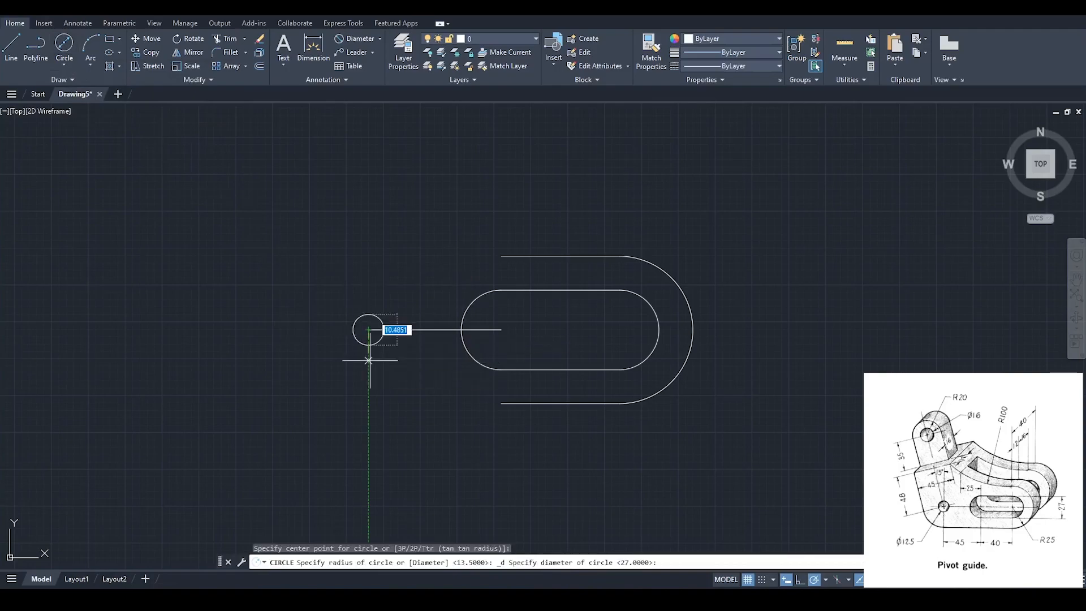
{"action": "type", "text": "12.5"}
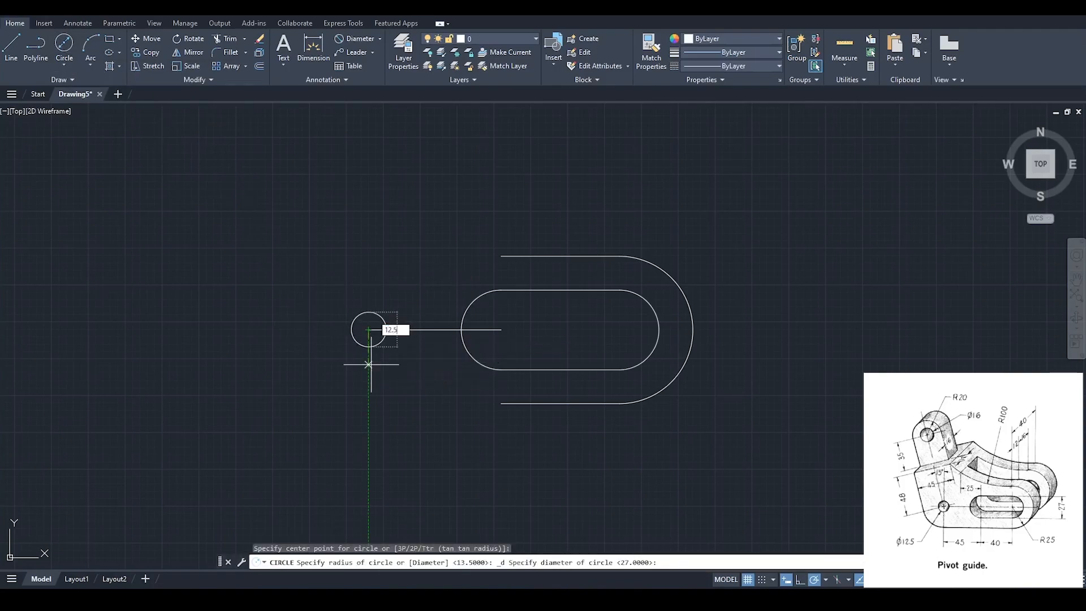
{"action": "key", "text": "Return"}
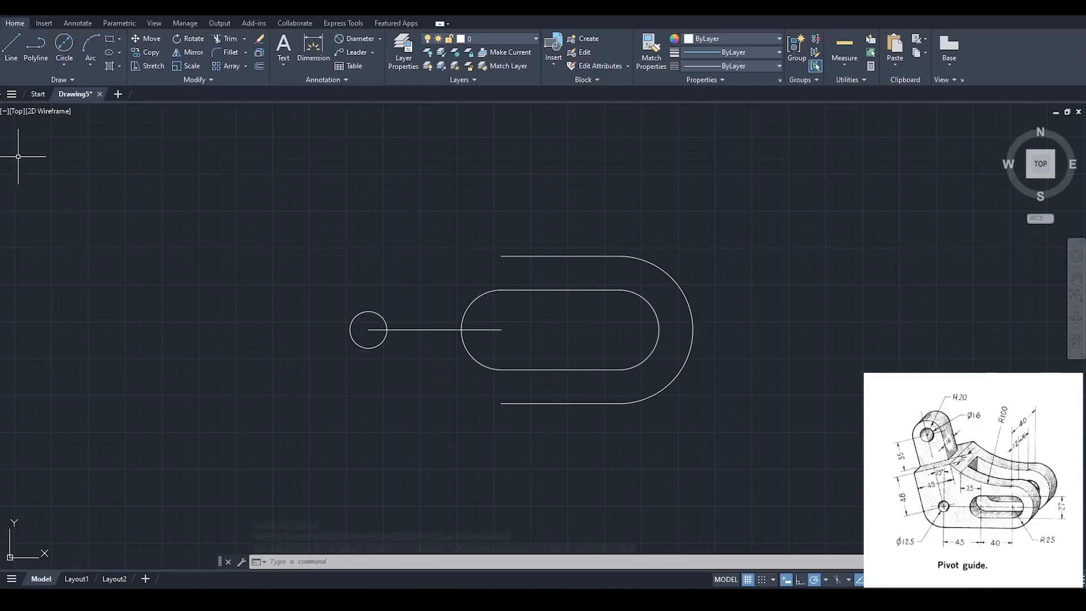
Step: Draw a concentric circle of radius 25 around the 12.5-diameter hole
{"action": "left_click", "coordinate": [63, 55]}
{"action": "left_click", "coordinate": [63, 59]}
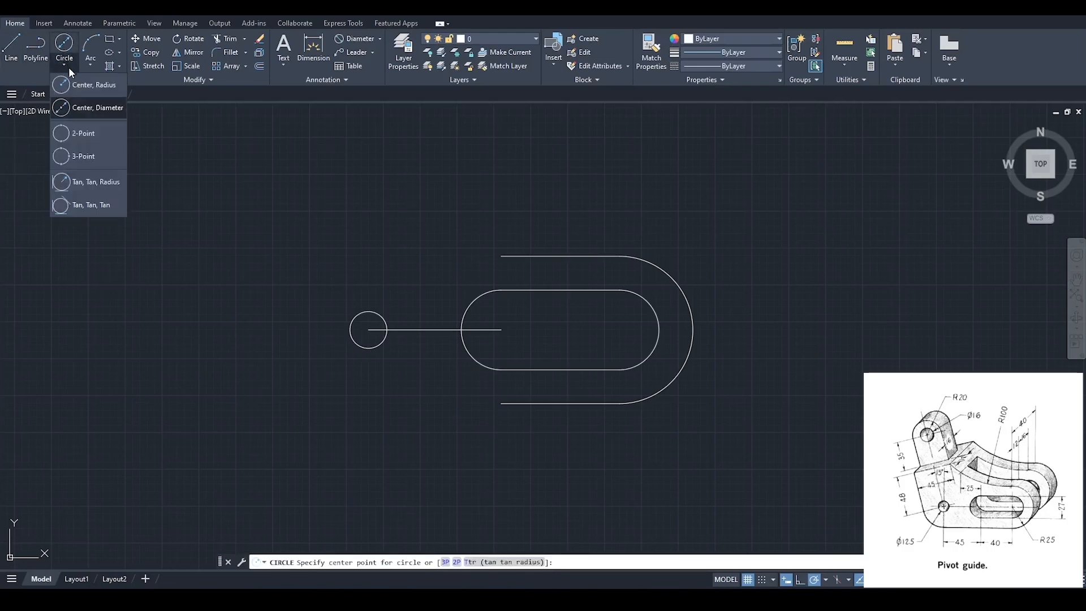
{"action": "left_click", "coordinate": [76, 89]}
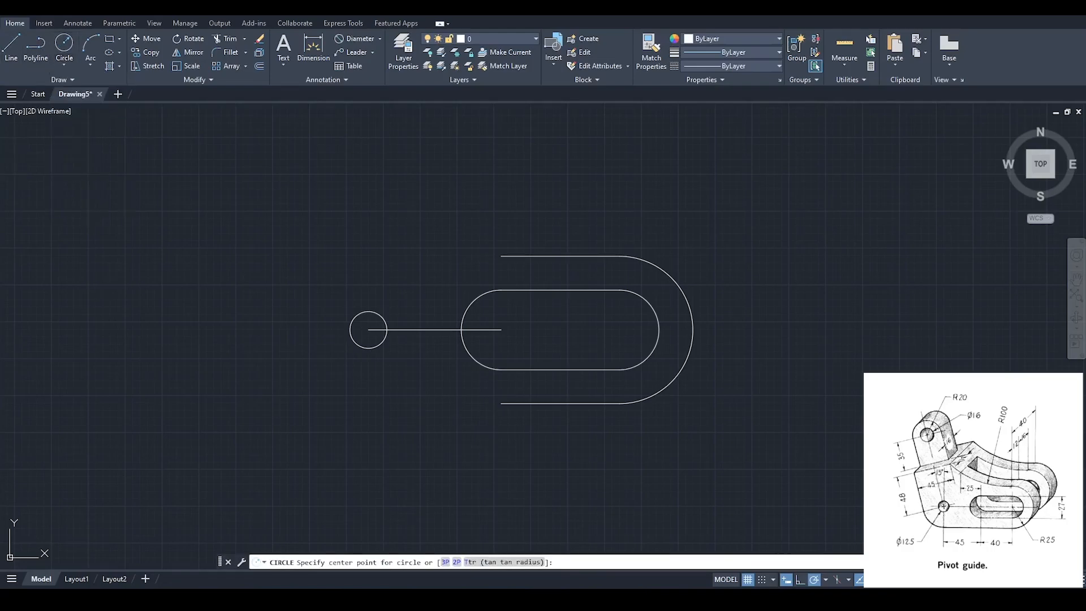
{"action": "left_click", "coordinate": [368, 330]}
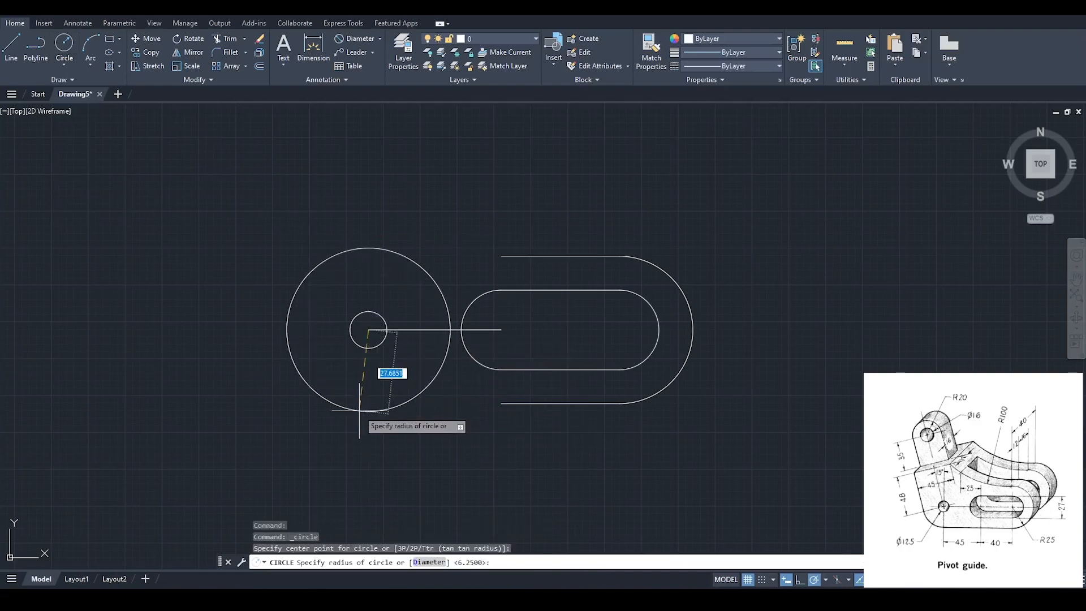
{"action": "key", "text": "Return"}
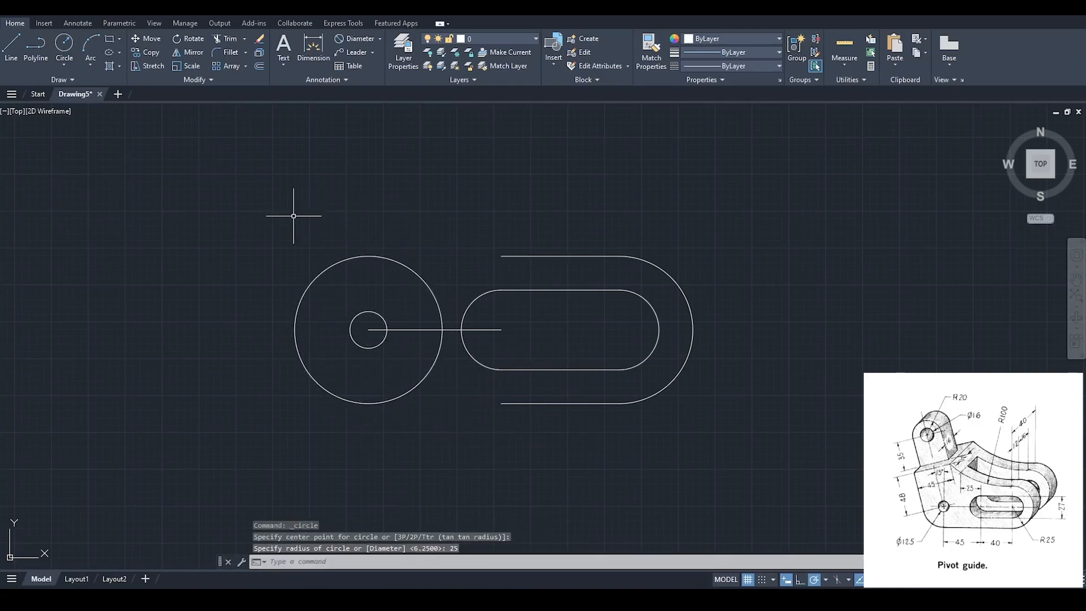
Step: Draw a line from the tangent point at the bottom of the radius 25 circle to the left end of the outer profile's lower line
{"action": "left_click", "coordinate": [11, 50]}
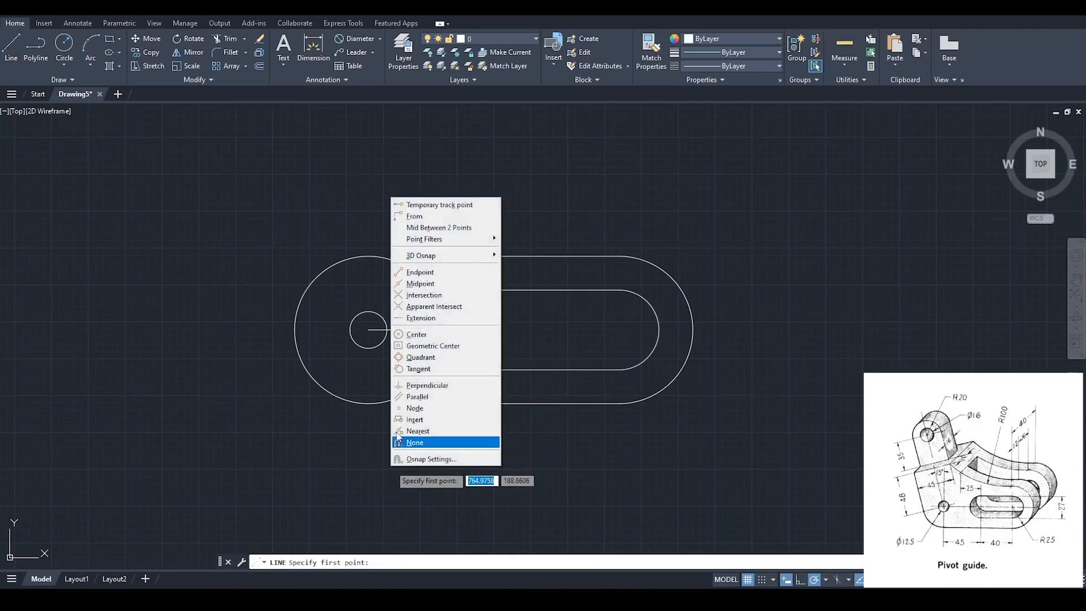
{"action": "left_click", "coordinate": [419, 369]}
{"action": "left_click", "coordinate": [374, 402]}
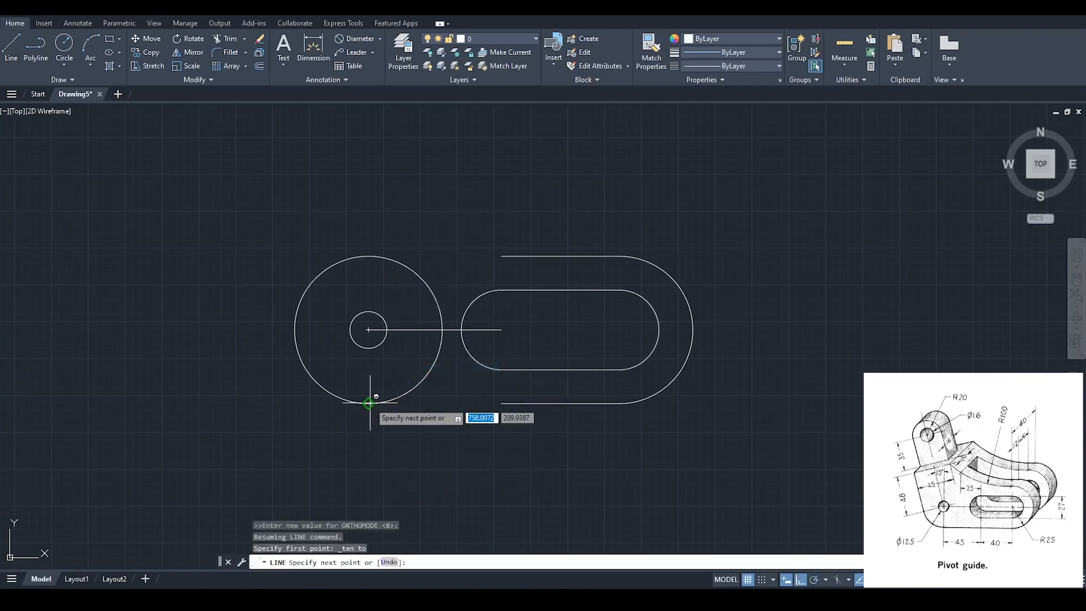
{"action": "left_click", "coordinate": [501, 402]}
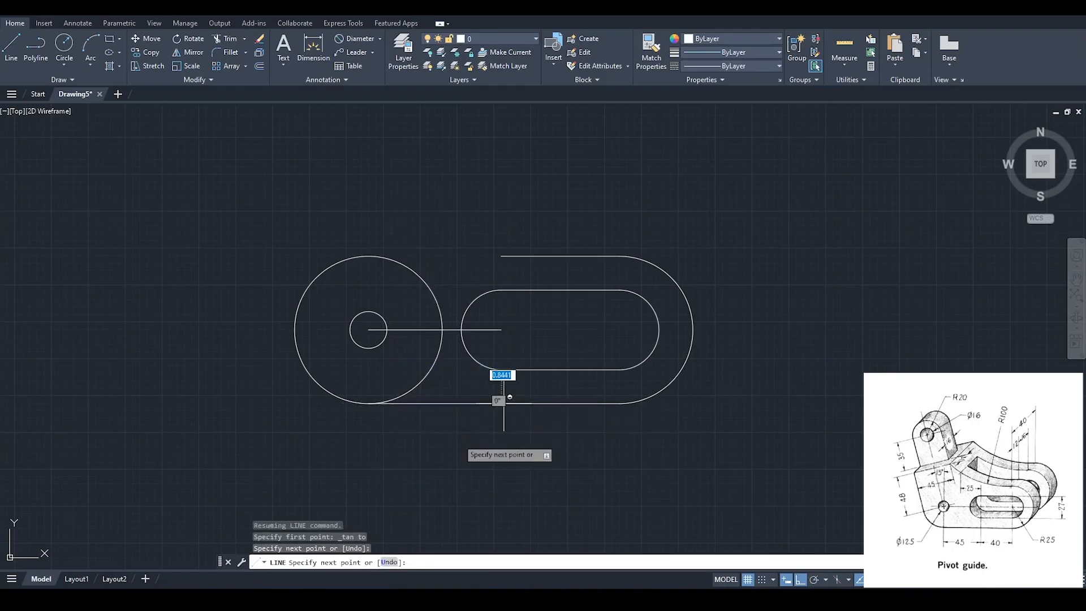
{"action": "key", "text": "Escape"}
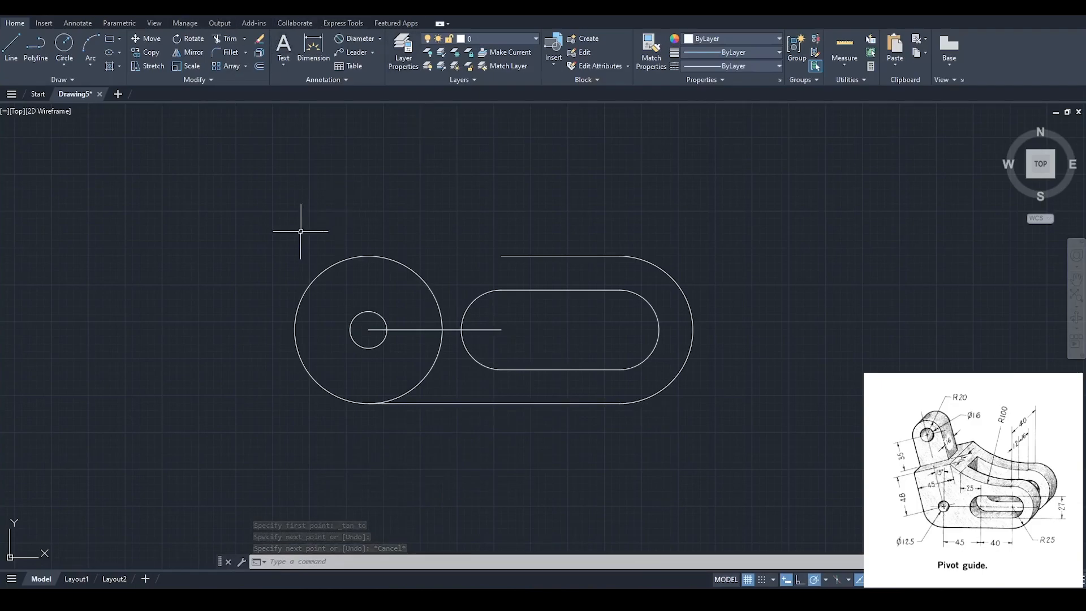
{"action": "middle_click_drag", "start_coordinate": [315, 242], "coordinate": [431, 272]}
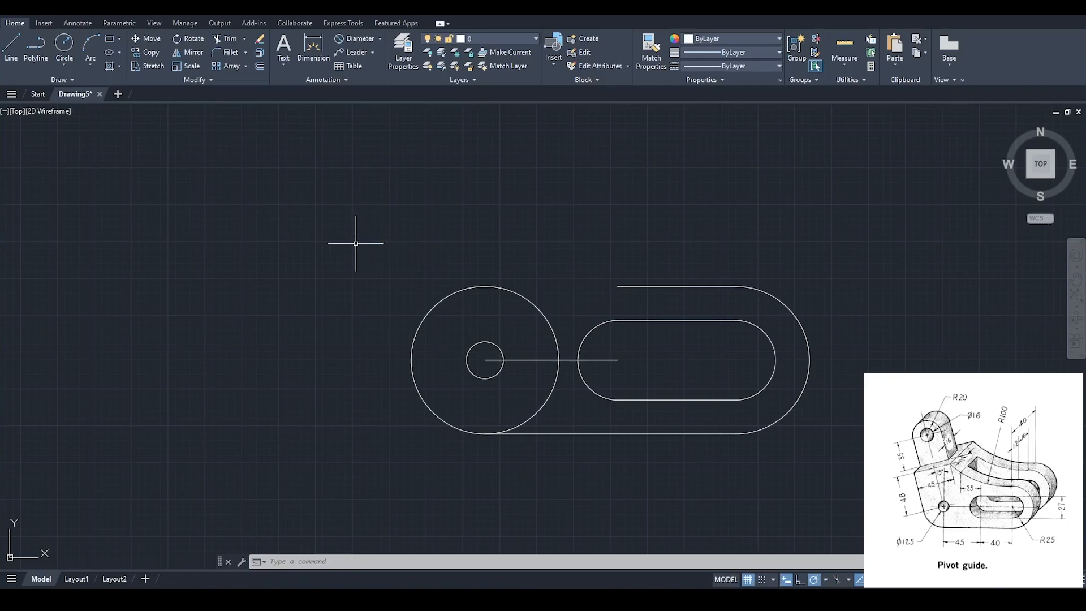
Step: Draw a vertical line from the centre of the 12.5-diameter hole up to the top of the radius 25 circle
{"action": "left_click", "coordinate": [12, 48]}
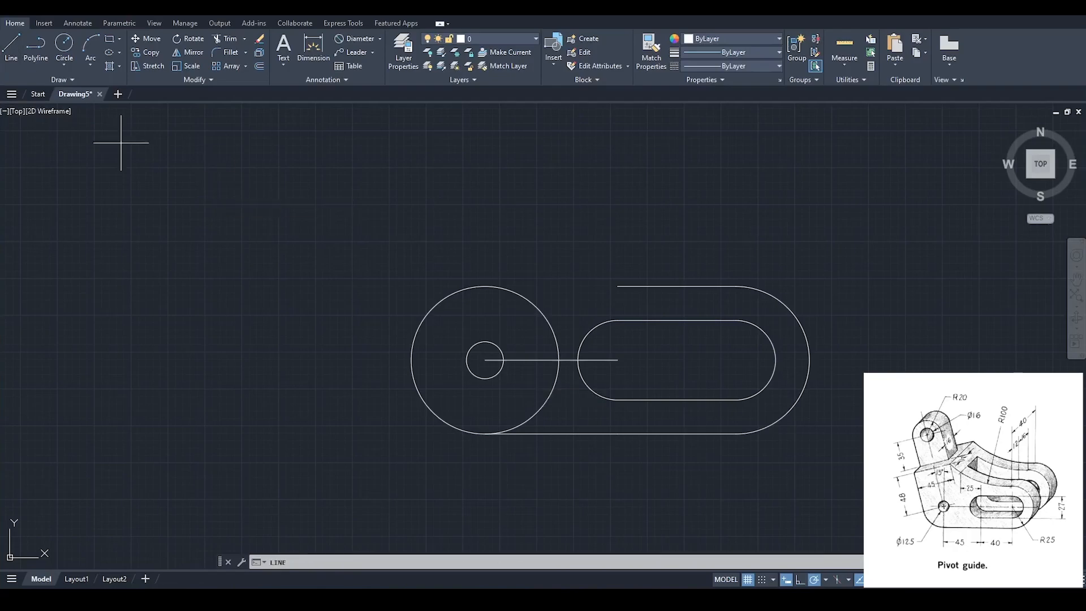
{"action": "left_click", "coordinate": [485, 360]}
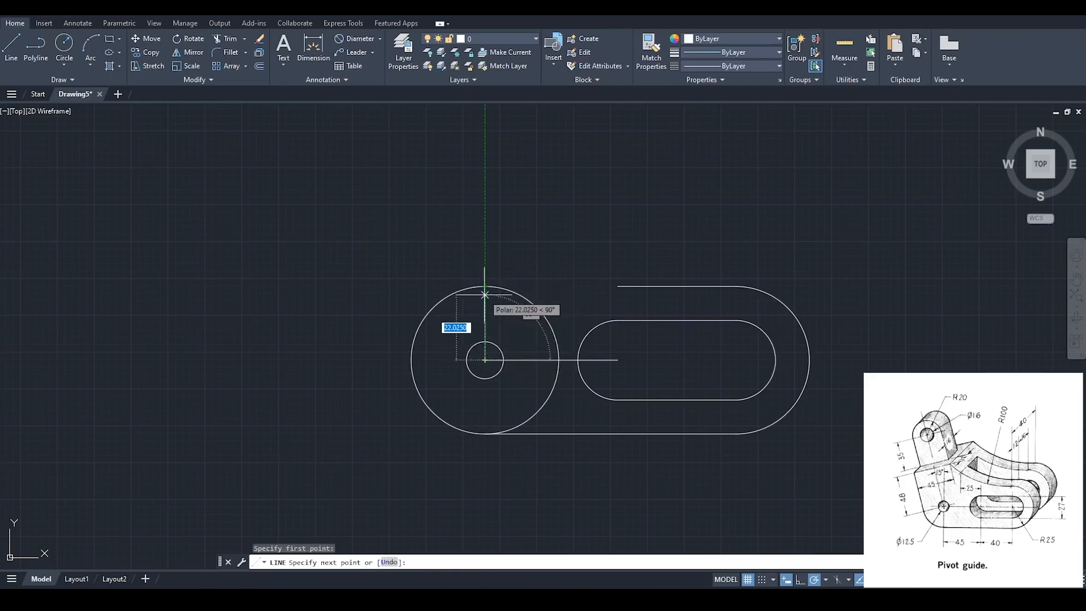
{"action": "left_click", "coordinate": [485, 286]}
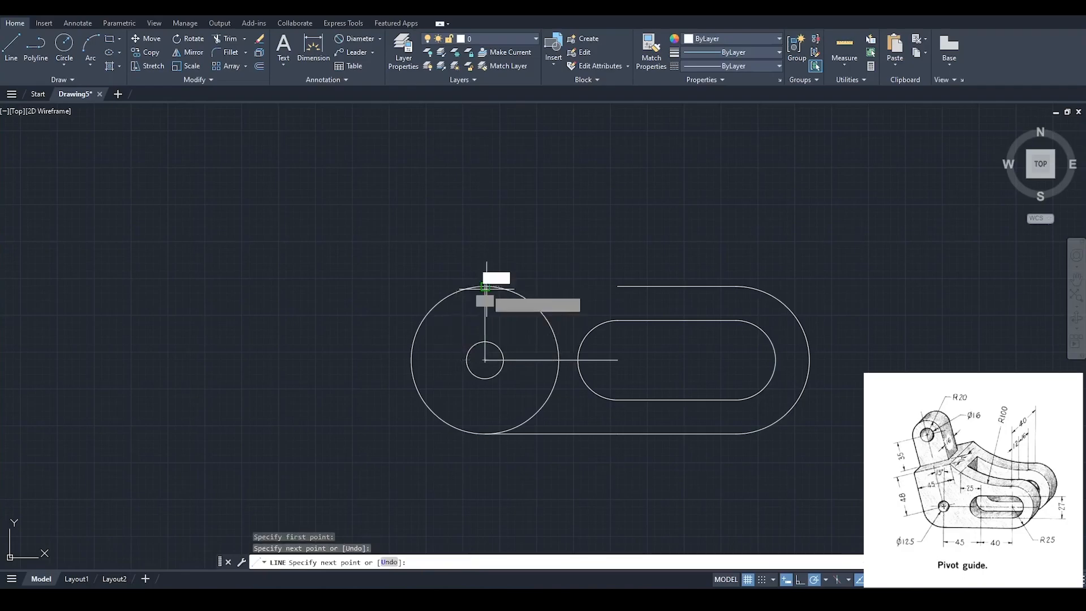
{"action": "key", "text": "Escape"}
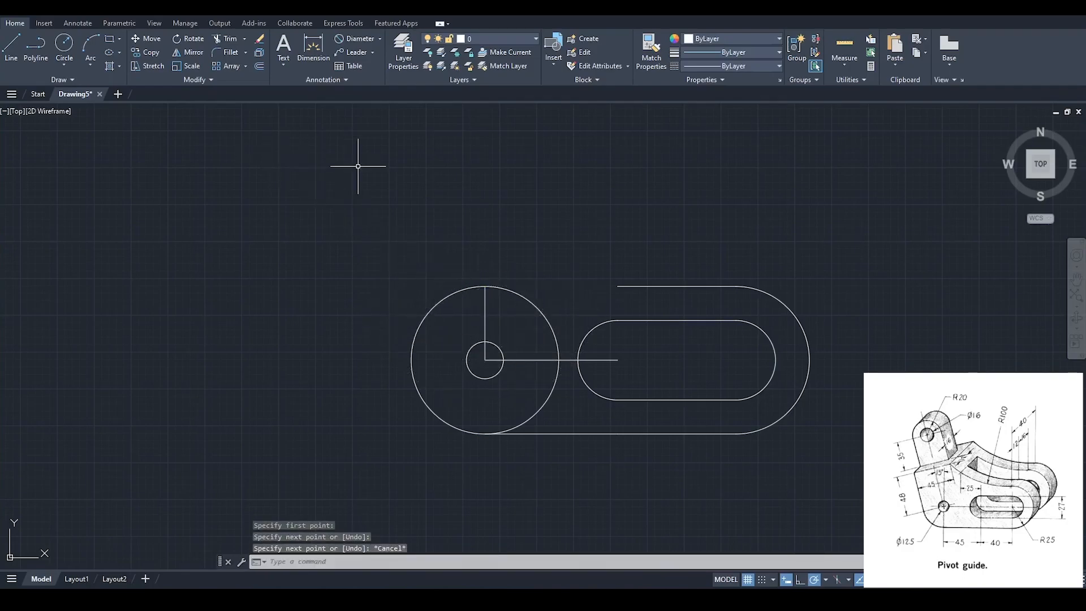
Step: Rotate the vertical line 15 degrees counterclockwise about the centre of the 12.5-diameter hole
{"action": "left_click", "coordinate": [192, 40]}
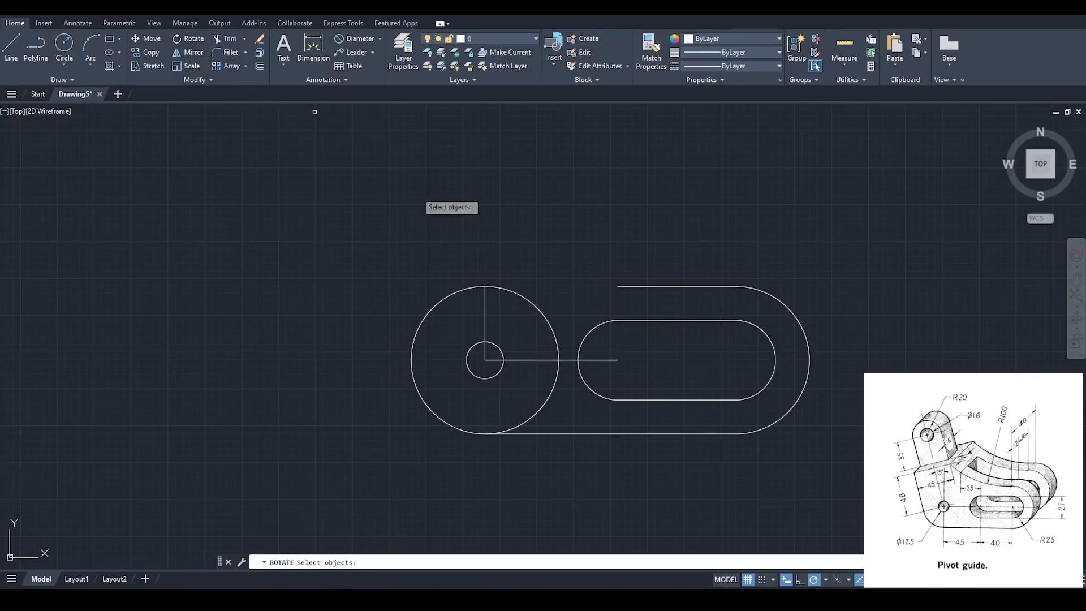
{"action": "left_click", "coordinate": [485, 301]}
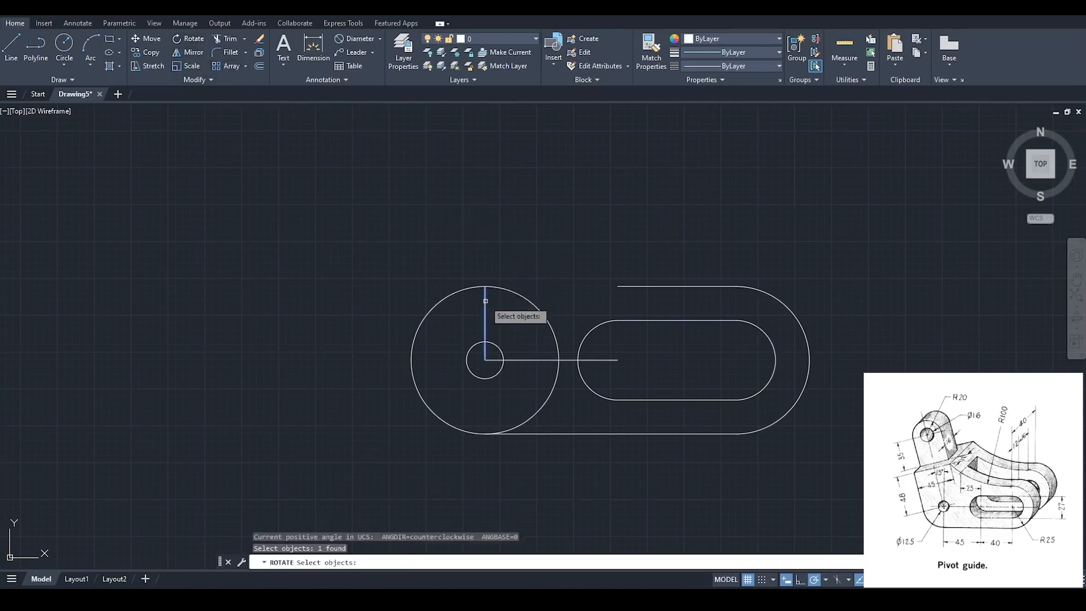
{"action": "key", "text": "Return"}
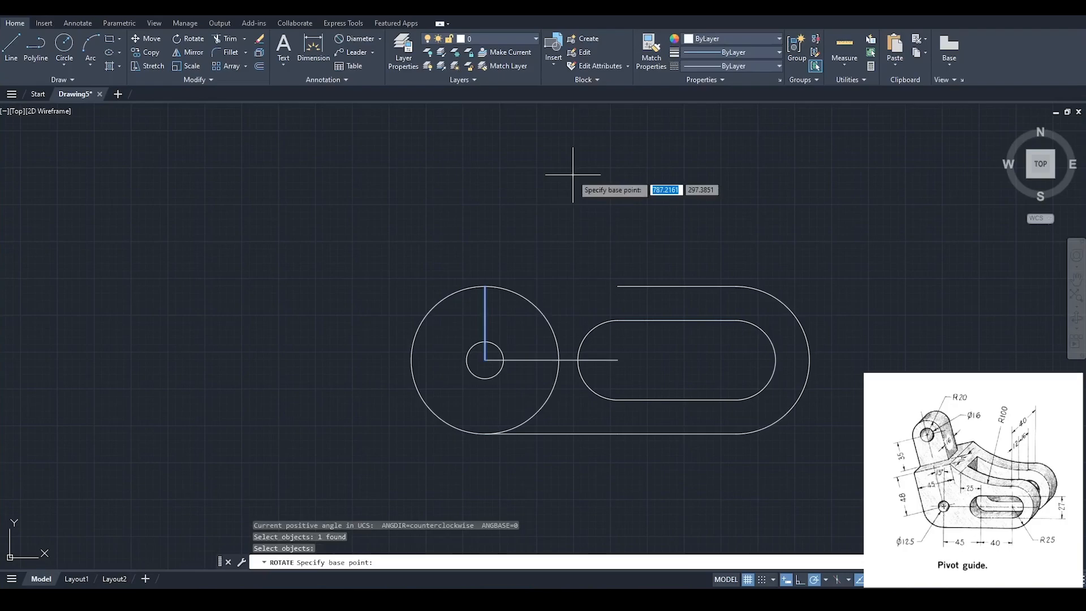
{"action": "left_click", "coordinate": [485, 360]}
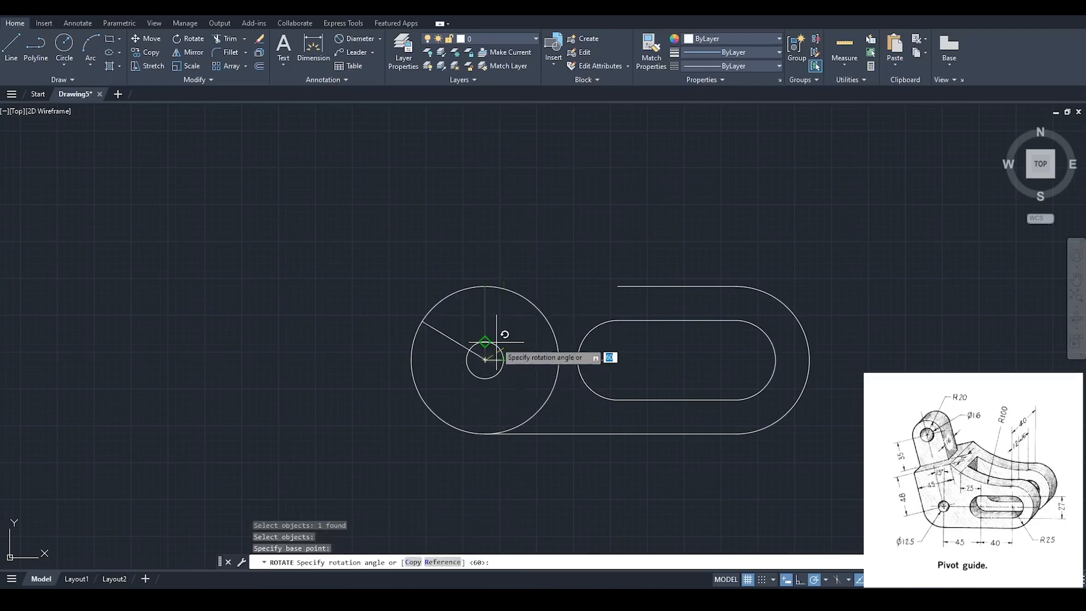
{"action": "type", "text": "15"}
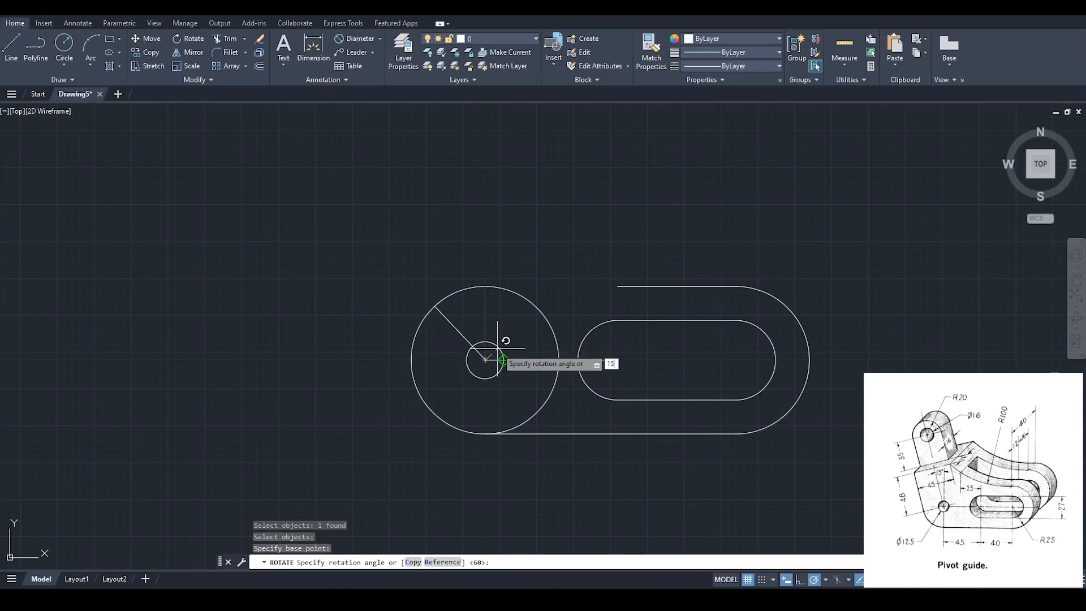
{"action": "key", "text": "Return"}
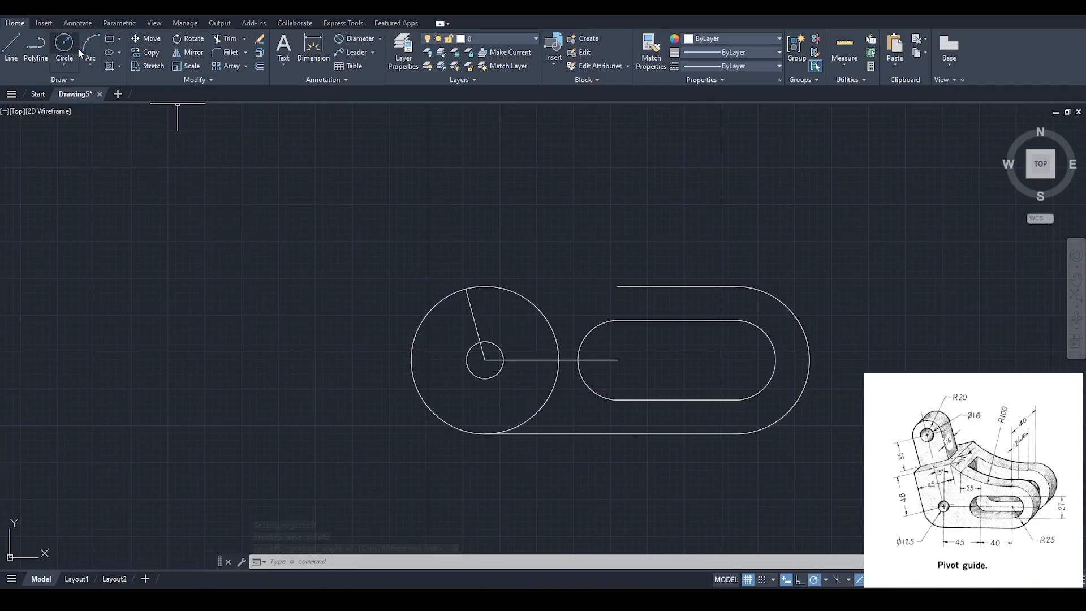
Step: Offset the inclined line 25 units to its left
{"action": "left_click", "coordinate": [260, 66]}
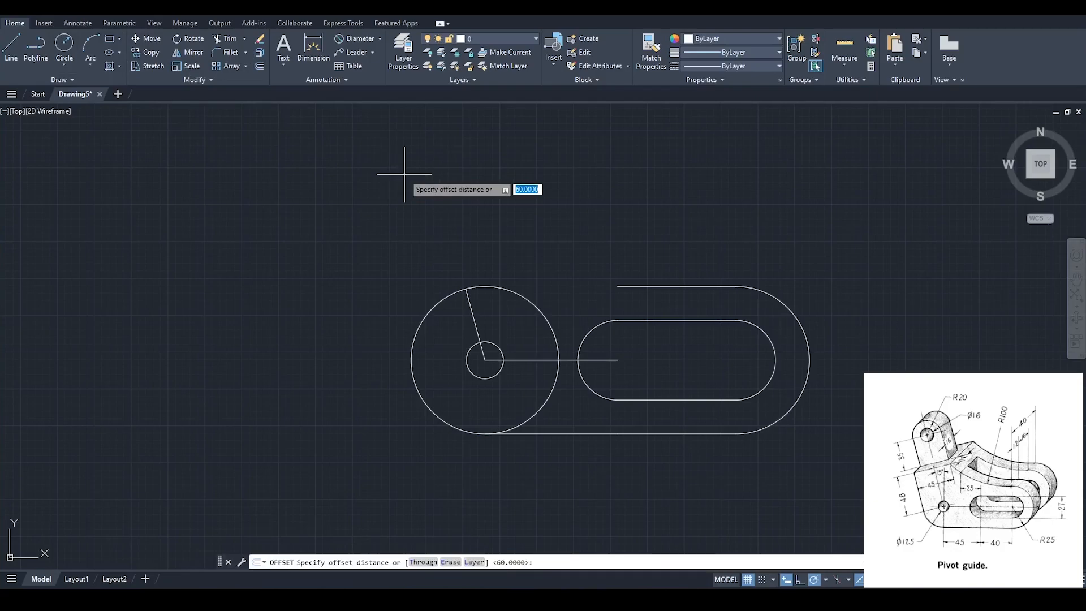
{"action": "key", "text": "Return"}
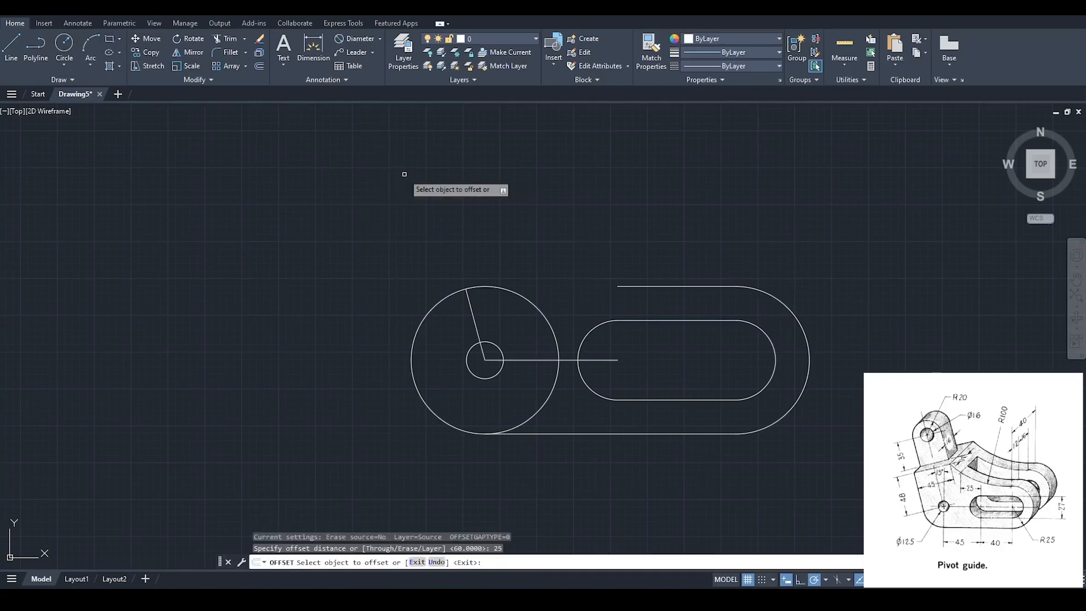
{"action": "left_click", "coordinate": [471, 312]}
{"action": "left_click", "coordinate": [438, 324]}
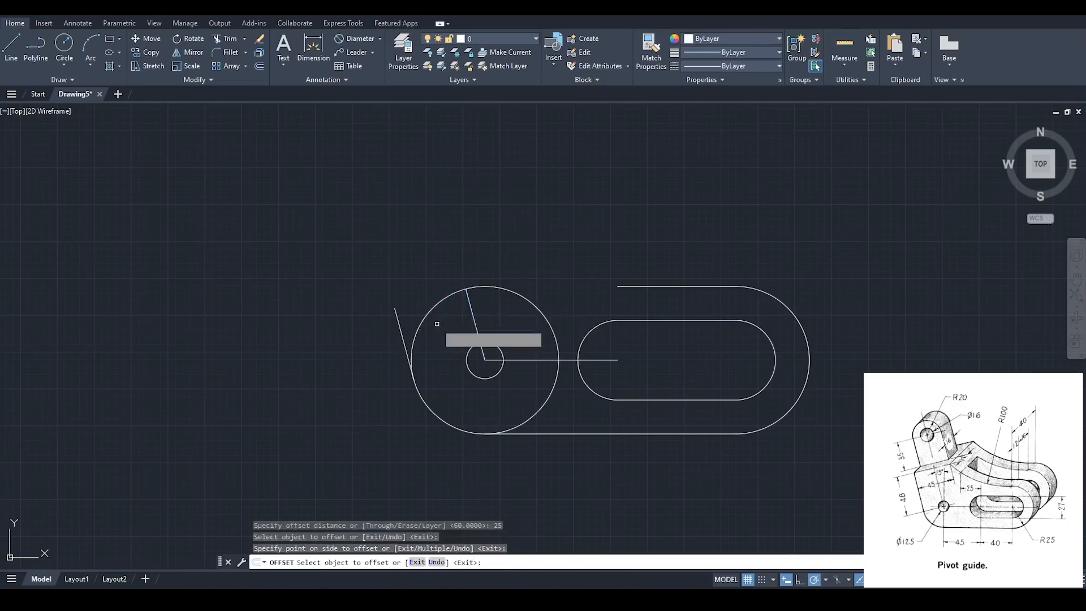
{"action": "key", "text": "Escape"}
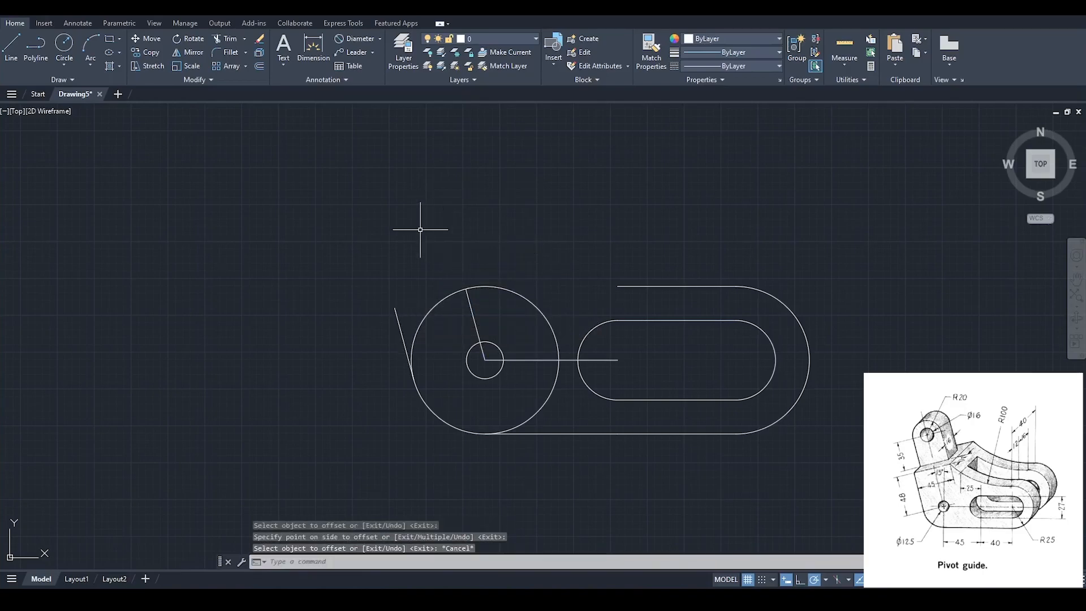
Step: Offset the inclined line 20 units to its right
{"action": "left_click", "coordinate": [259, 66]}
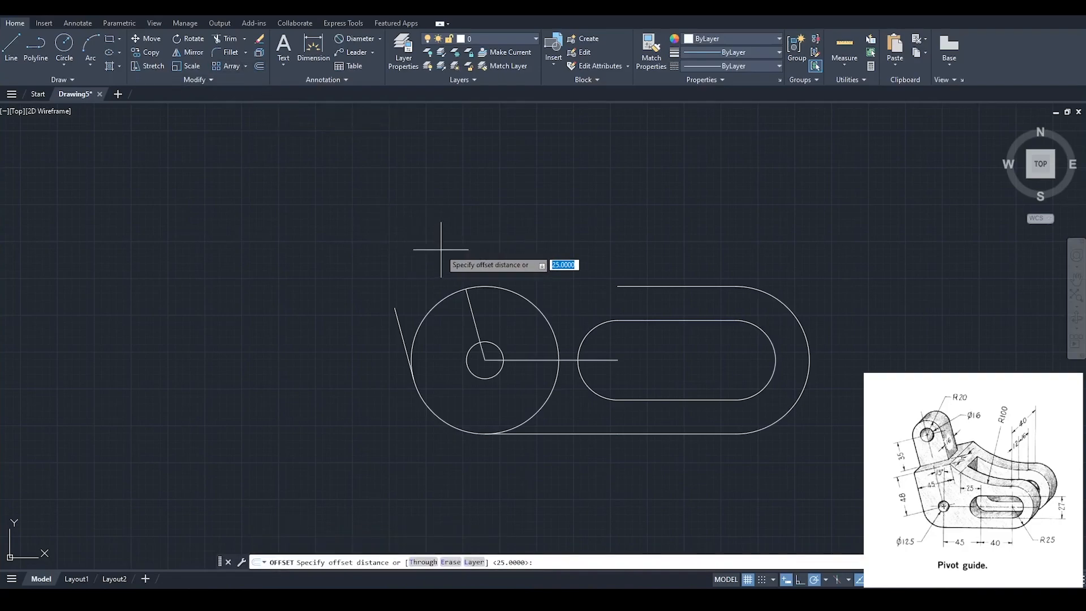
{"action": "key", "text": "Return"}
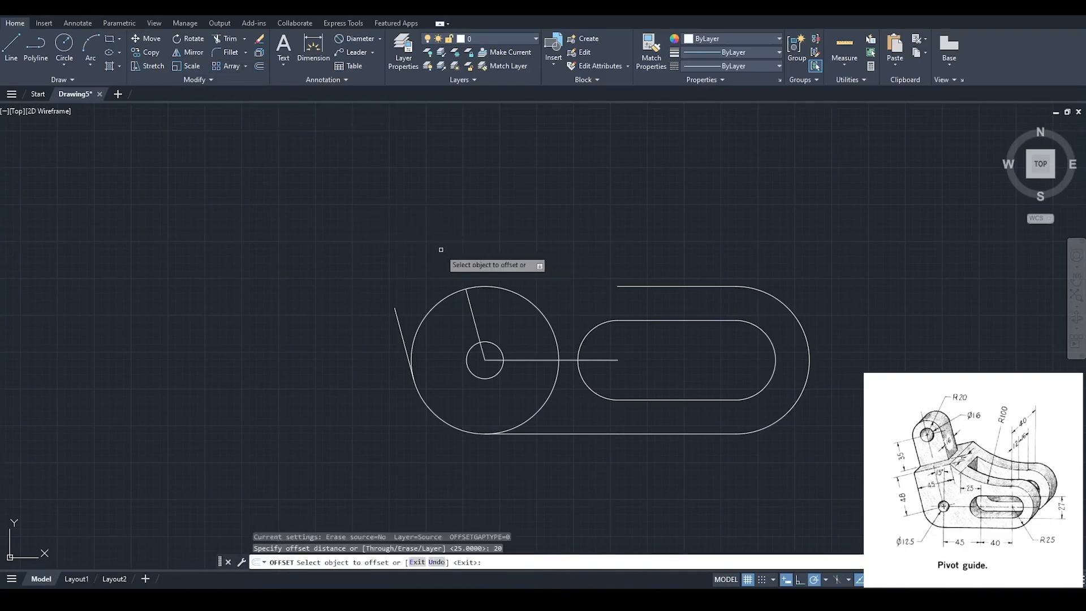
{"action": "left_click", "coordinate": [471, 309]}
{"action": "left_click", "coordinate": [475, 308]}
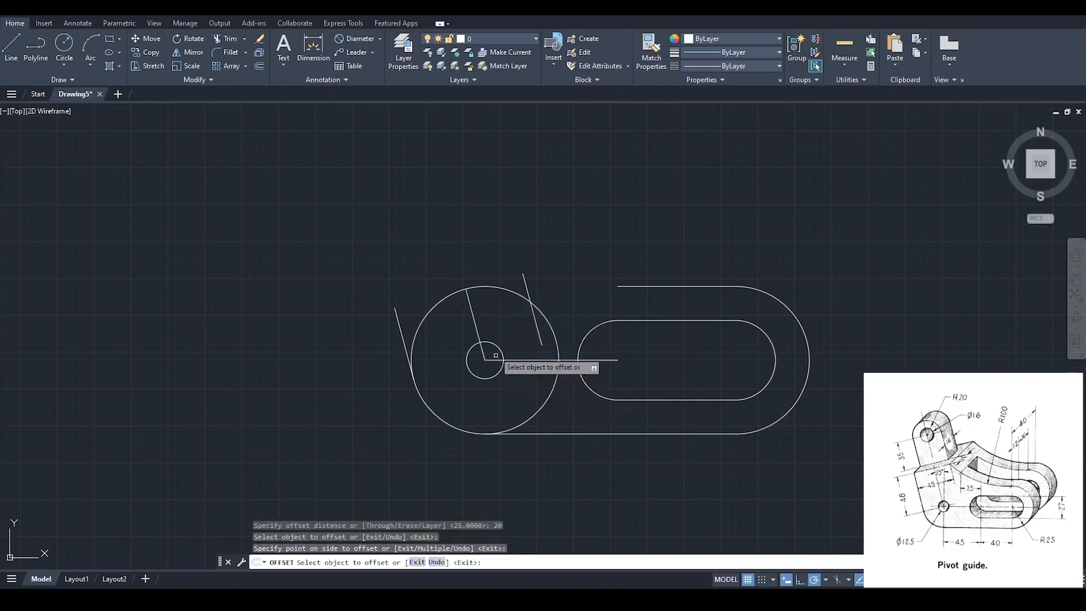
{"action": "key", "text": "Escape"}
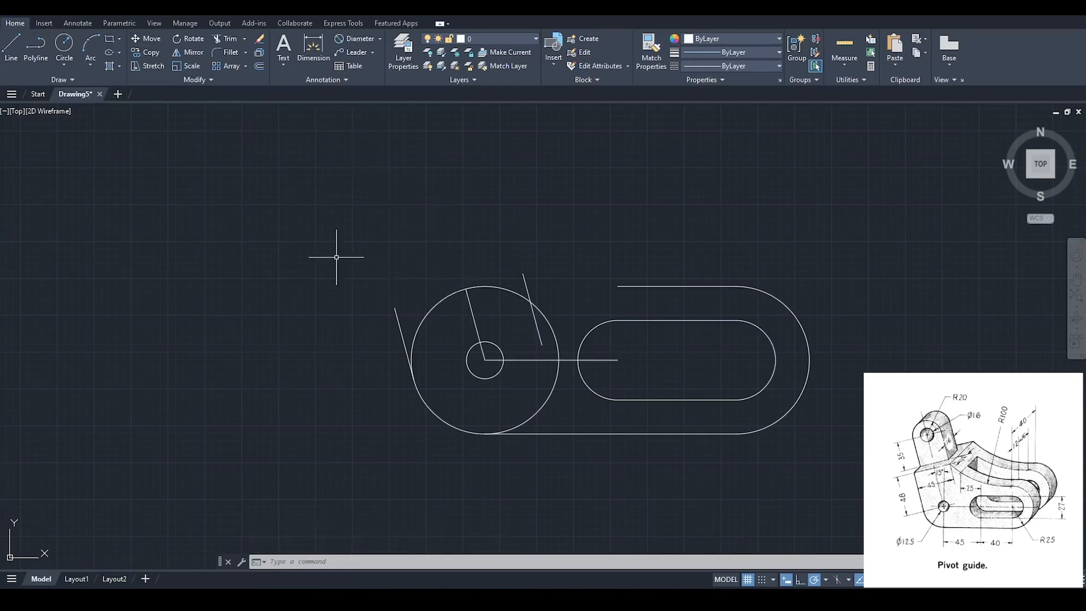
{"action": "left_click", "coordinate": [18, 42]}
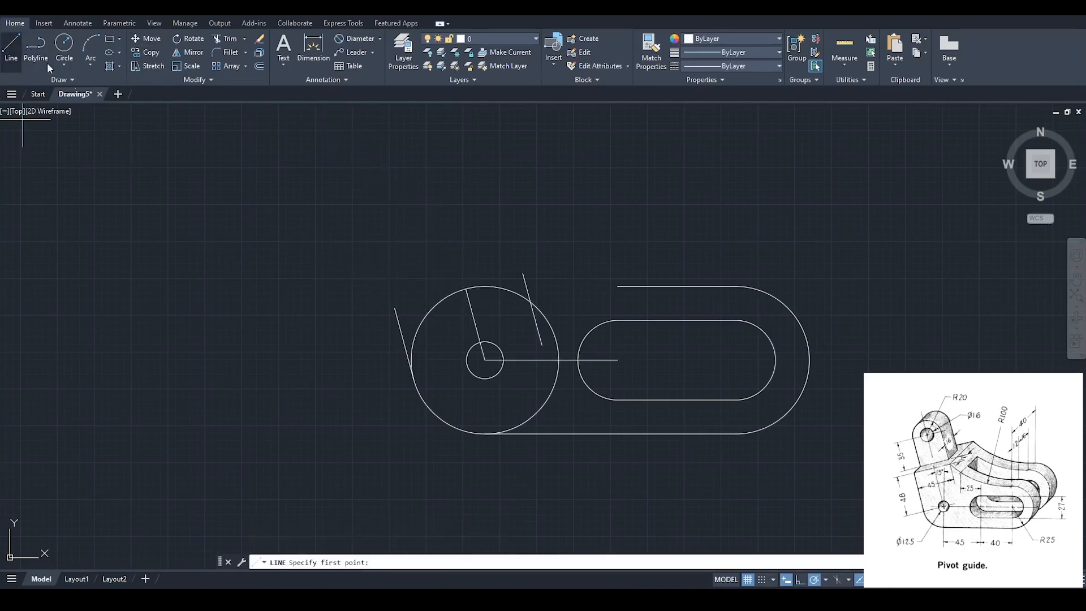
{"action": "left_click", "coordinate": [415, 378]}
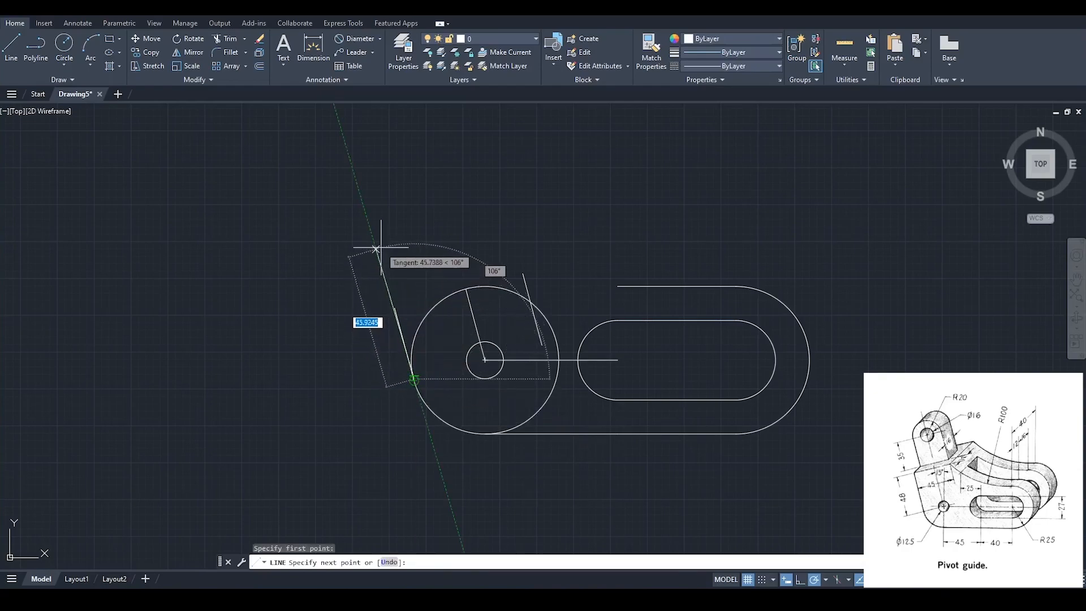
{"action": "key", "text": "Escape"}
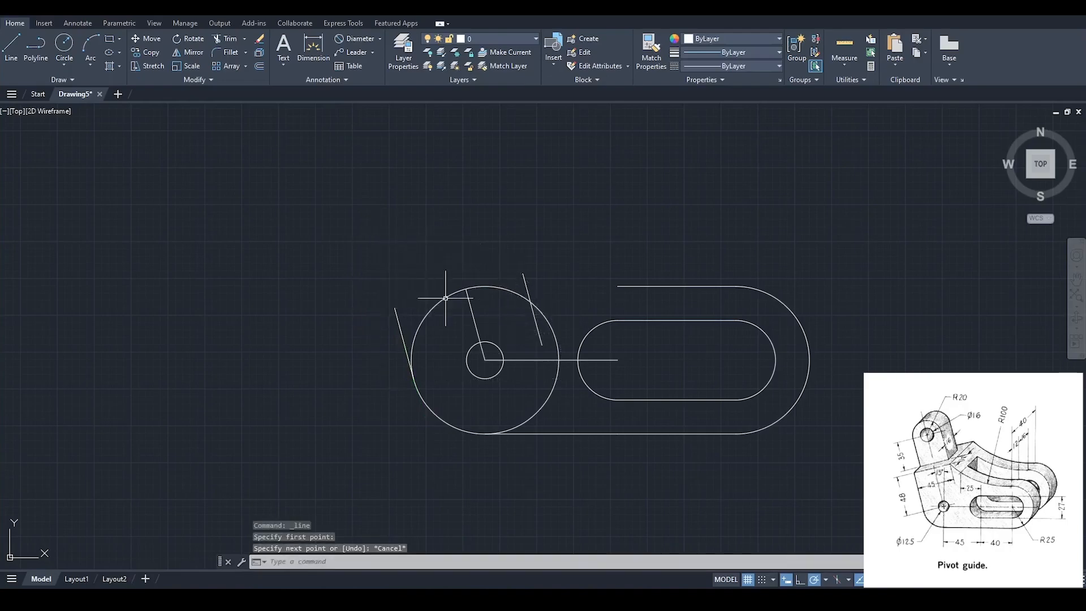
Step: Draw a 48-unit line from the centre of the 12.5-diameter hole, parallel to the inclined line and running upward
{"action": "key", "text": "Return"}
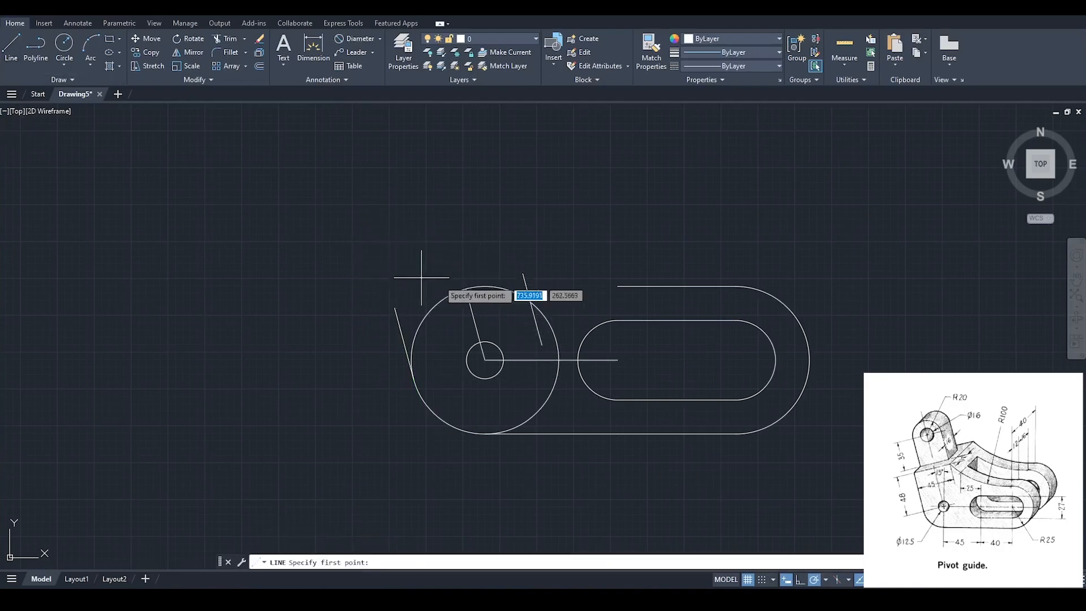
{"action": "left_click", "coordinate": [485, 359]}
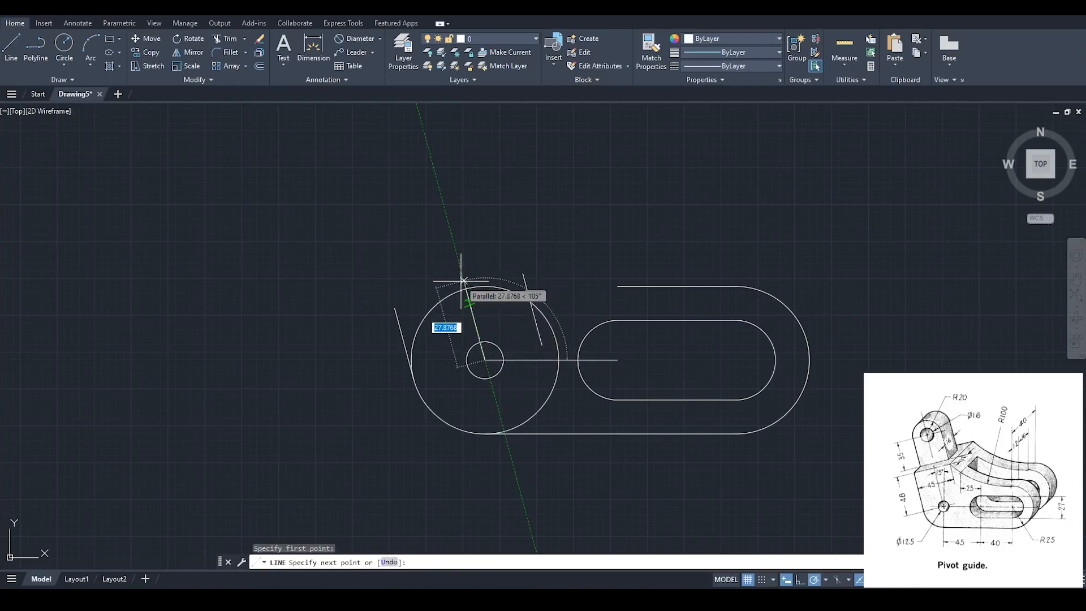
{"action": "type", "text": "4"}
{"action": "key", "text": "Return"}
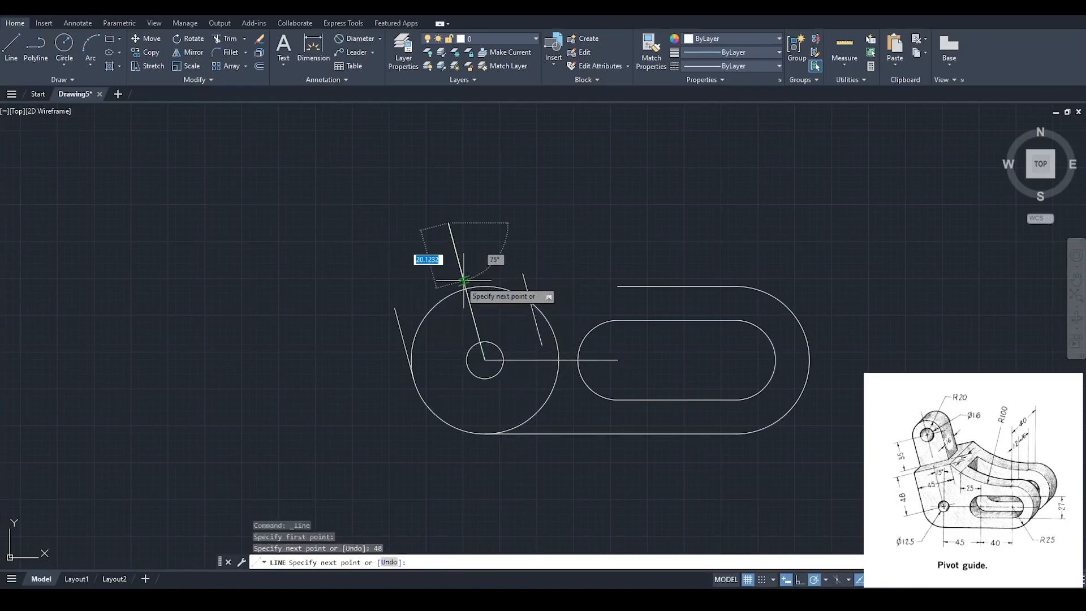
{"action": "key", "text": "Escape"}
{"action": "left_click", "coordinate": [474, 321]}
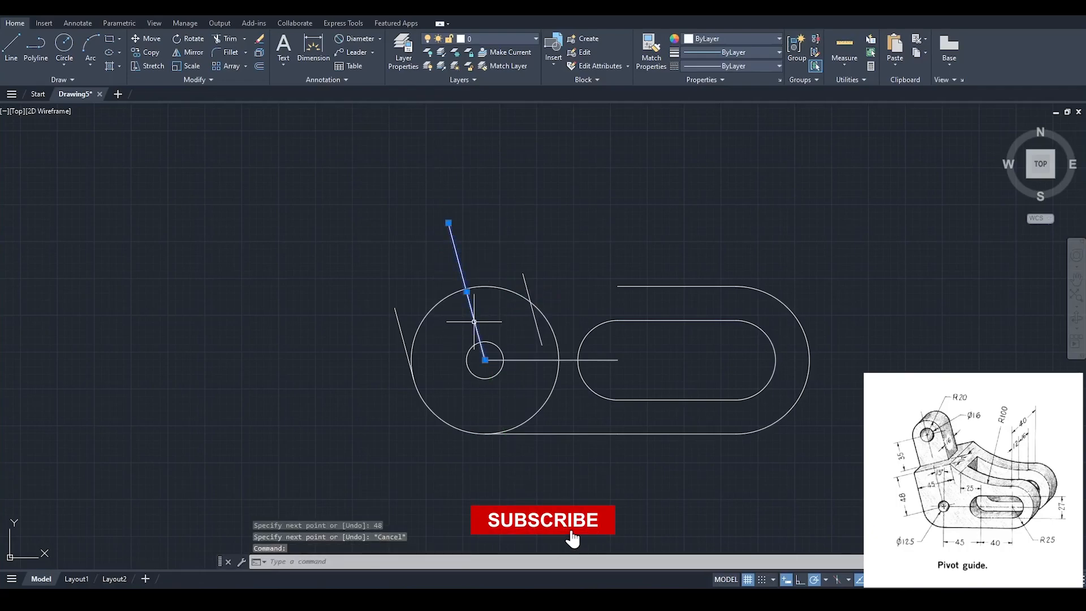
{"action": "key", "text": "Escape"}
Step: Erase the short offset line on the left side of the radius 25 circle
{"action": "scroll", "coordinate": [474, 321], "scroll_direction": "up", "scroll_amount": 4}
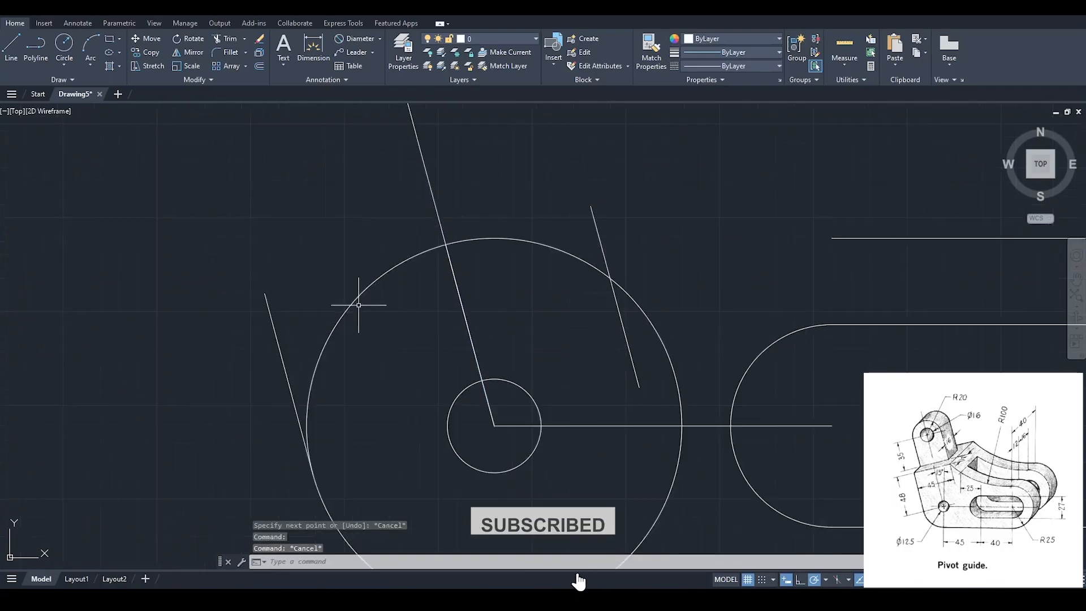
{"action": "scroll", "coordinate": [271, 287], "scroll_direction": "down", "scroll_amount": 5}
{"action": "middle_click_drag", "start_coordinate": [291, 282], "coordinate": [429, 287]}
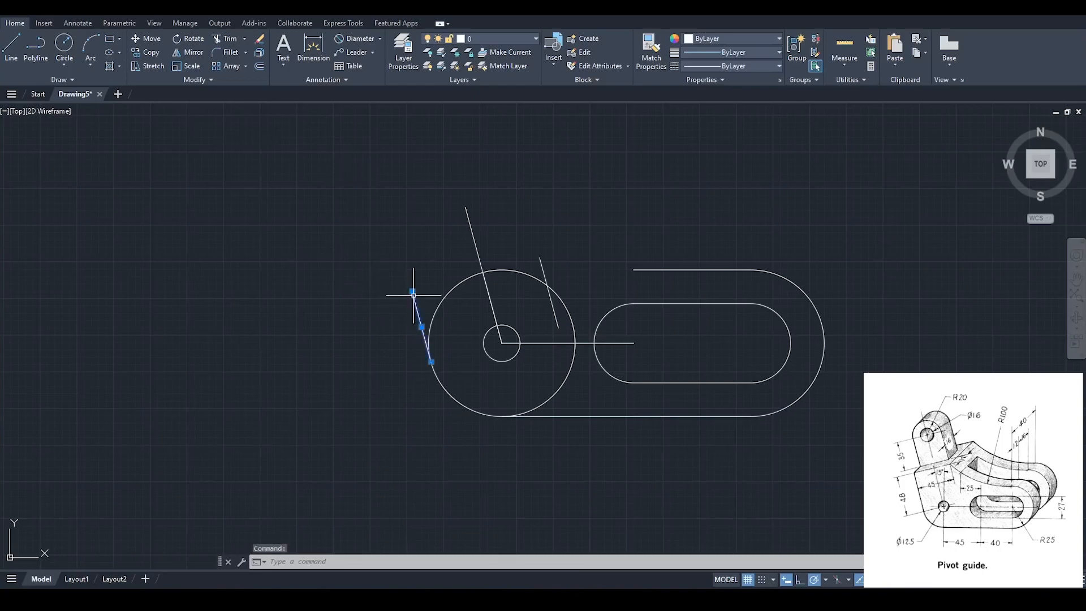
{"action": "key", "text": "Delete"}
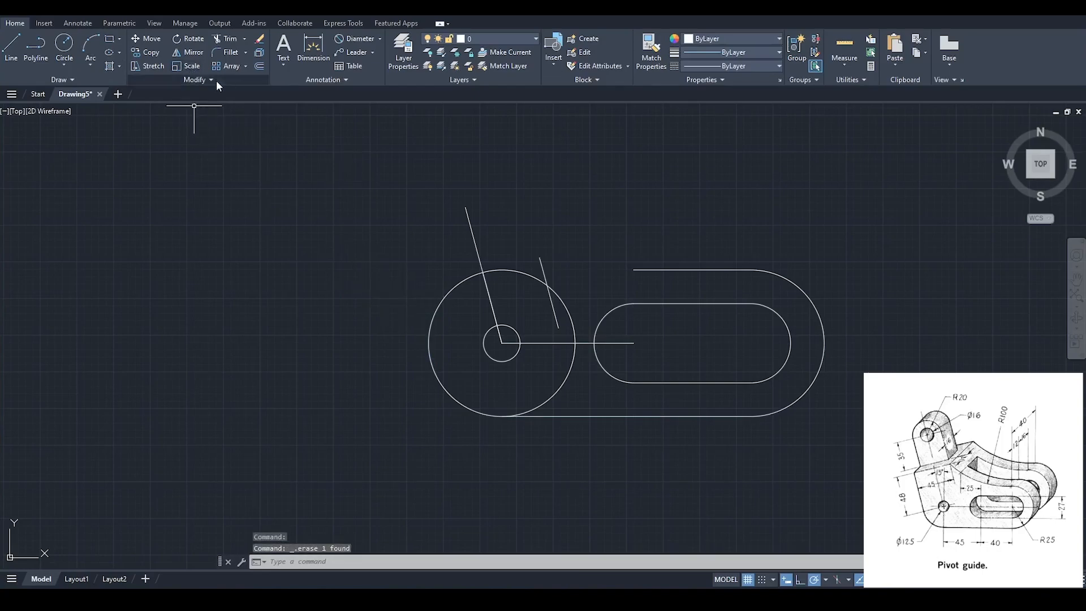
Step: Offset the 48-unit inclined line 25 units to its left
{"action": "left_click", "coordinate": [260, 67]}
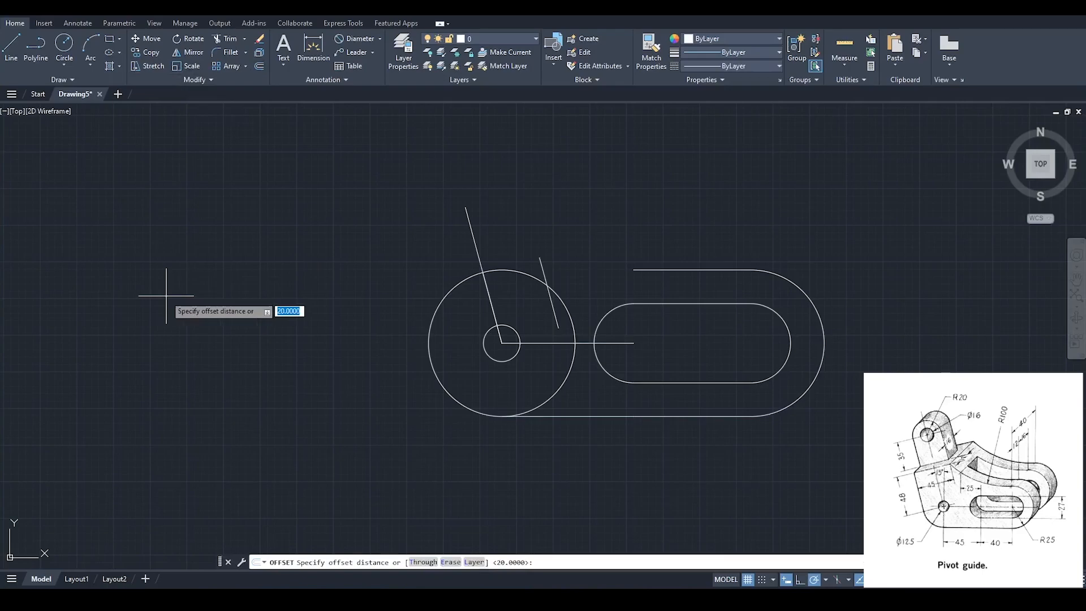
{"action": "key", "text": "Return"}
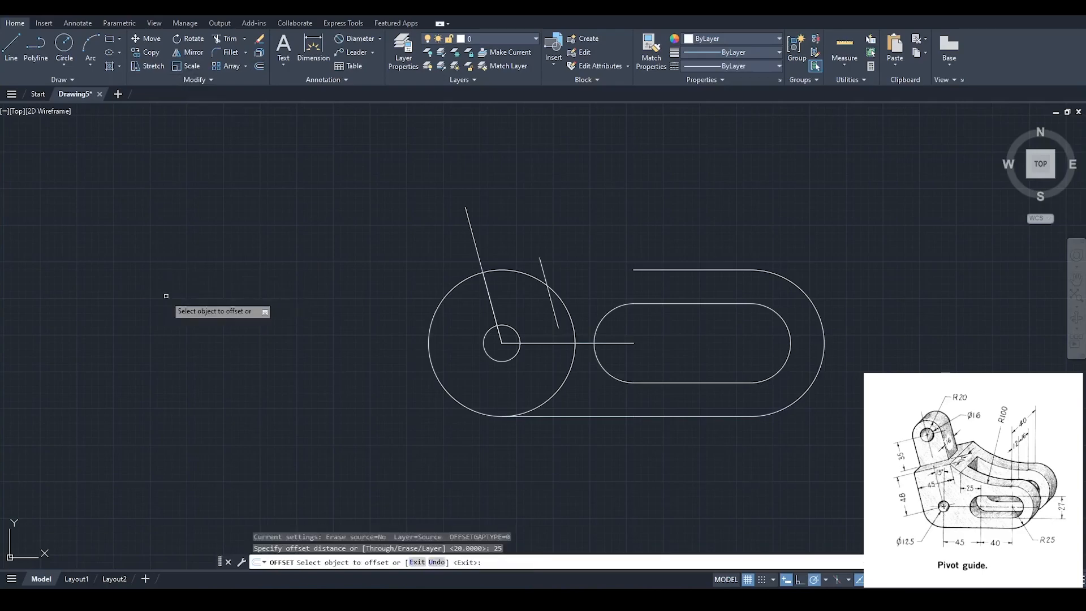
{"action": "left_click", "coordinate": [474, 241]}
{"action": "left_click", "coordinate": [438, 243]}
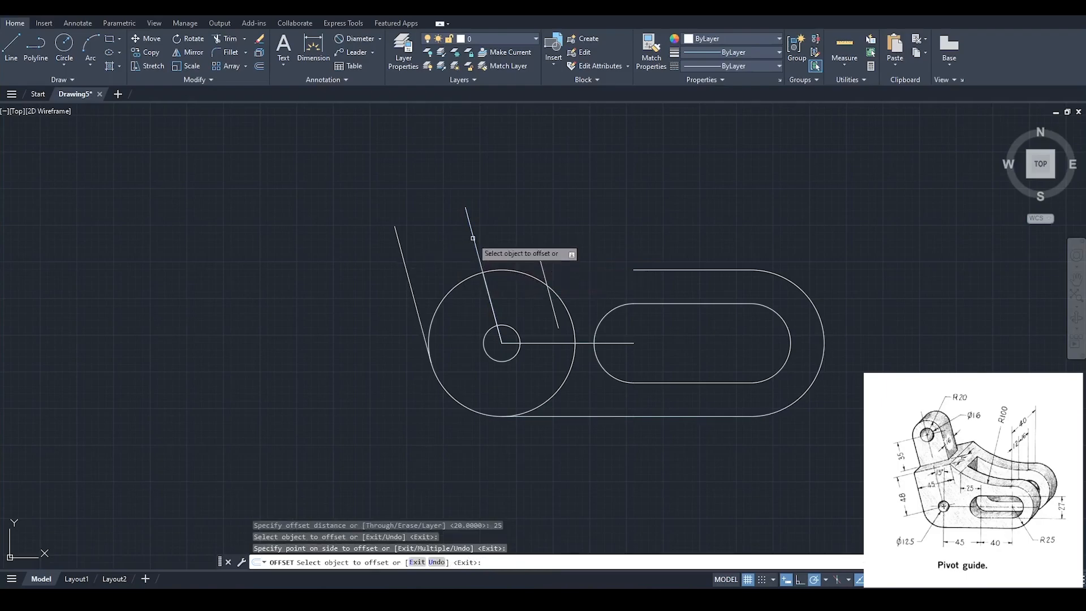
{"action": "key", "text": "Escape"}
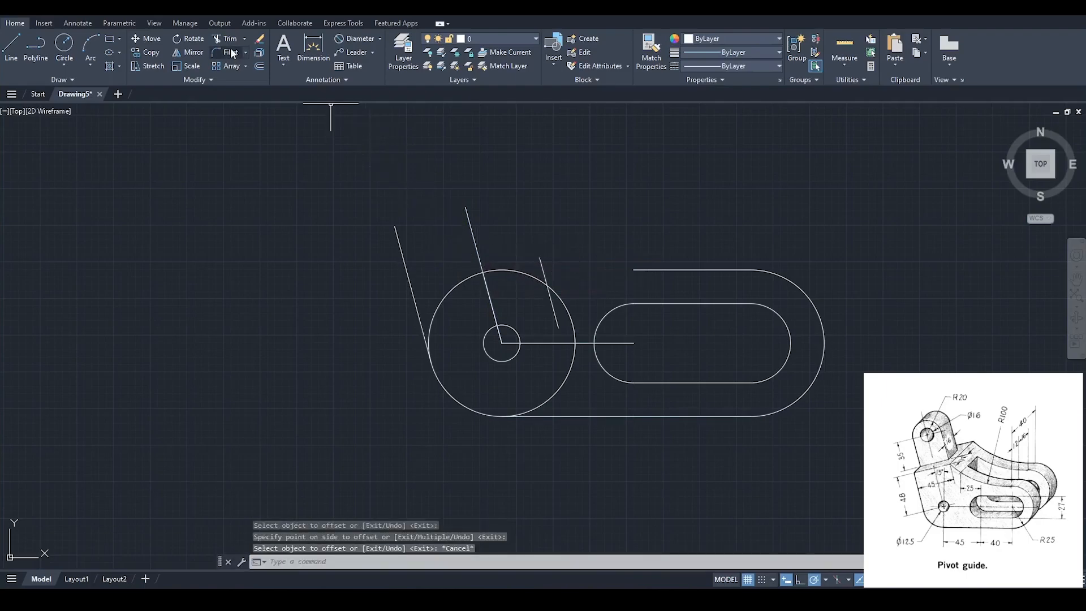
{"action": "left_click", "coordinate": [260, 68]}
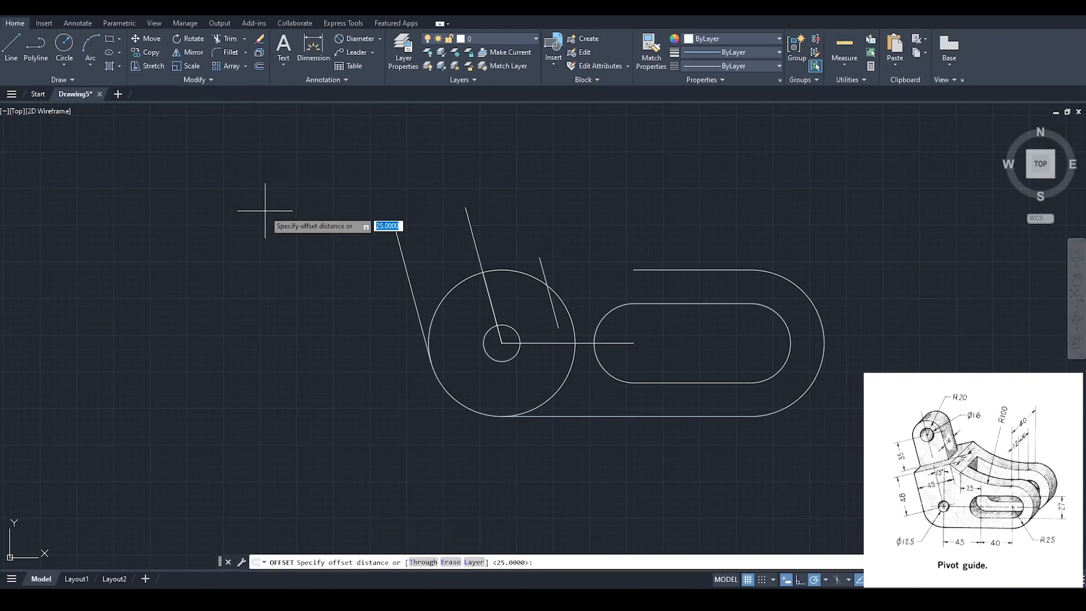
{"action": "type", "text": "20"}
{"action": "key", "text": "Return"}
{"action": "key", "text": "Escape"}
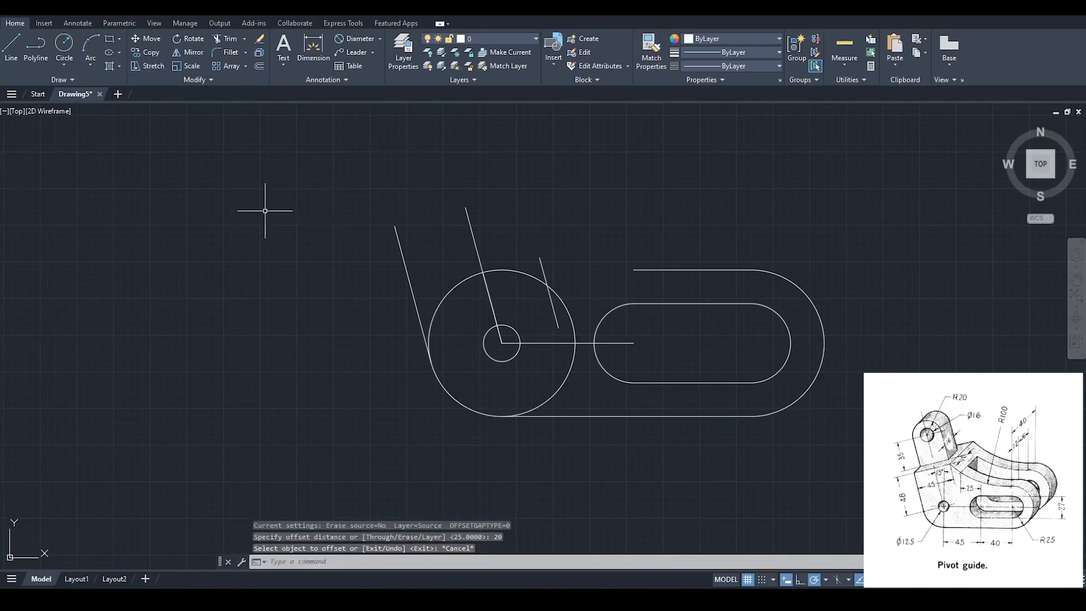
Step: Erase the short offset line crossing the right side of the radius 25 circle
{"action": "left_click", "coordinate": [545, 269]}
{"action": "key", "text": "Delete"}
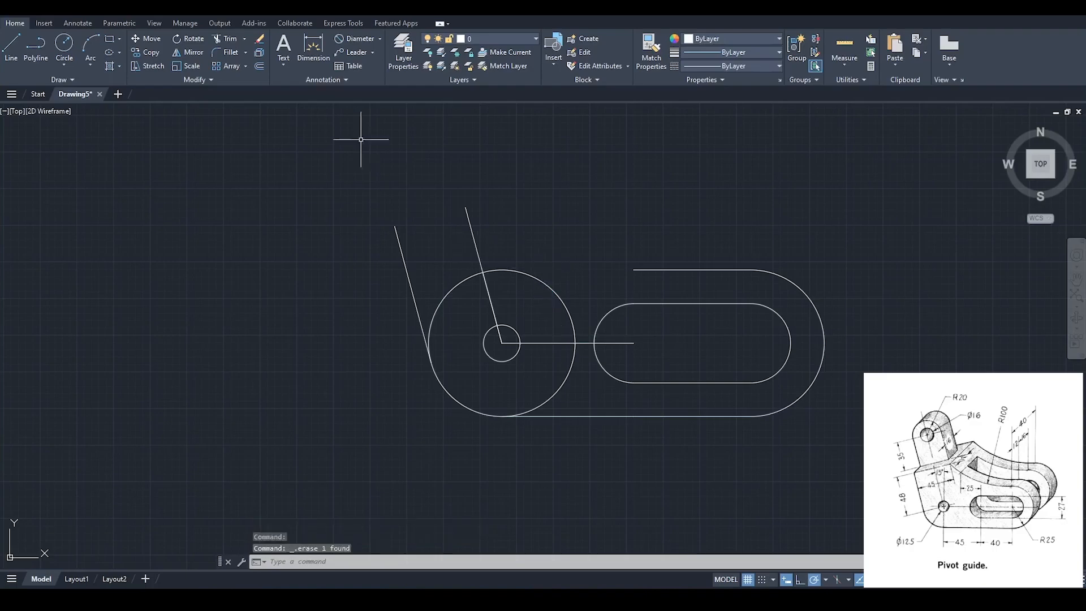
Step: Offset the 48-unit inclined line from the 12.5-diameter hole 20 units to its right
{"action": "left_click", "coordinate": [259, 65]}
{"action": "type", "text": "20"}
{"action": "key", "text": "Return"}
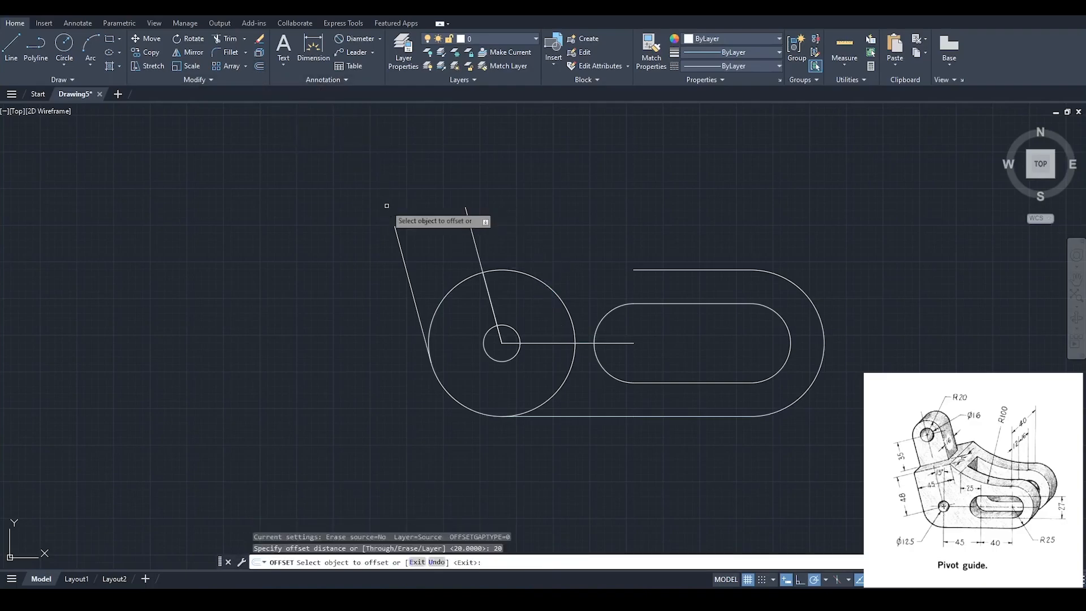
{"action": "left_click", "coordinate": [474, 237]}
{"action": "left_click", "coordinate": [490, 229]}
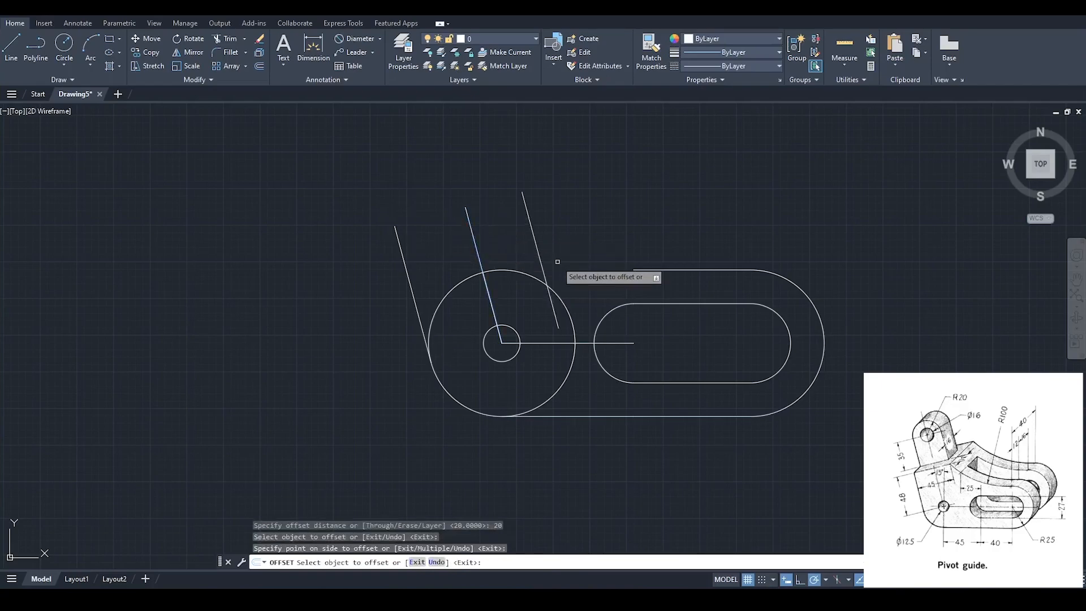
{"action": "key", "text": "Escape"}
Step: Draw a line joining the upper ends of the two outer inclined lines to form the sloped top edge
{"action": "left_click", "coordinate": [11, 45]}
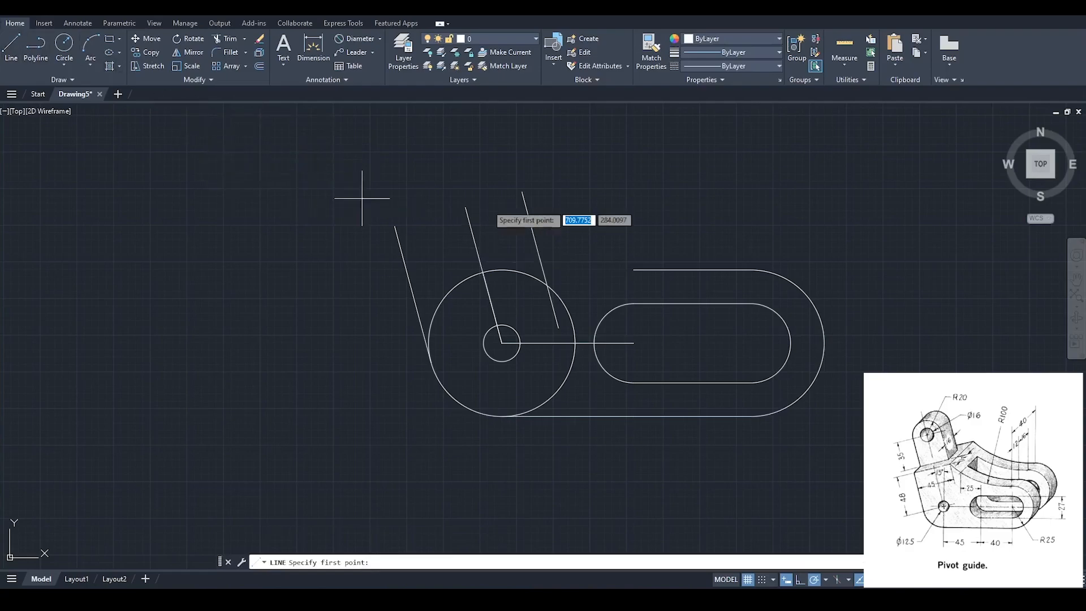
{"action": "left_click", "coordinate": [395, 225]}
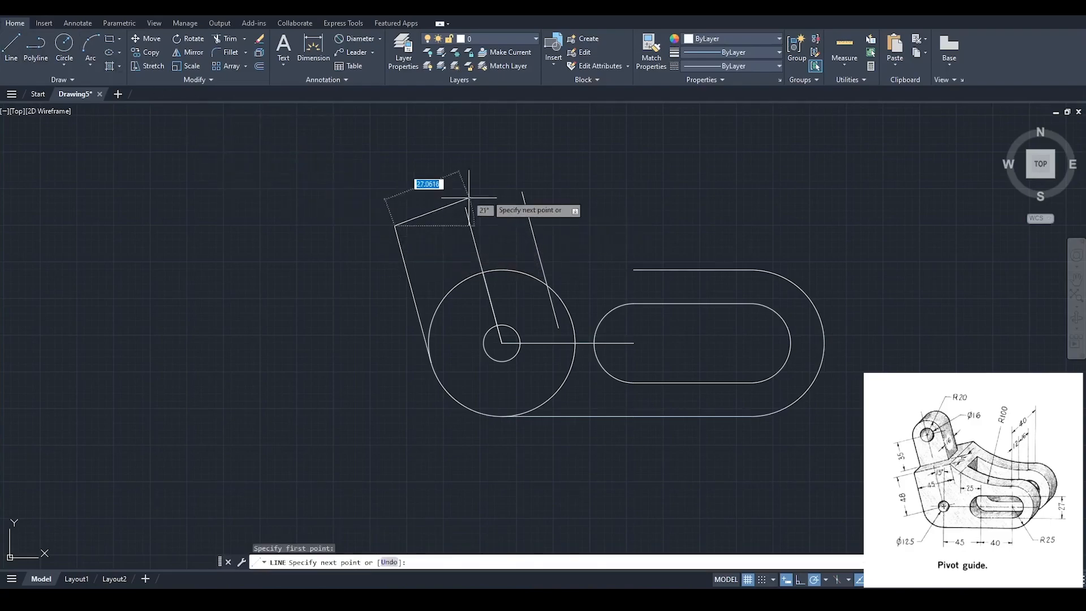
{"action": "left_click", "coordinate": [521, 192]}
{"action": "key", "text": "Escape"}
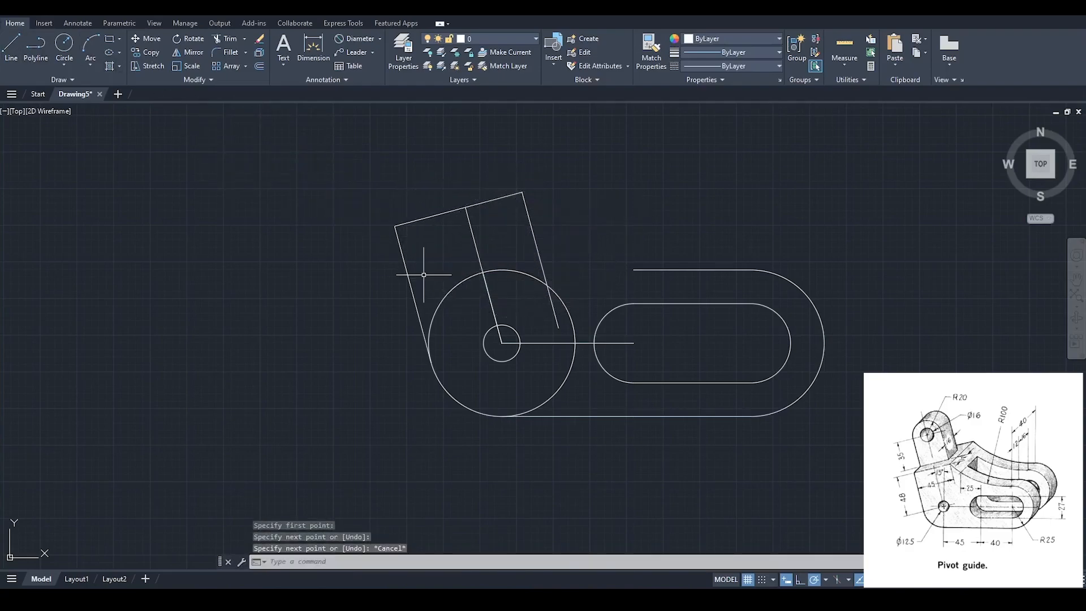
{"action": "scroll", "coordinate": [464, 215], "scroll_direction": "down", "scroll_amount": 2}
{"action": "middle_click_drag", "start_coordinate": [452, 263], "coordinate": [426, 347]}
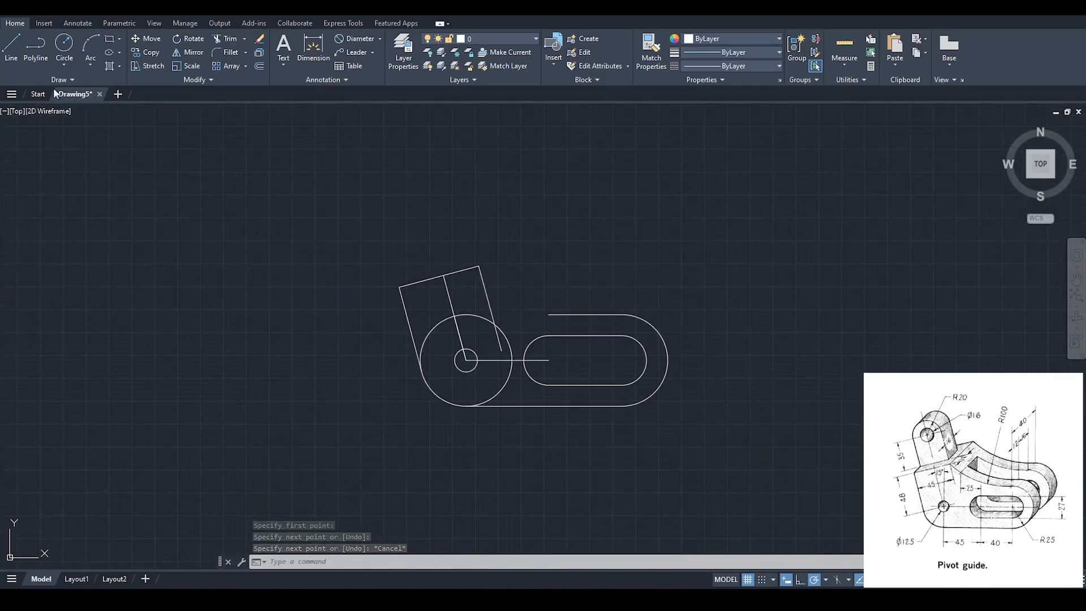
{"action": "left_click", "coordinate": [86, 64]}
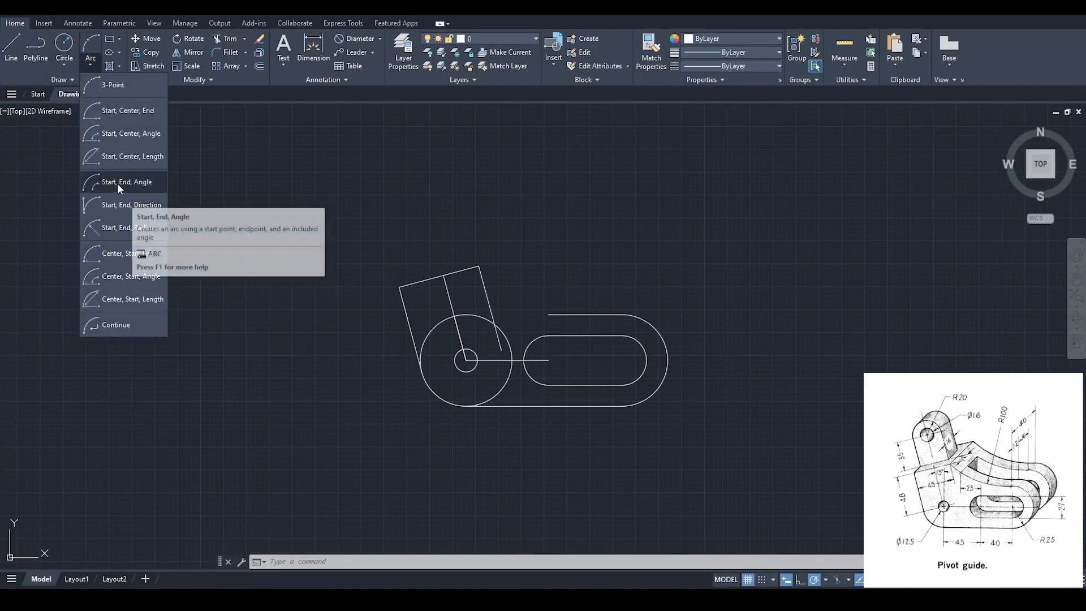
{"action": "left_click", "coordinate": [128, 227]}
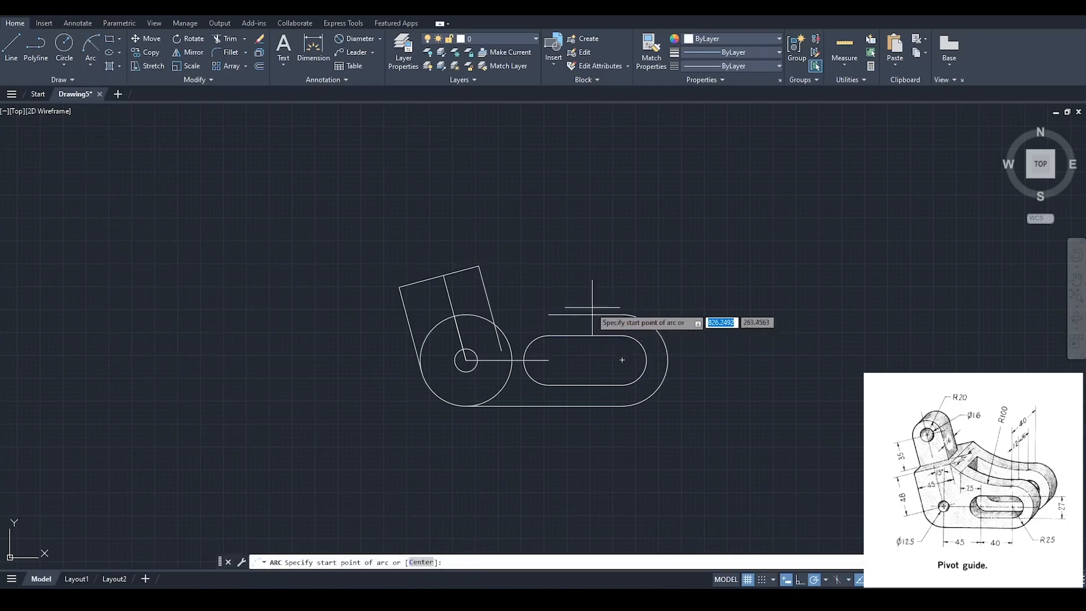
{"action": "left_click", "coordinate": [549, 315]}
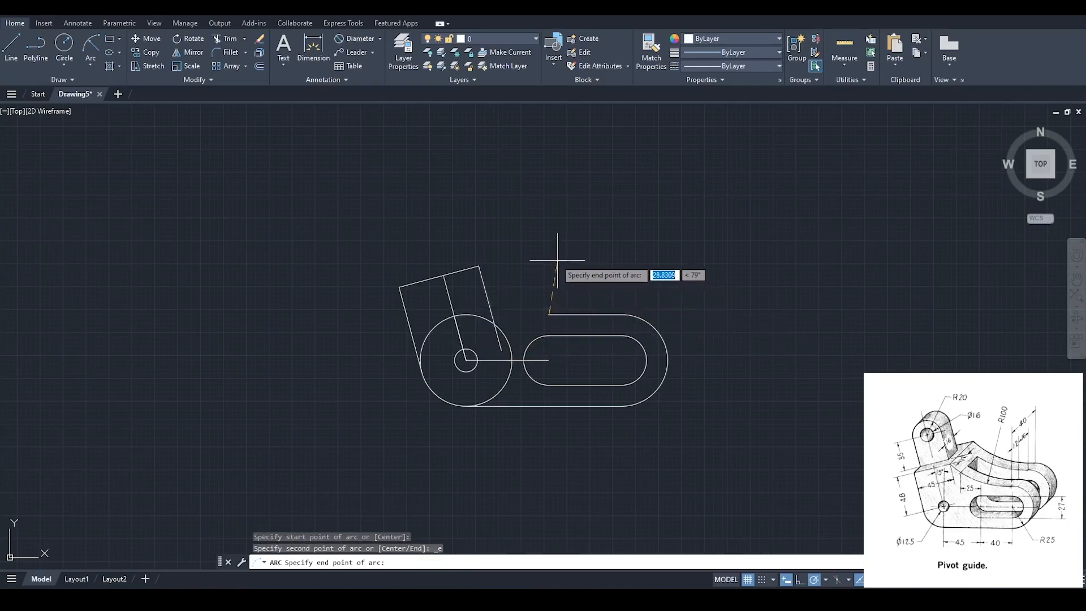
{"action": "key", "text": "Escape"}
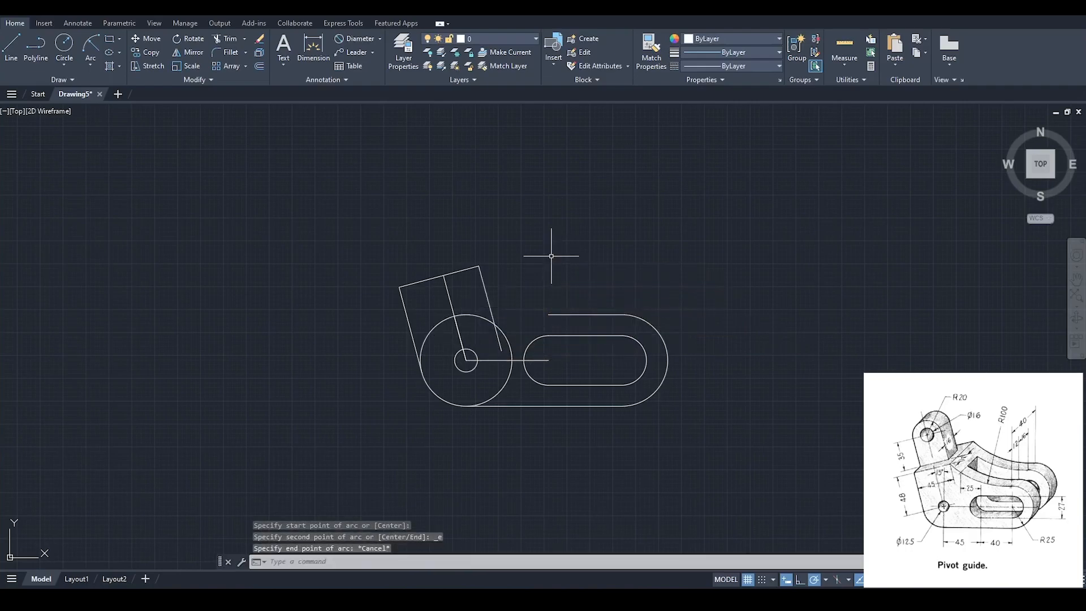
Step: Erase the upper horizontal line of the outer profile above the slot
{"action": "left_click", "coordinate": [578, 315]}
{"action": "key", "text": "Delete"}
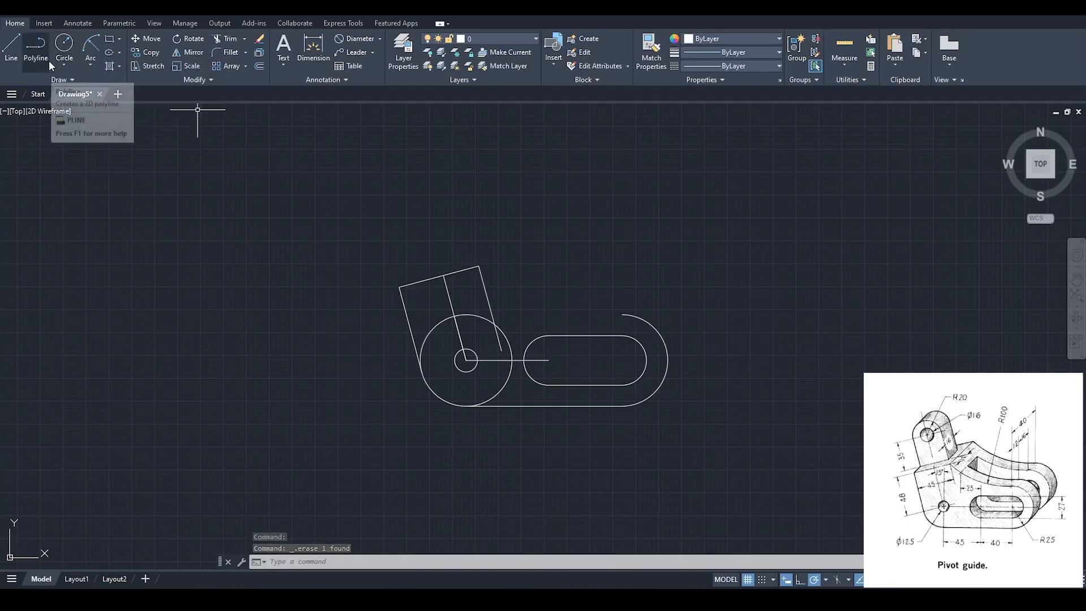
{"action": "left_click", "coordinate": [90, 65]}
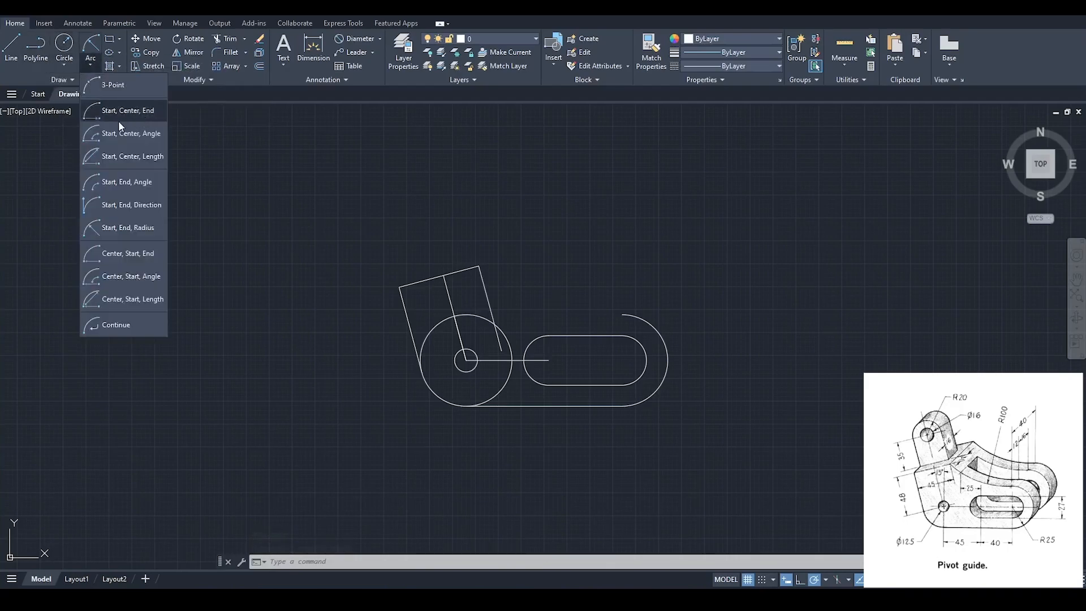
{"action": "left_click", "coordinate": [124, 229]}
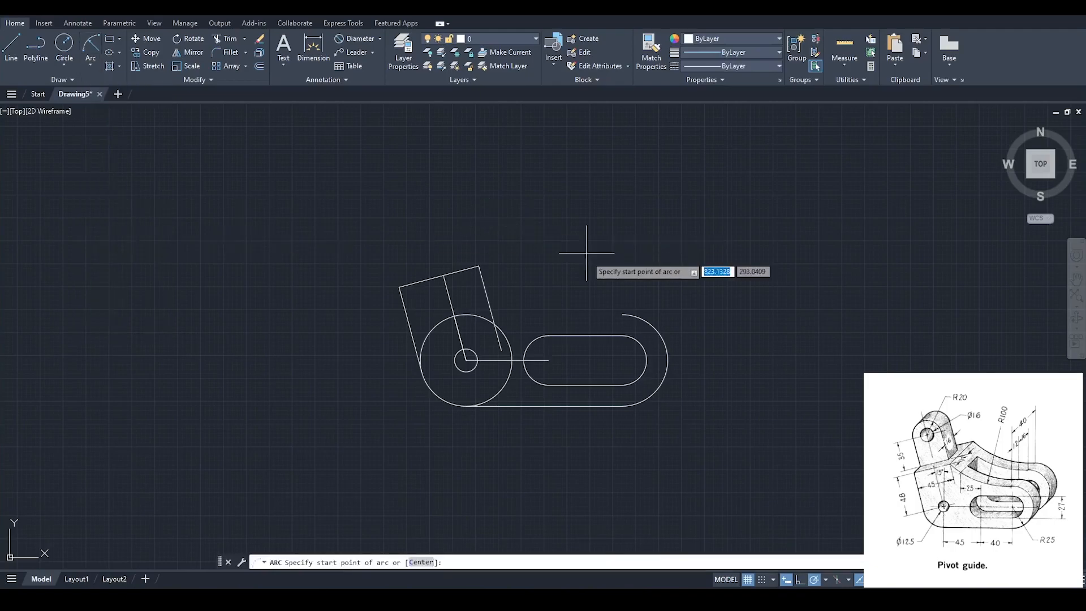
{"action": "left_click", "coordinate": [622, 315]}
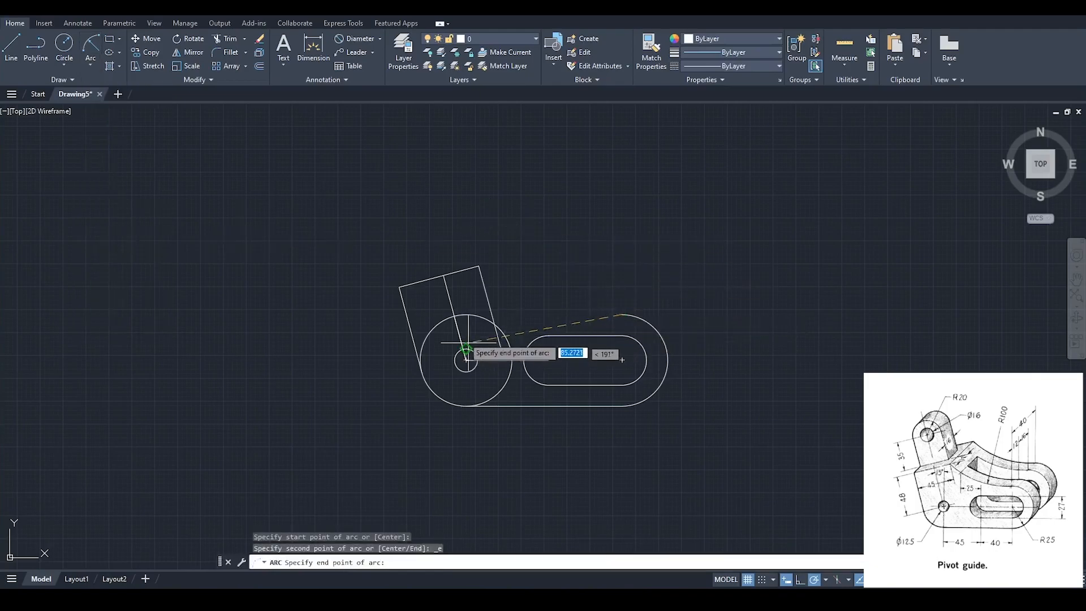
{"action": "left_click", "coordinate": [489, 304]}
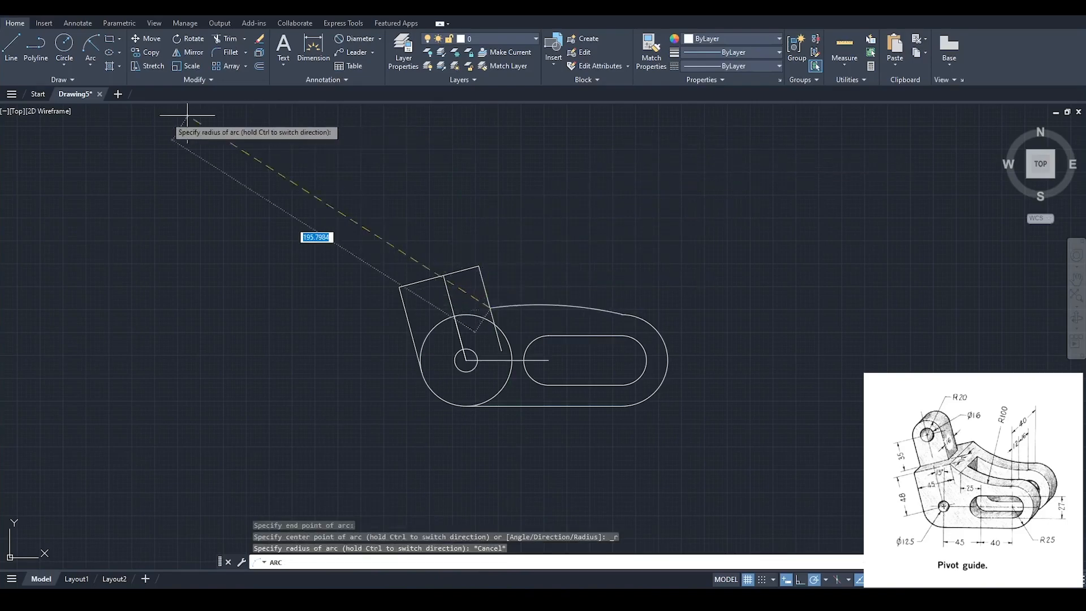
{"action": "key", "text": "Escape"}
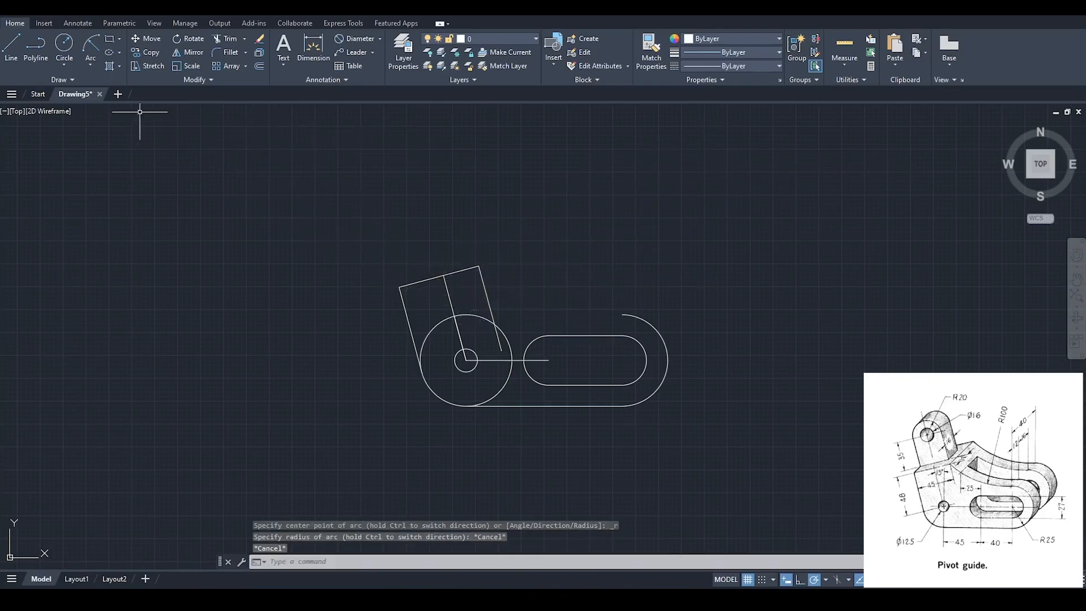
{"action": "left_click", "coordinate": [91, 64]}
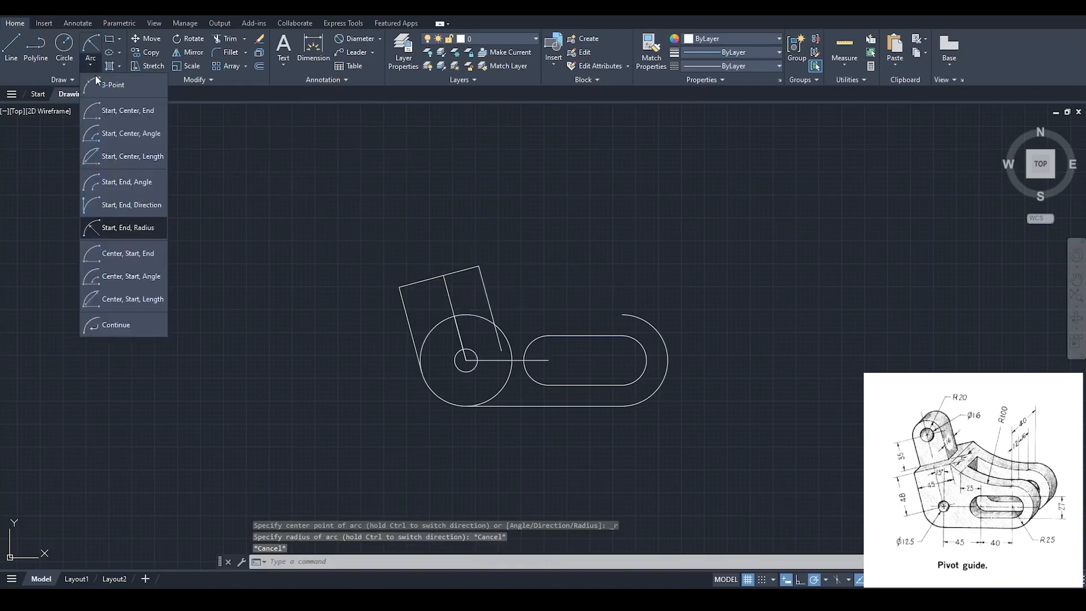
{"action": "left_click", "coordinate": [138, 232]}
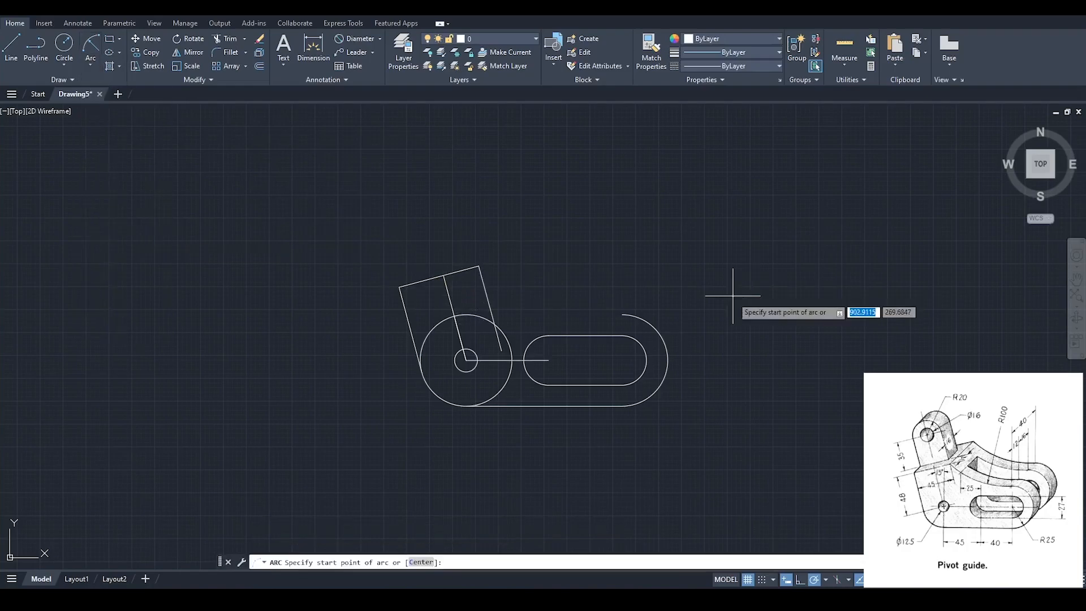
{"action": "left_click", "coordinate": [622, 315]}
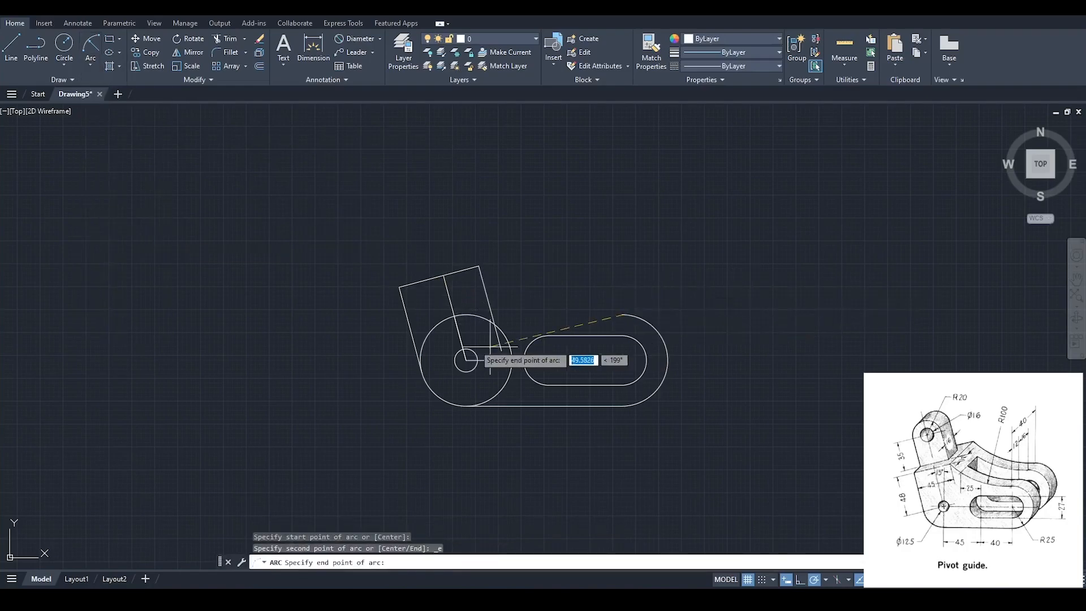
{"action": "left_click", "coordinate": [485, 264]}
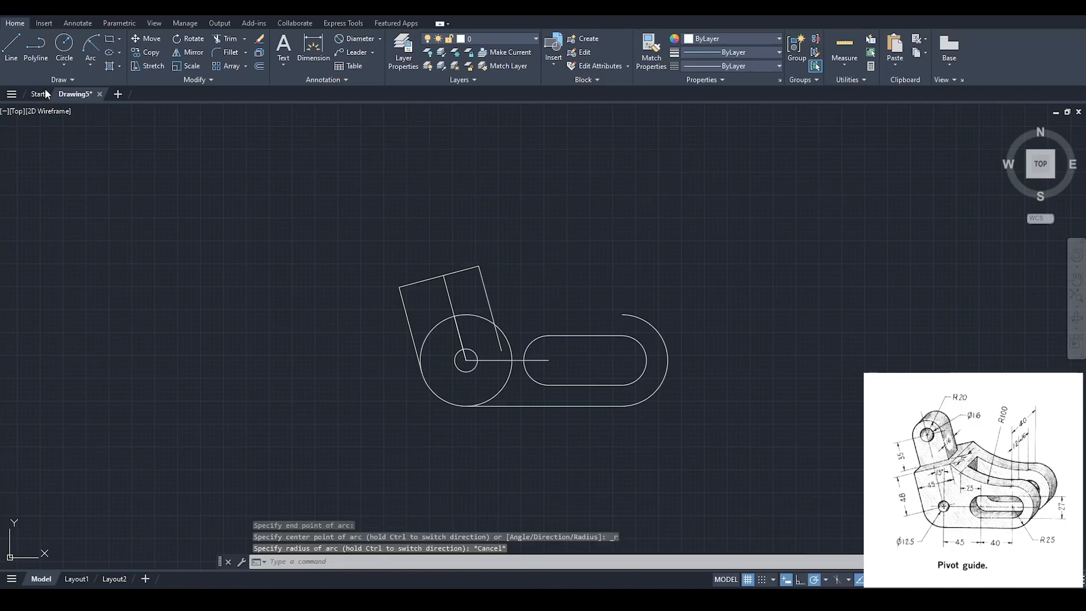
Step: Draw a start-end-radius arc of radius 100 from the right end of the sloped top edge to the upper end of the radius 25 arc
{"action": "left_click", "coordinate": [89, 64]}
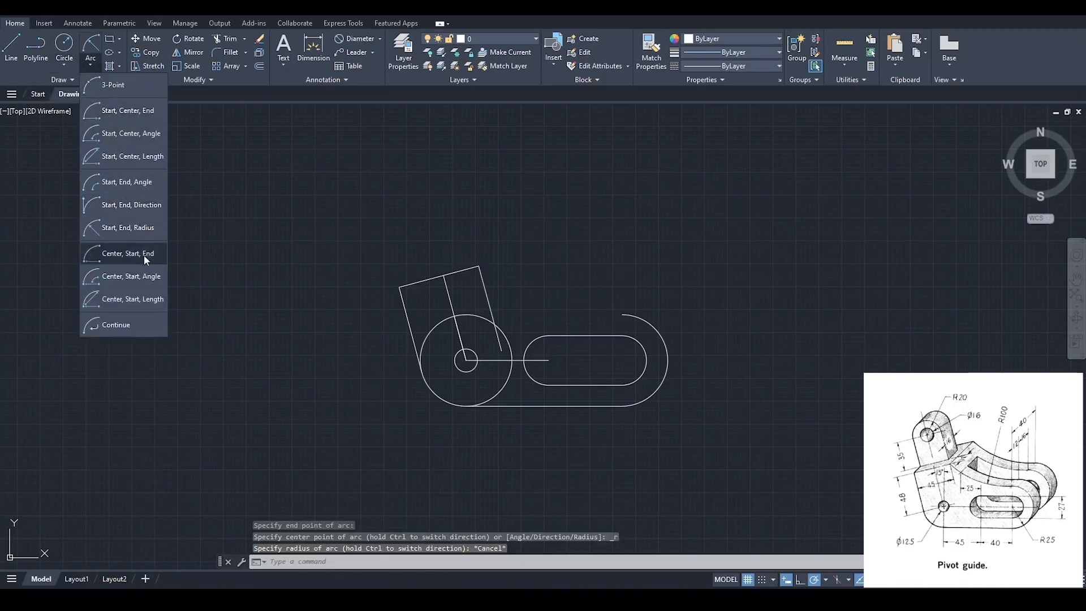
{"action": "left_click", "coordinate": [134, 230]}
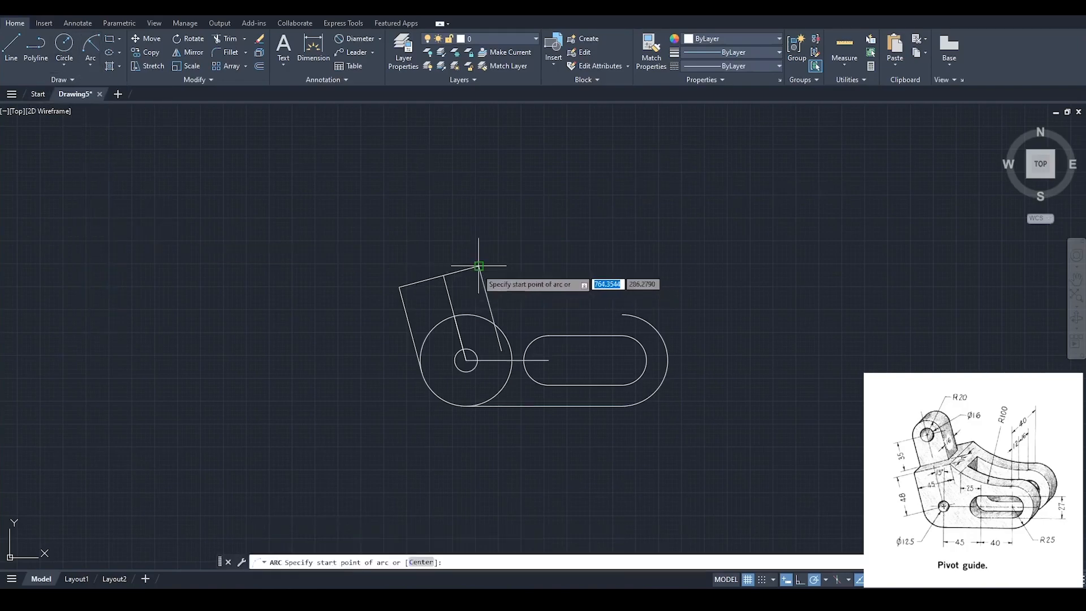
{"action": "left_click", "coordinate": [478, 268]}
{"action": "left_click", "coordinate": [622, 315]}
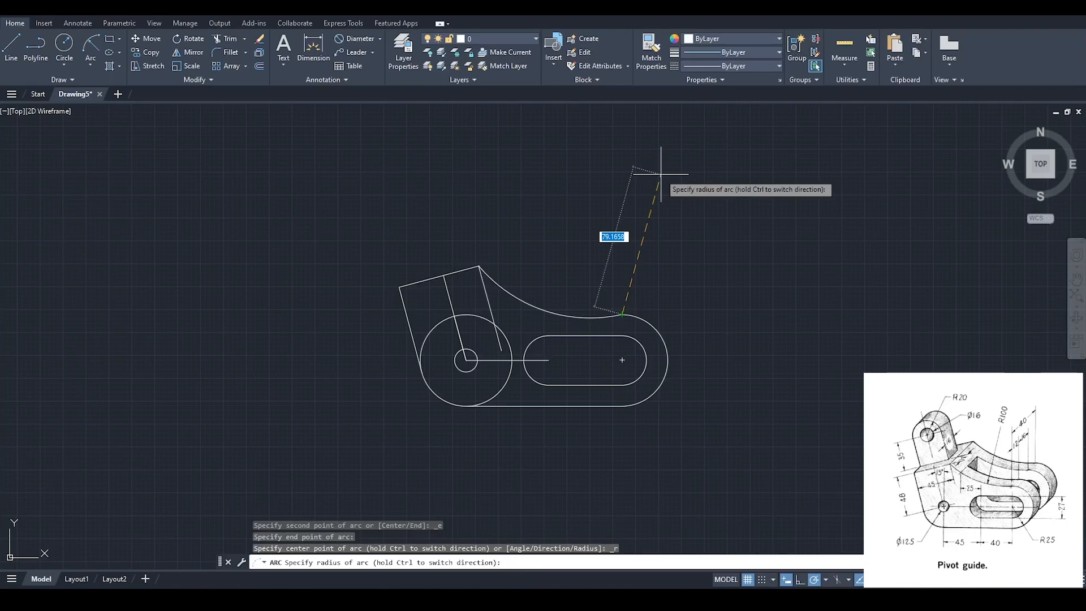
{"action": "type", "text": "100"}
{"action": "key", "text": "Return"}
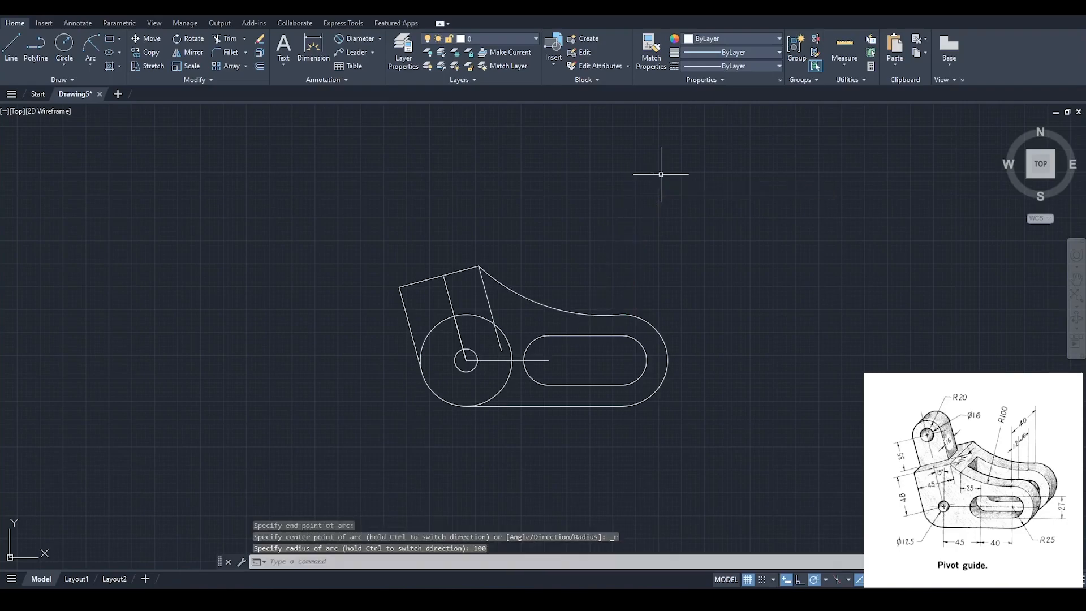
Step: Draw a 35-unit line from the left end of the sloped top edge, continuing the left inclined edge upward
{"action": "middle_click_drag", "start_coordinate": [455, 229], "coordinate": [463, 241]}
{"action": "left_click", "coordinate": [12, 45]}
{"action": "left_click", "coordinate": [407, 298]}
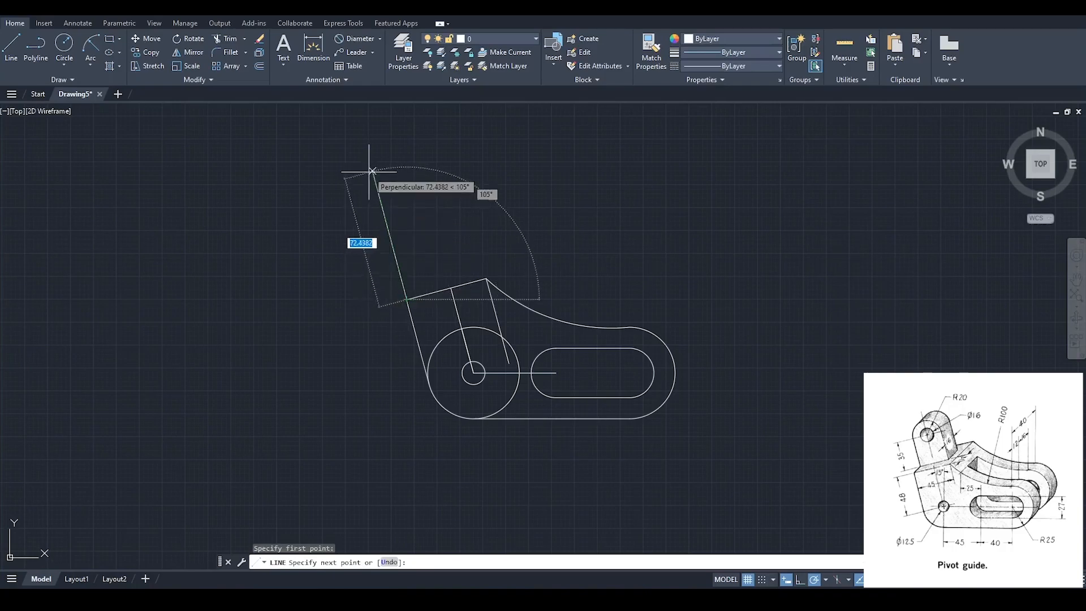
{"action": "type", "text": "35"}
{"action": "key", "text": "Return"}
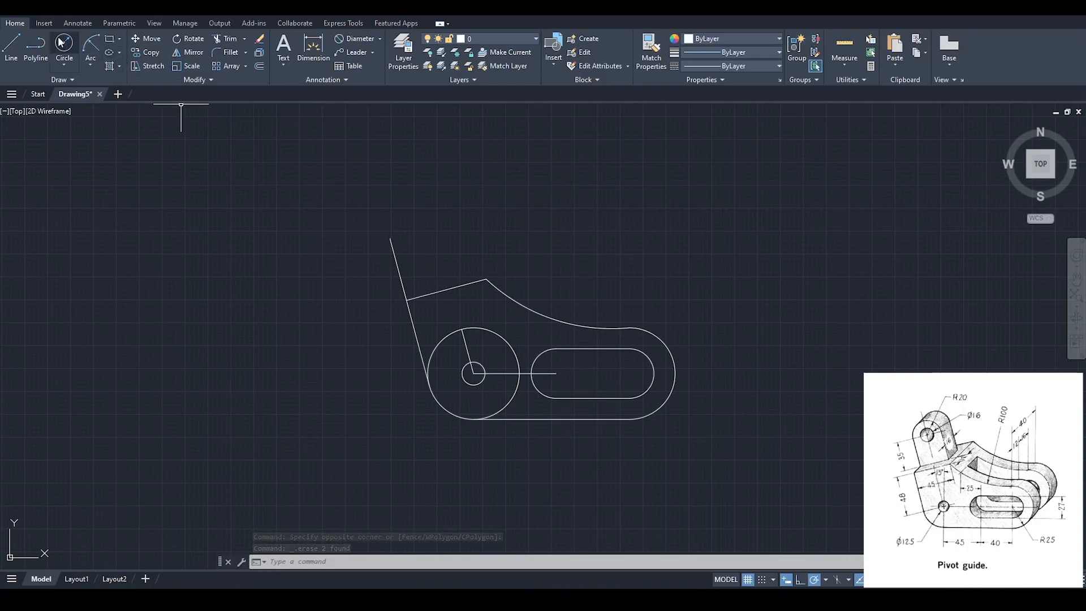
Step: Offset the 35-unit line 20 units to the right, and offset the resulting line another 20 units to the right
{"action": "left_click", "coordinate": [259, 66]}
{"action": "type", "text": "20"}
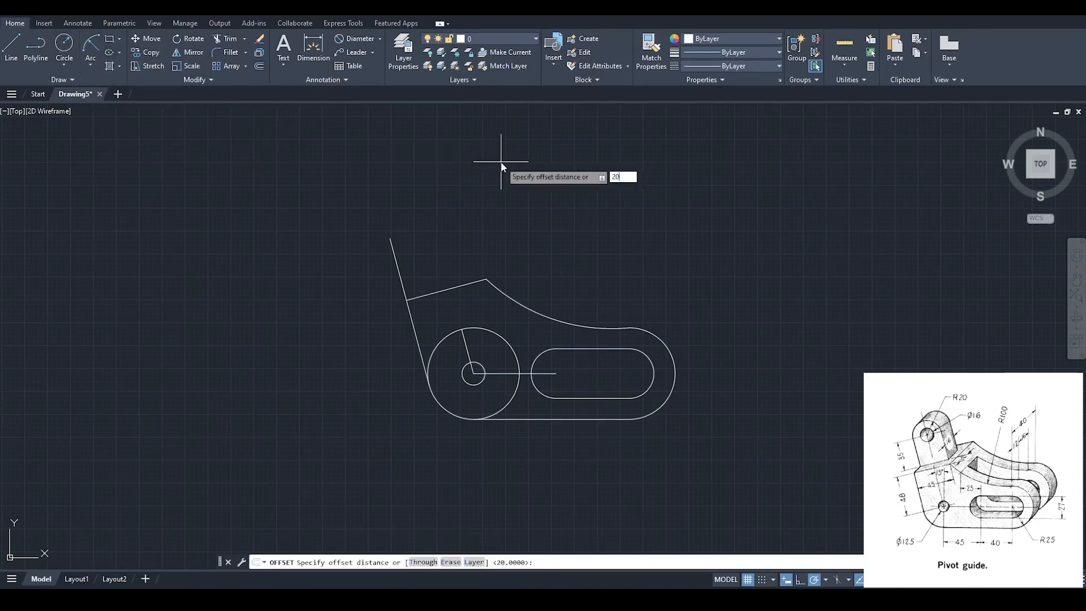
{"action": "key", "text": "Return"}
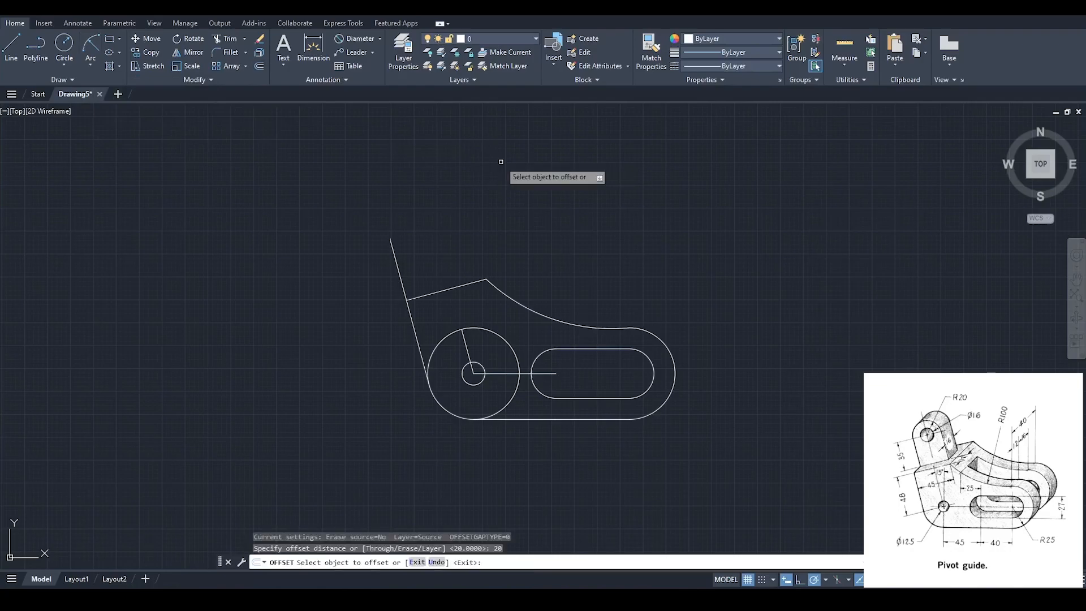
{"action": "left_click", "coordinate": [396, 263]}
{"action": "left_click", "coordinate": [429, 248]}
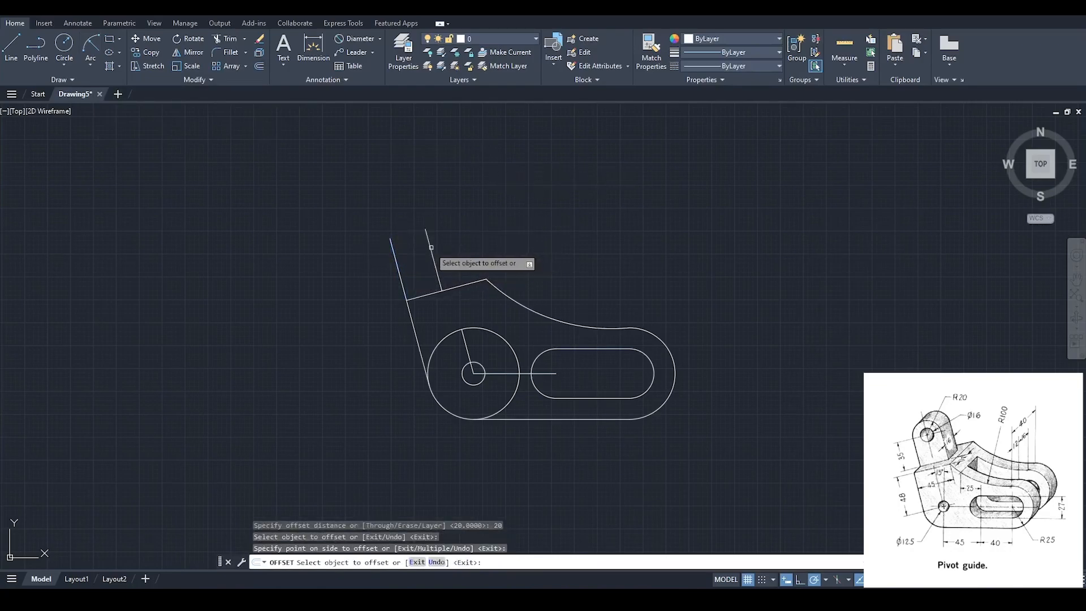
{"action": "left_click", "coordinate": [430, 248]}
{"action": "left_click", "coordinate": [451, 235]}
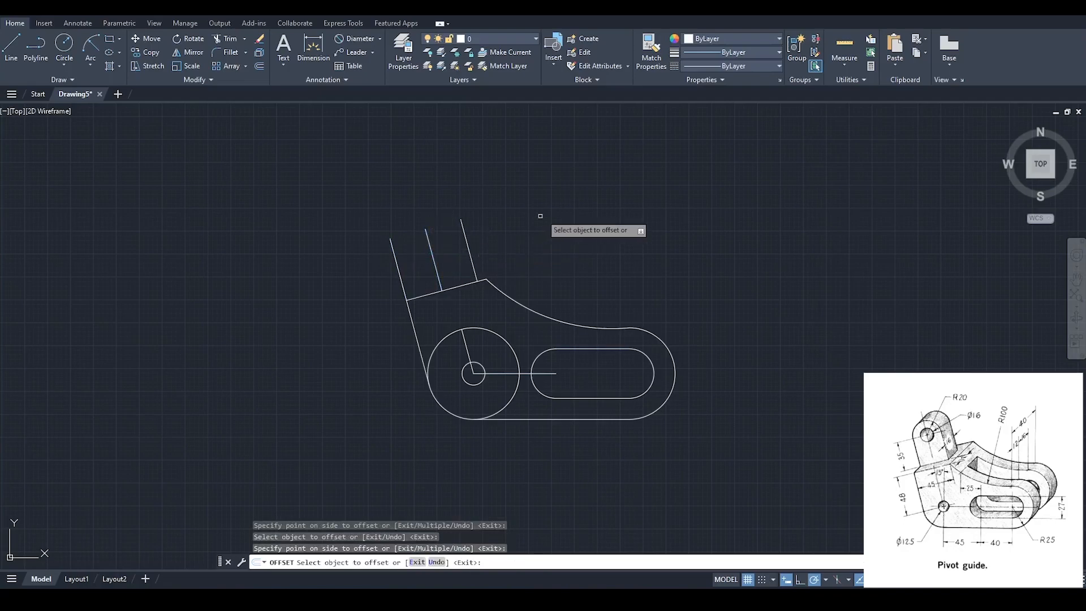
{"action": "key", "text": "Escape"}
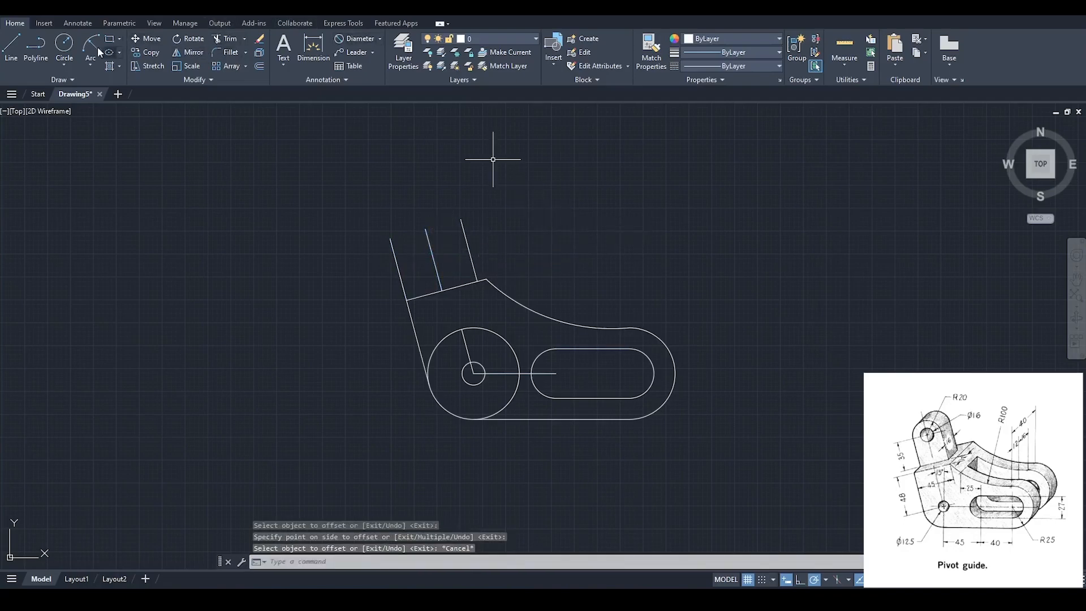
Step: Draw a radius 20 circle centred on the upper end of the middle 35-unit line
{"action": "left_click", "coordinate": [64, 44]}
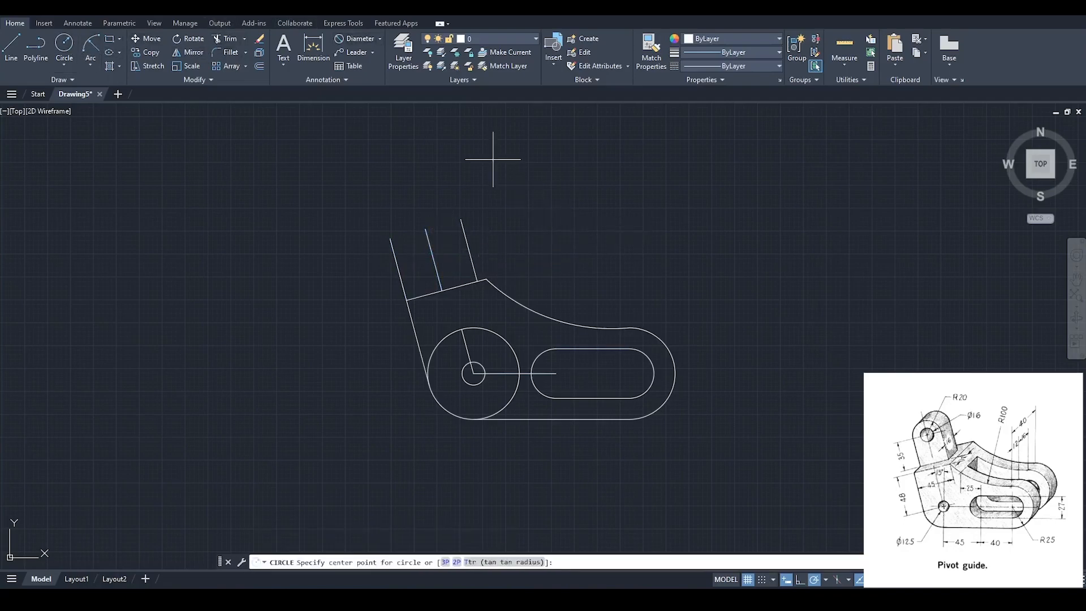
{"action": "left_click", "coordinate": [425, 228]}
{"action": "type", "text": "20"}
{"action": "key", "text": "Return"}
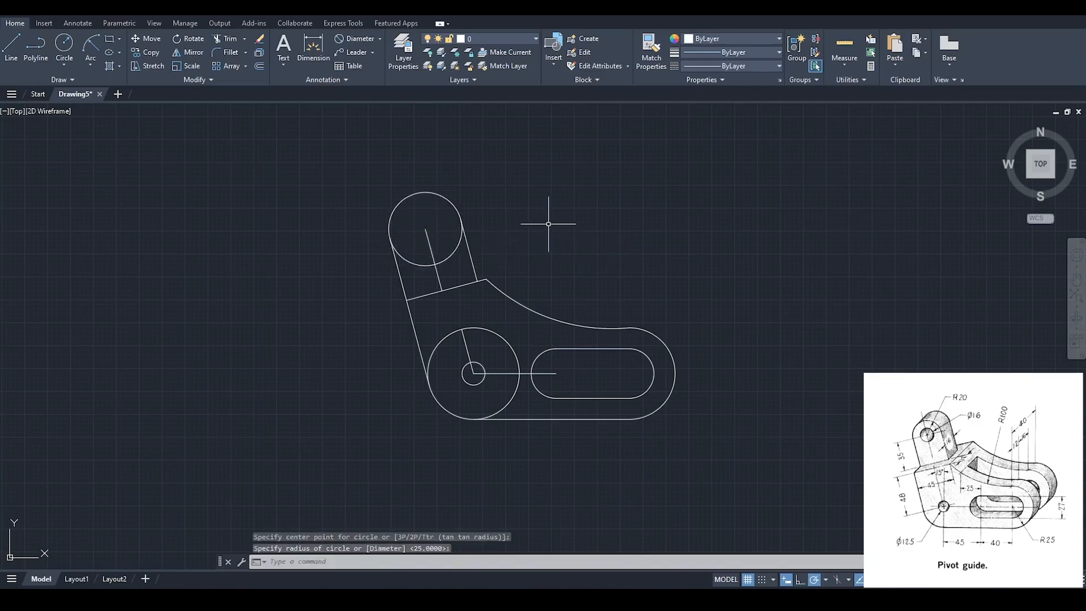
Step: Draw a 16-unit diameter circle centred on the upper end of the arm's middle line
{"action": "left_click", "coordinate": [63, 65]}
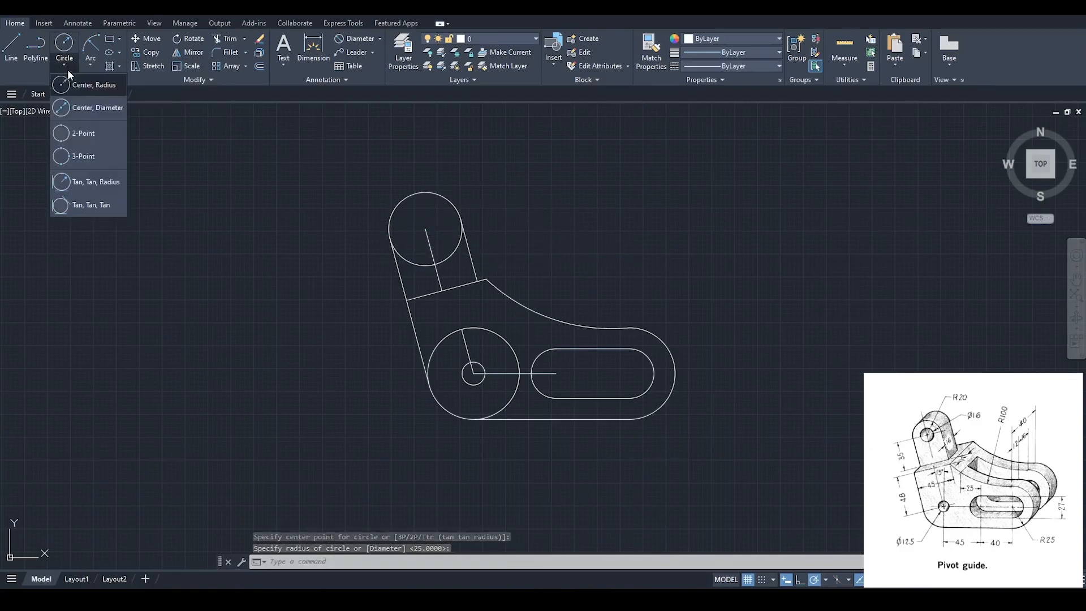
{"action": "left_click", "coordinate": [83, 109]}
{"action": "left_click", "coordinate": [426, 230]}
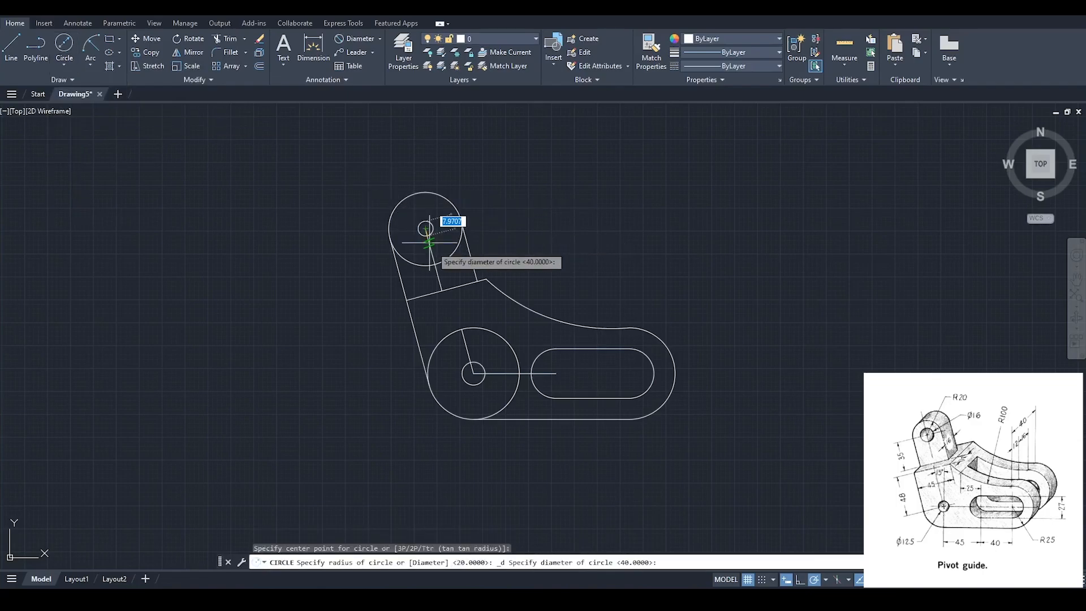
{"action": "key", "text": "Return"}
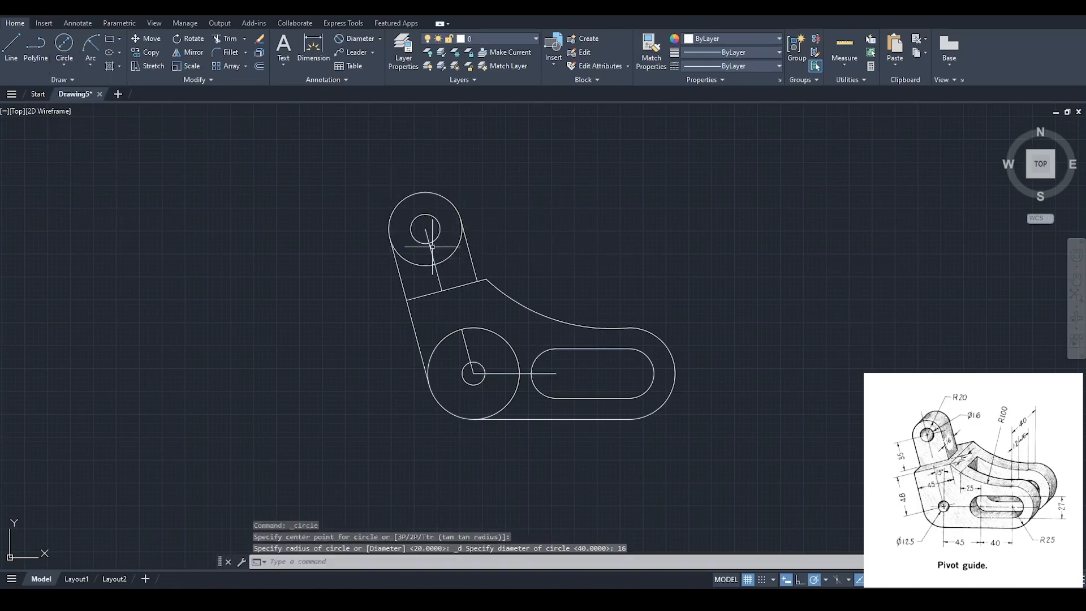
Step: Trim away the inner parts of the radius 20 and radius 25 circles along with the upper arm's middle line
{"action": "left_click", "coordinate": [229, 45]}
{"action": "left_click", "coordinate": [456, 247]}
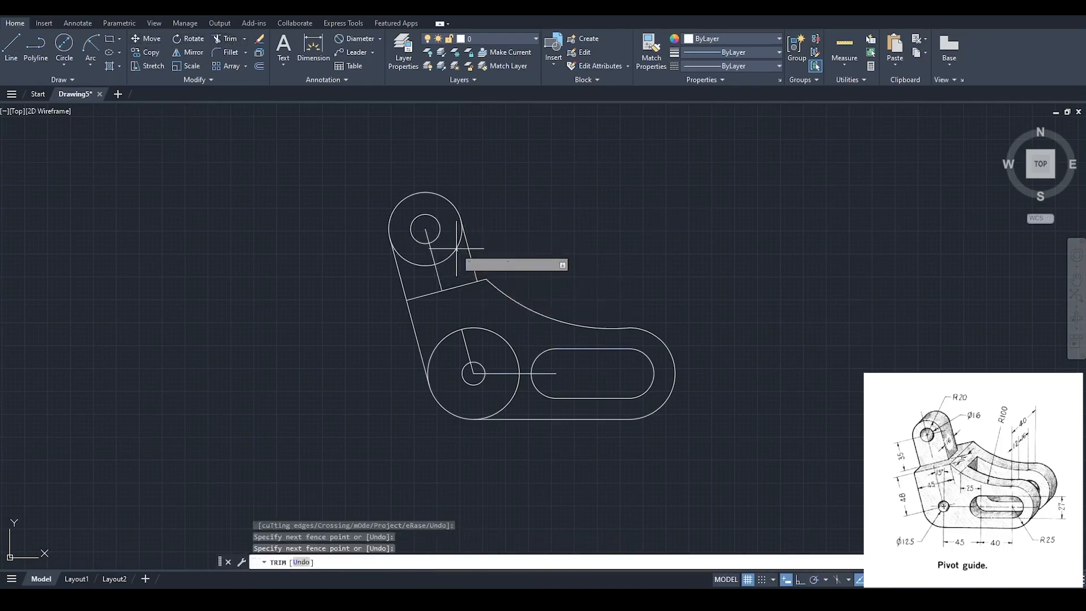
{"action": "left_click", "coordinate": [408, 259]}
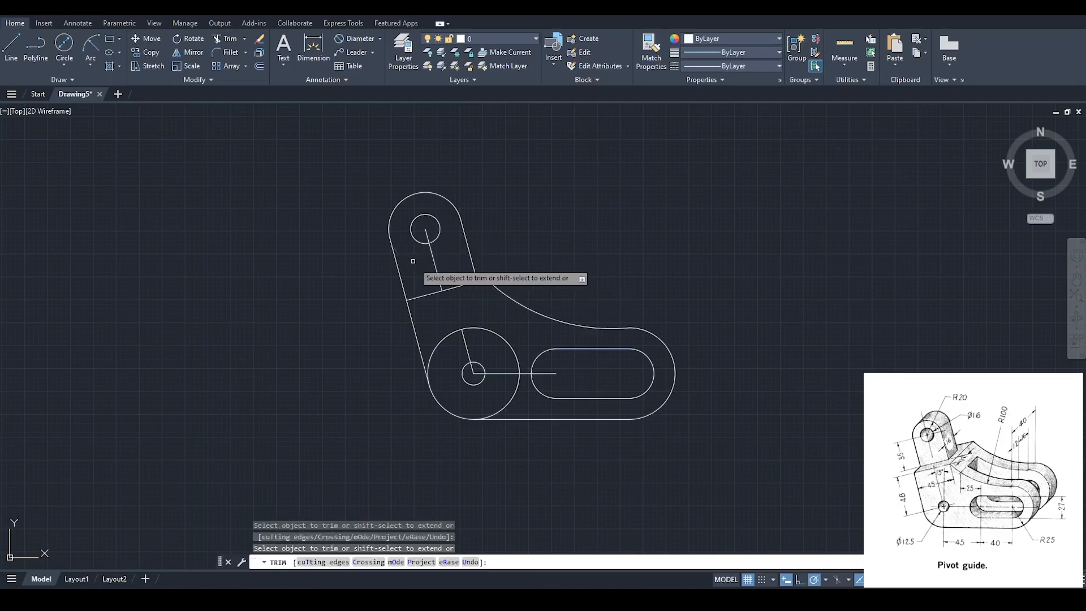
{"action": "left_click", "coordinate": [441, 279]}
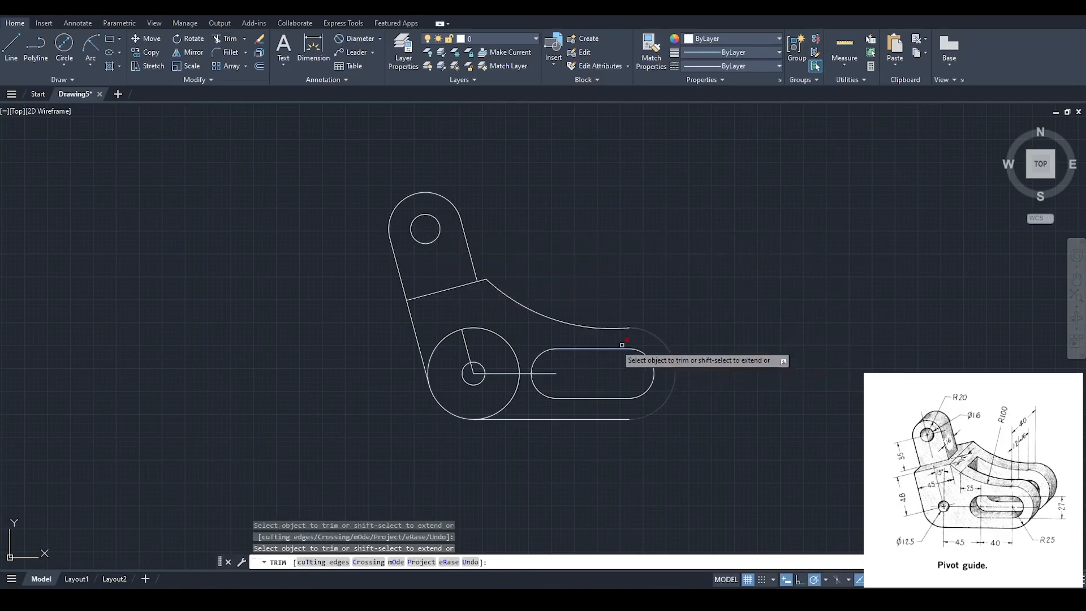
{"action": "left_click", "coordinate": [437, 349]}
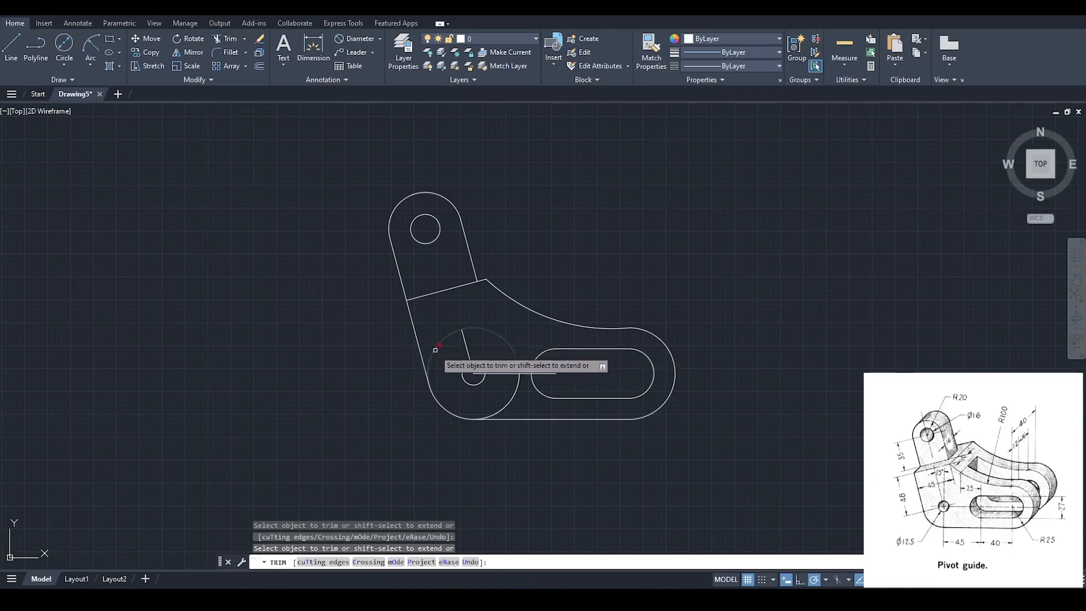
{"action": "left_click", "coordinate": [509, 400]}
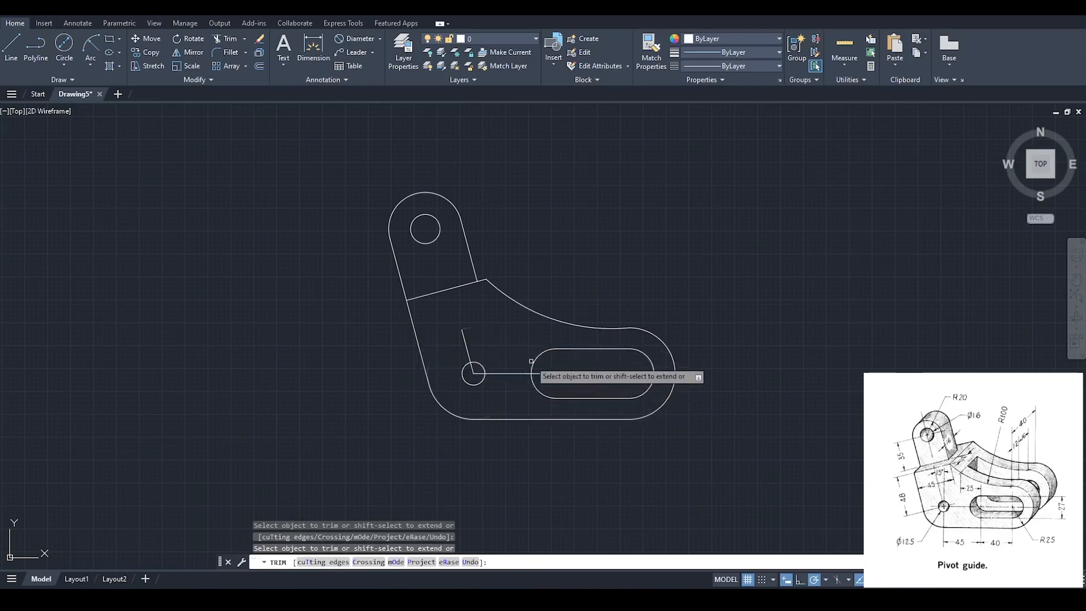
{"action": "key", "text": "Escape"}
Step: Delete the horizontal and inclined construction lines that start at the lower hole's centre
{"action": "left_click", "coordinate": [500, 373]}
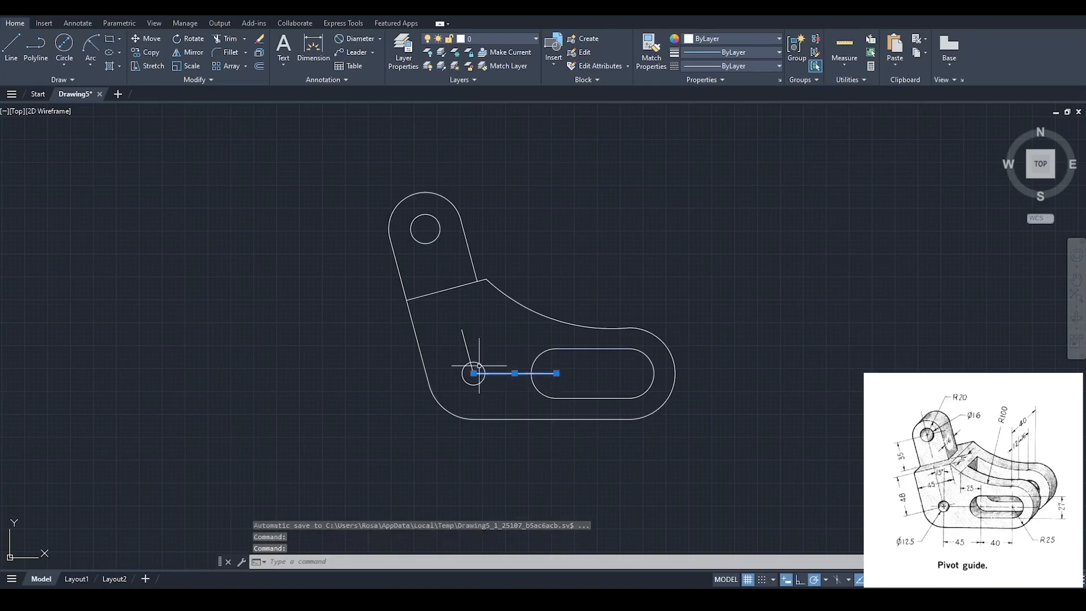
{"action": "left_click", "coordinate": [465, 344]}
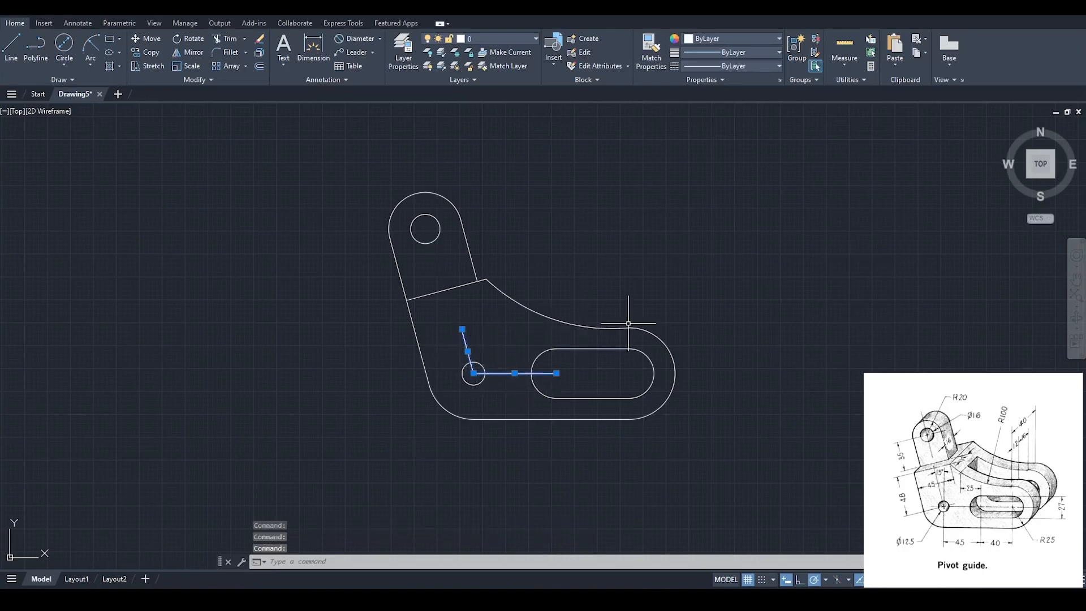
{"action": "key", "text": "Delete"}
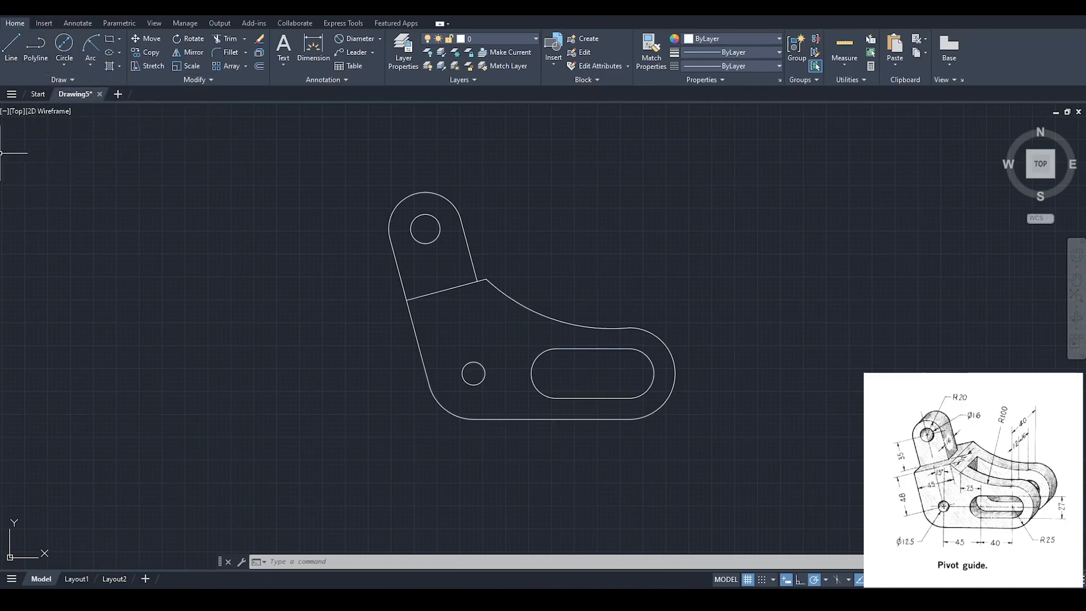
Step: Draw a 25-unit horizontal line to the left from the centre of the slot's left arc
{"action": "left_click", "coordinate": [11, 51]}
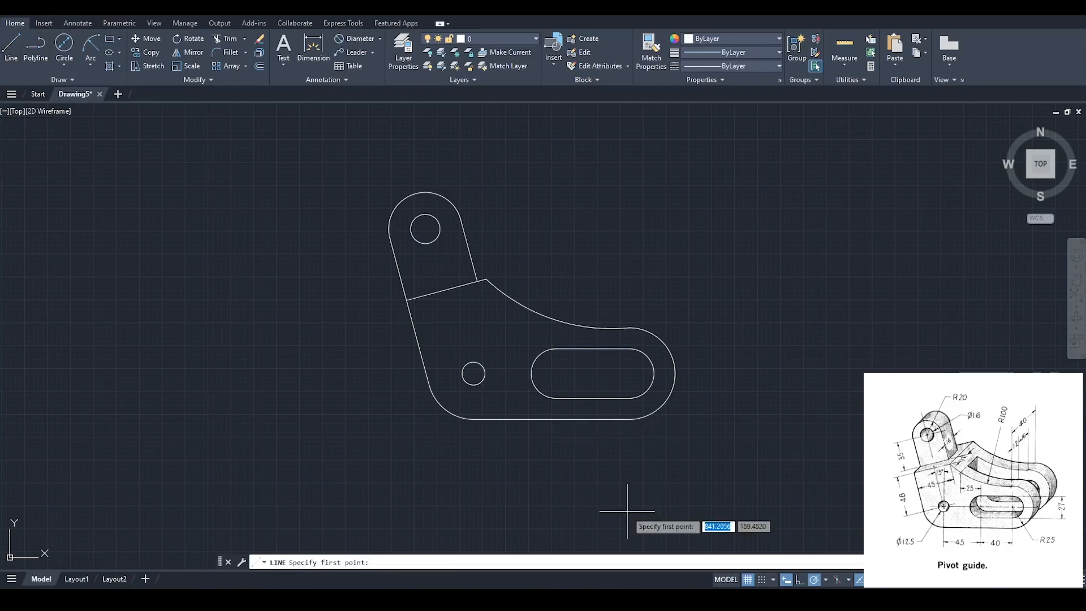
{"action": "left_click", "coordinate": [556, 373]}
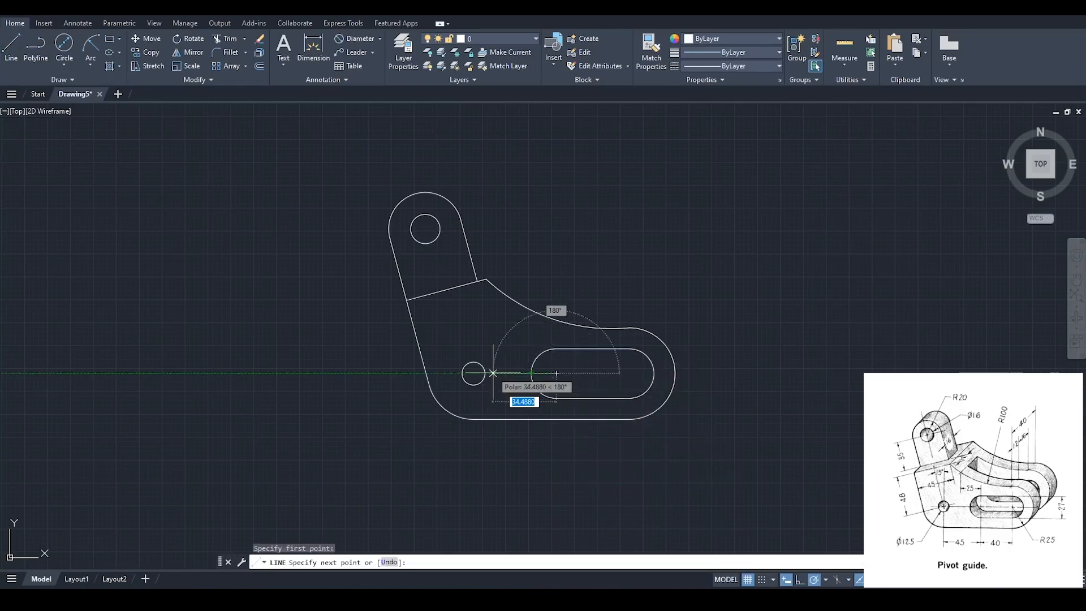
{"action": "type", "text": "25"}
{"action": "key", "text": "Return"}
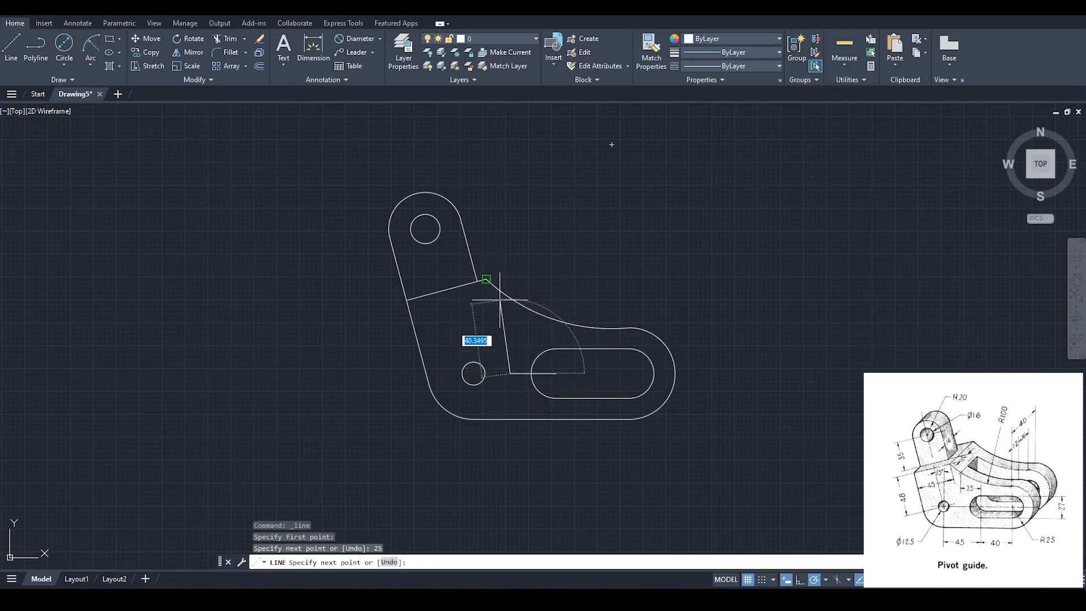
{"action": "key", "text": "Escape"}
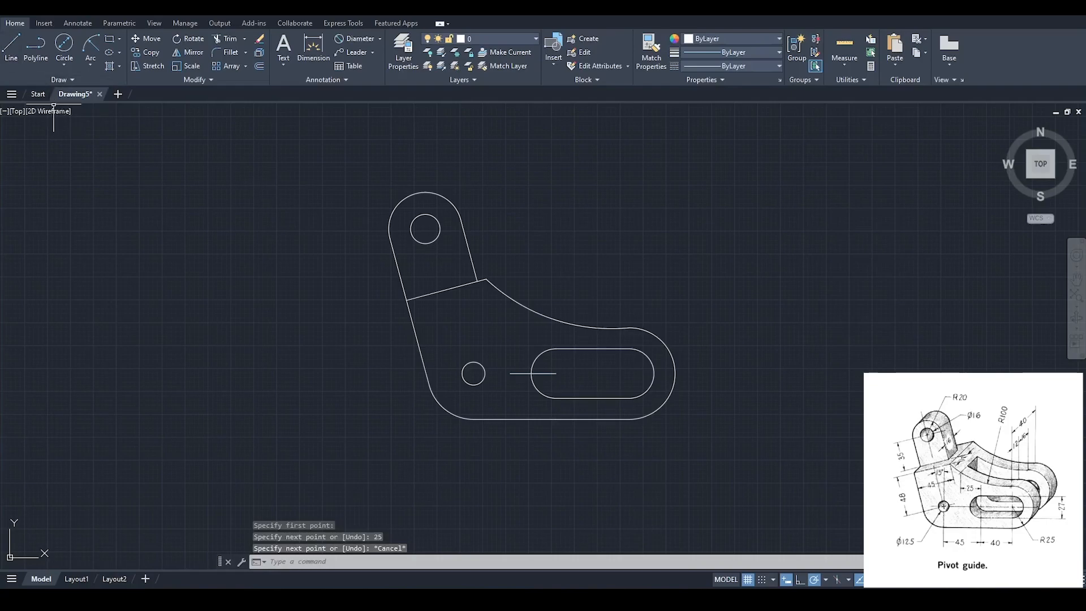
Step: Draw a vertical construction line through the left end of the 25-unit line
{"action": "left_click", "coordinate": [44, 81]}
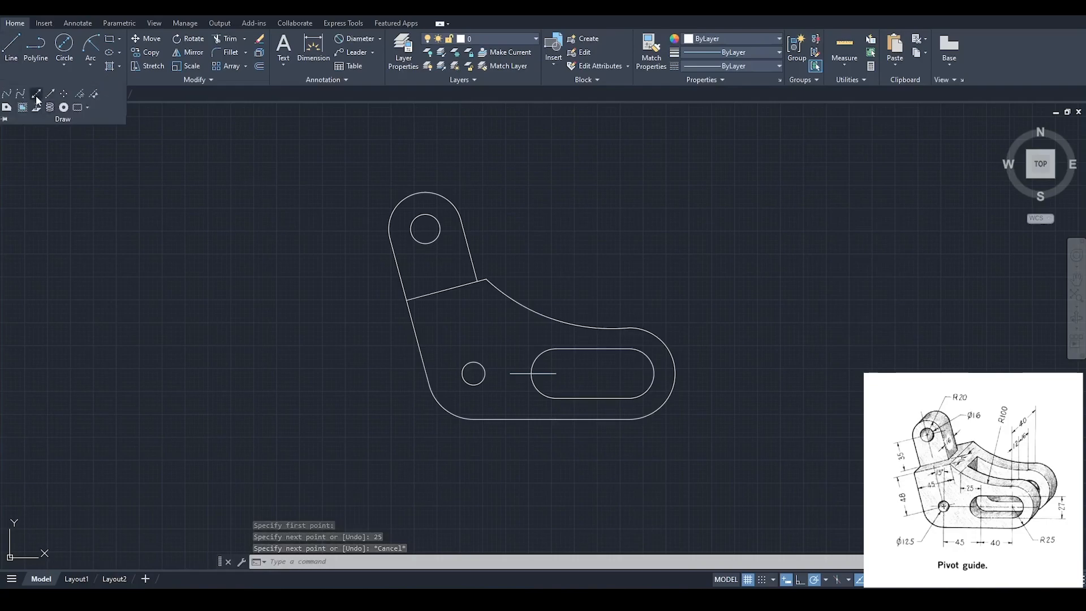
{"action": "left_click", "coordinate": [34, 93]}
{"action": "left_click", "coordinate": [510, 373]}
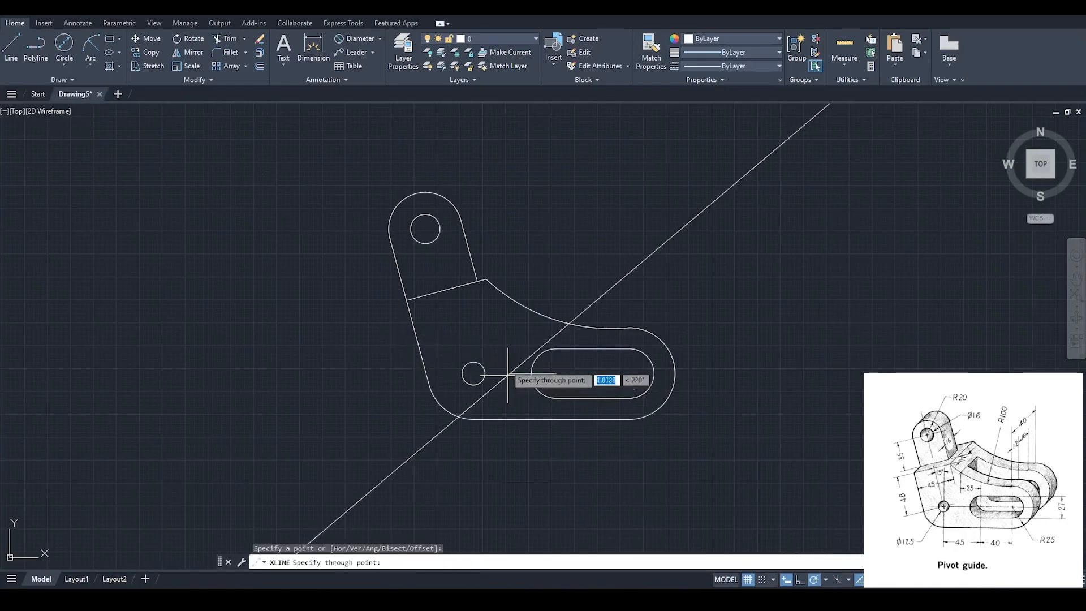
{"action": "key", "text": "Escape"}
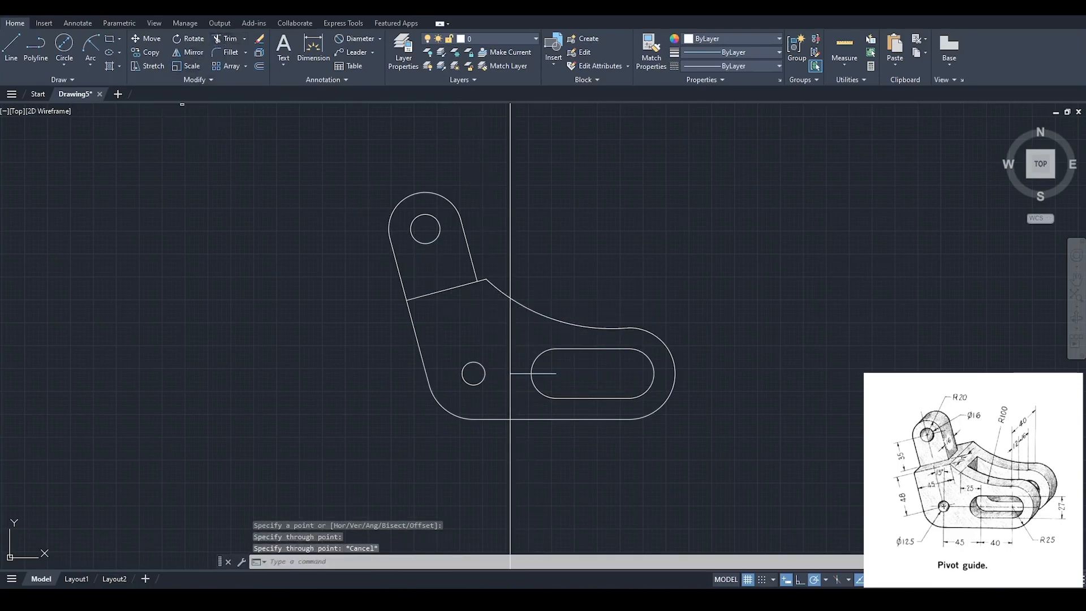
Step: Trim the vertical construction line above the R100 arc and below the profile's bottom edge
{"action": "left_click", "coordinate": [226, 38]}
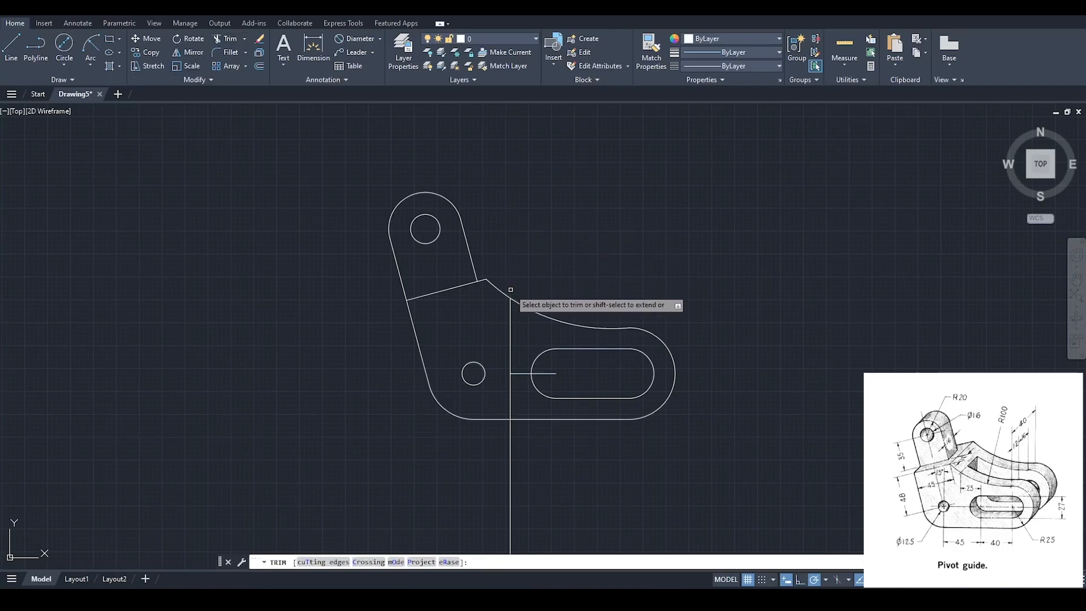
{"action": "left_click", "coordinate": [510, 289]}
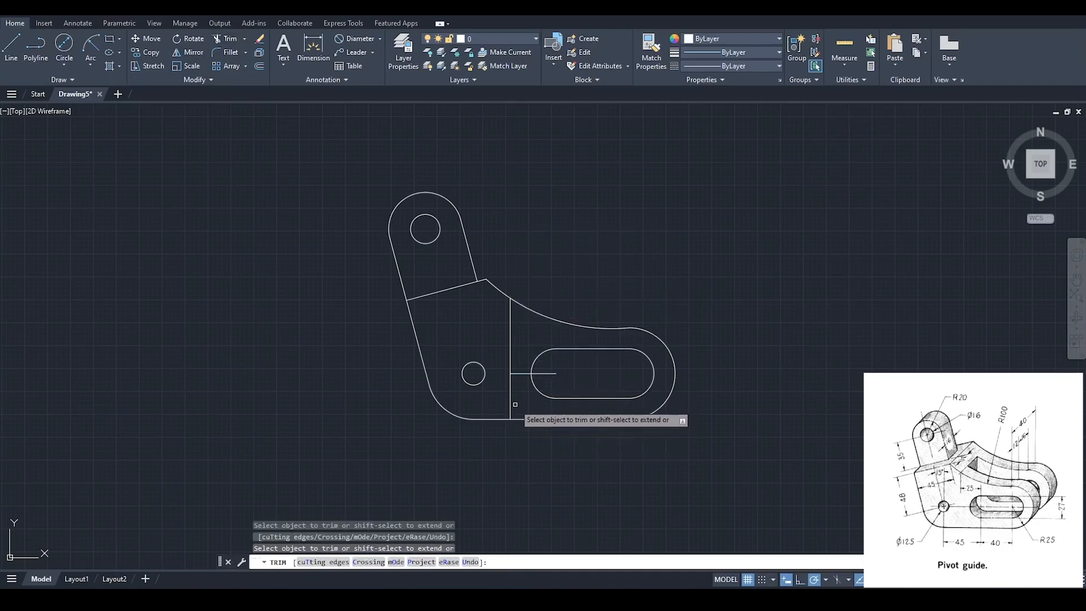
{"action": "key", "text": "Escape"}
Step: Delete the 25-unit horizontal helper line at the slot's left end
{"action": "left_click", "coordinate": [513, 375]}
{"action": "left_click", "coordinate": [522, 373]}
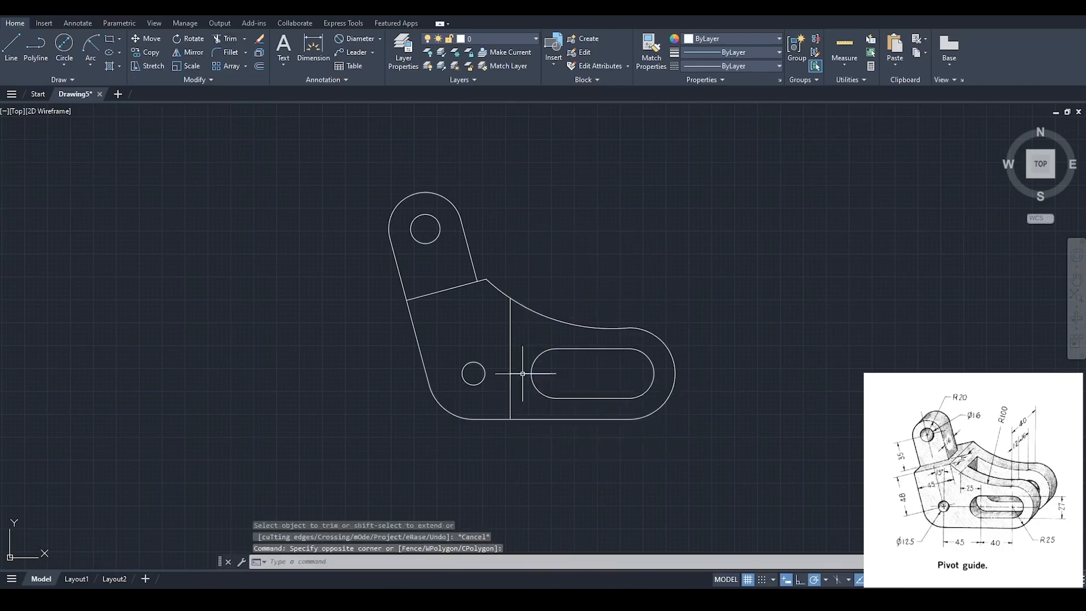
{"action": "left_click", "coordinate": [523, 373]}
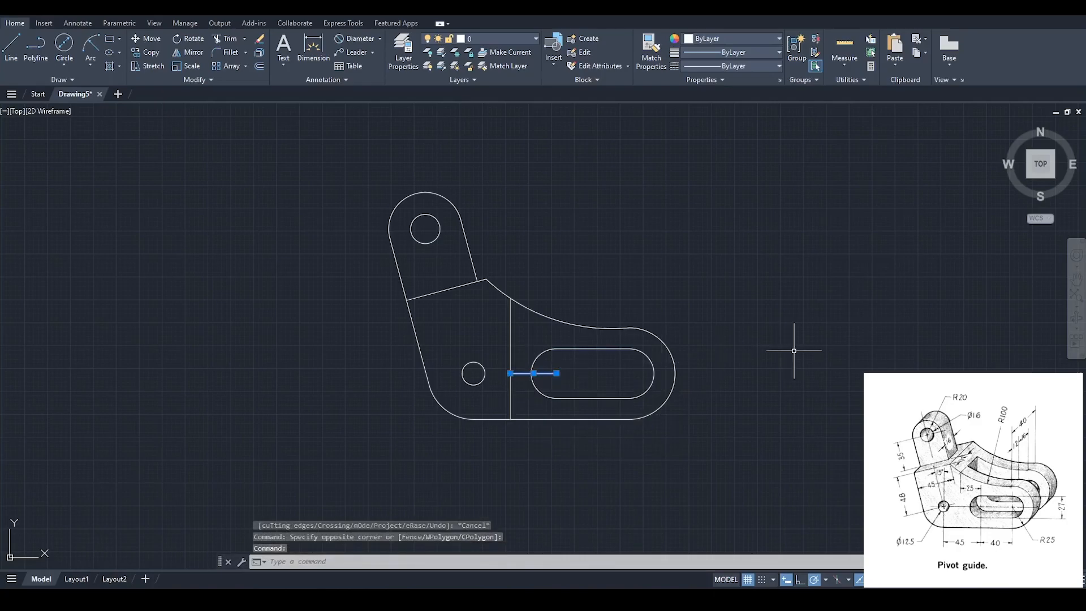
{"action": "key", "text": "Delete"}
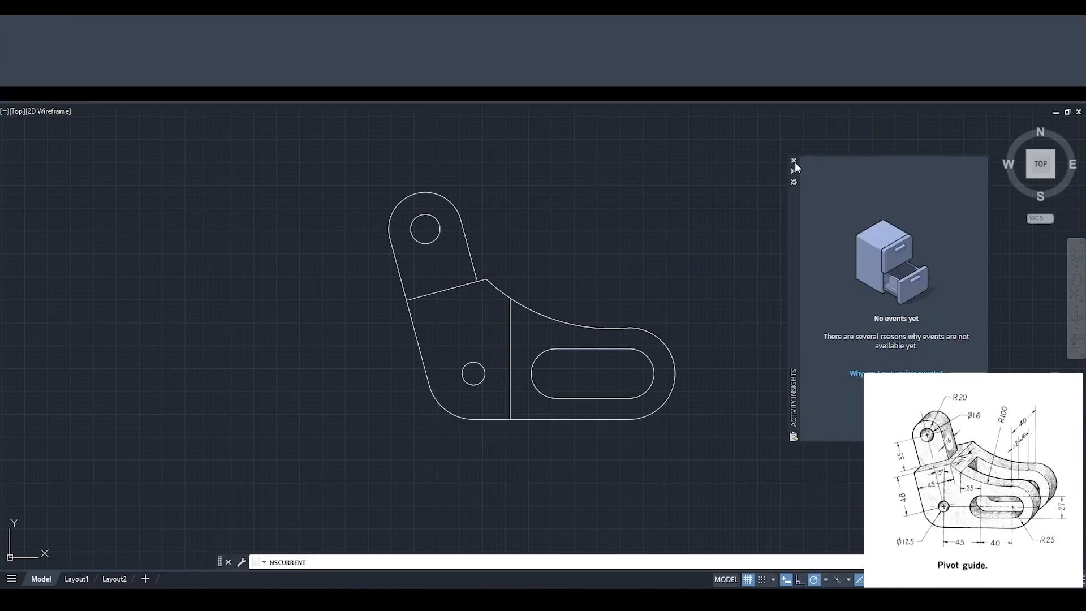
Step: Close the Activity Insights palette and set the viewport to the SE Isometric view
{"action": "left_click", "coordinate": [794, 160]}
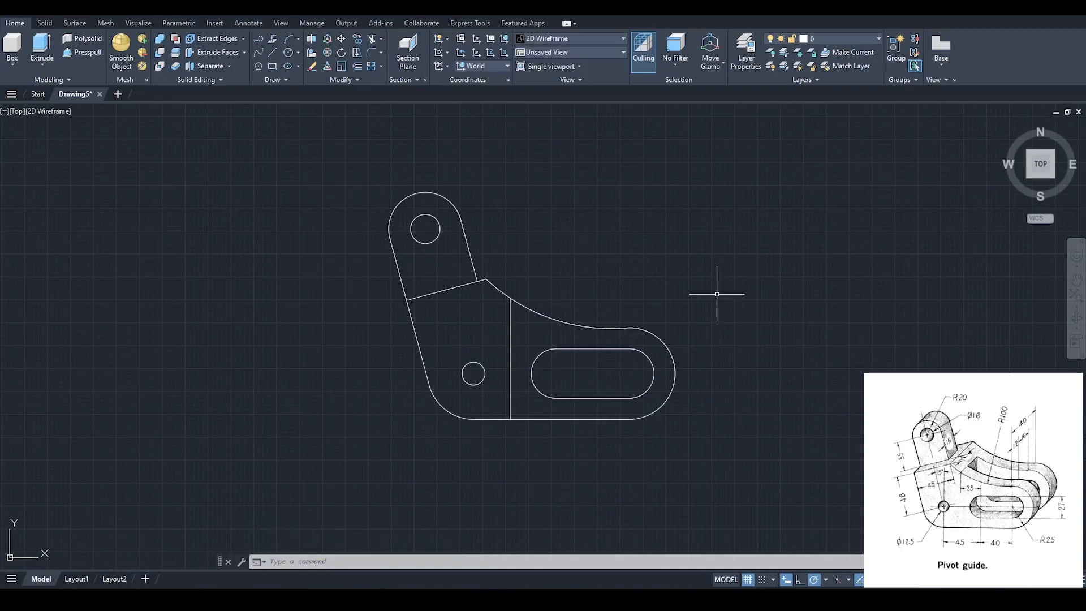
{"action": "mouse_move", "coordinate": [1034, 177]}
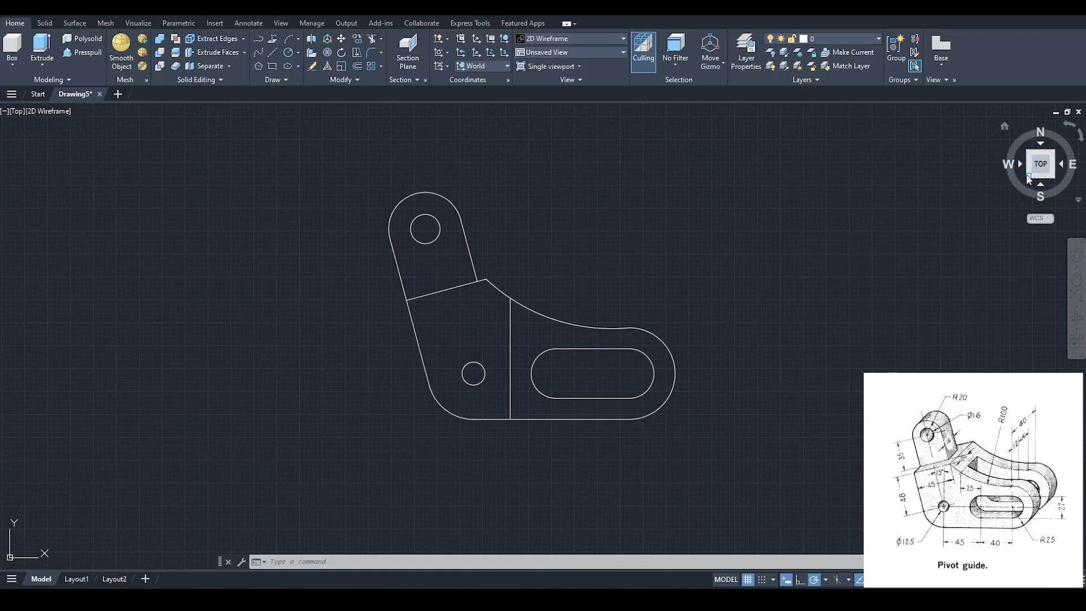
{"action": "left_click", "coordinate": [1028, 178]}
{"action": "left_click_drag", "start_coordinate": [884, 215], "coordinate": [264, 119]}
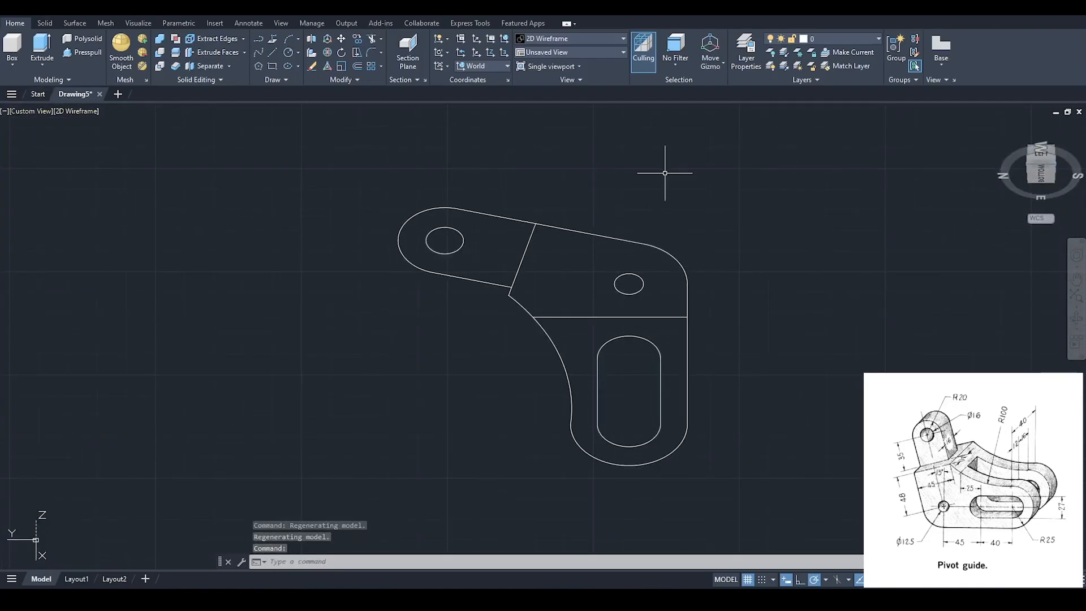
{"action": "left_click", "coordinate": [29, 112]}
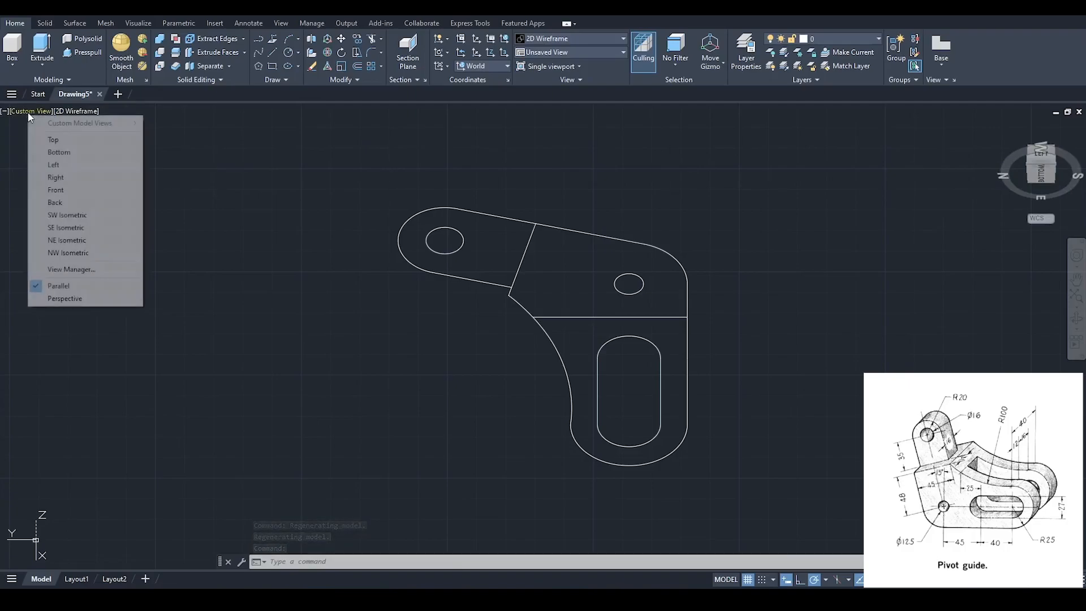
{"action": "left_click", "coordinate": [46, 139]}
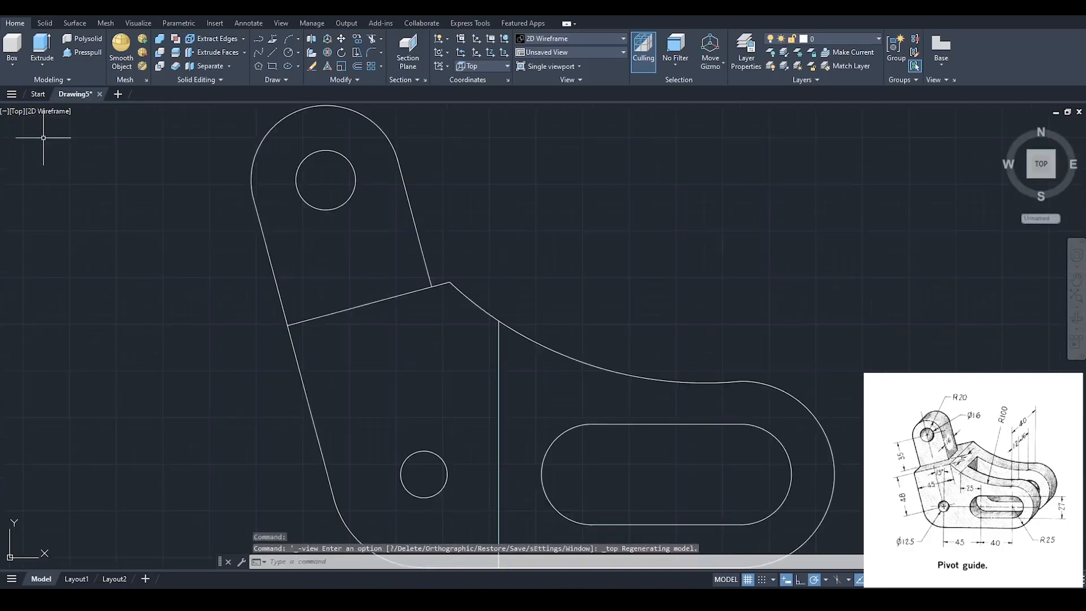
{"action": "scroll", "coordinate": [340, 261], "scroll_direction": "down", "scroll_amount": 2}
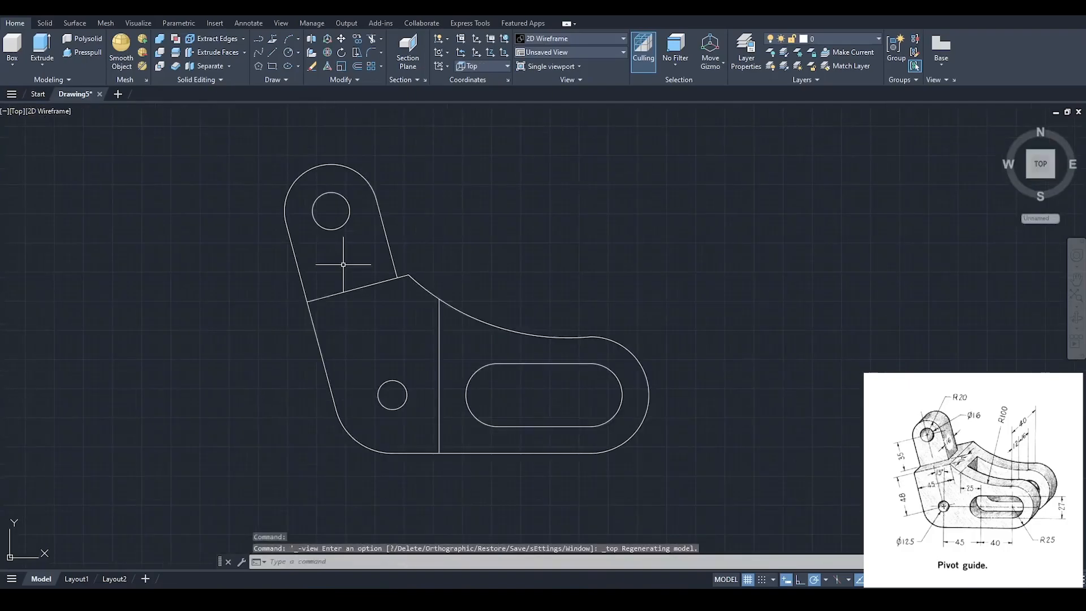
{"action": "left_click", "coordinate": [20, 113]}
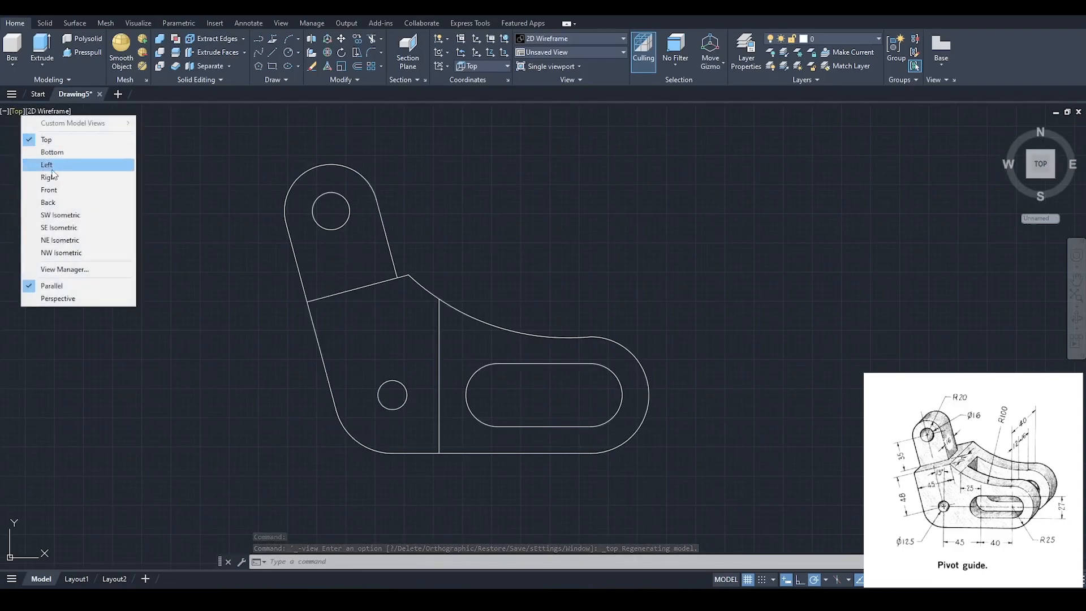
{"action": "left_click", "coordinate": [66, 229]}
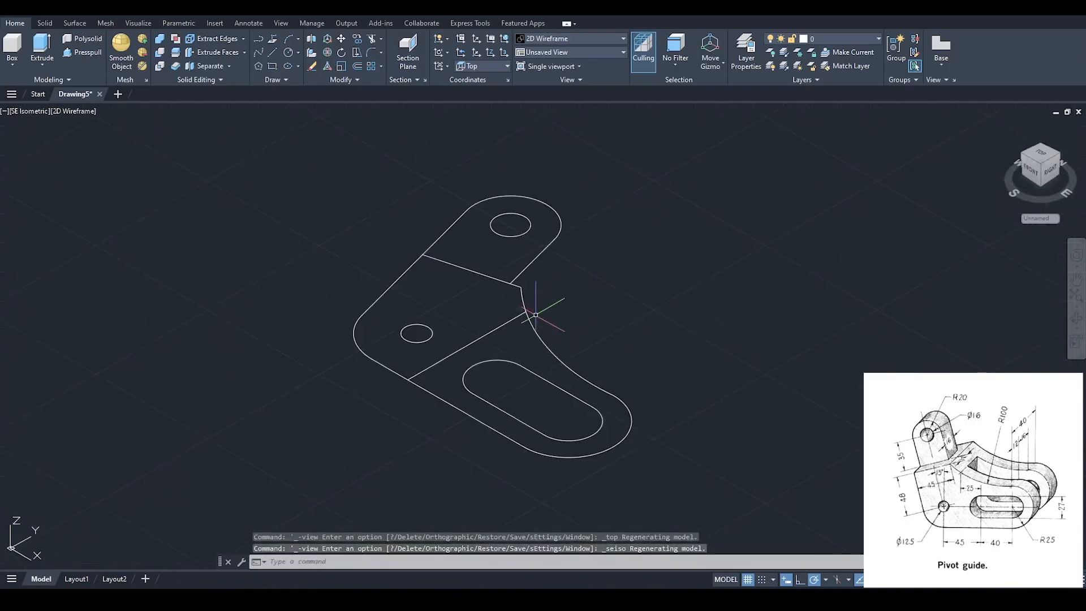
Step: Presspull the region around the slot, beyond the vertical dividing line, upward by 12 units
{"action": "left_click", "coordinate": [87, 53]}
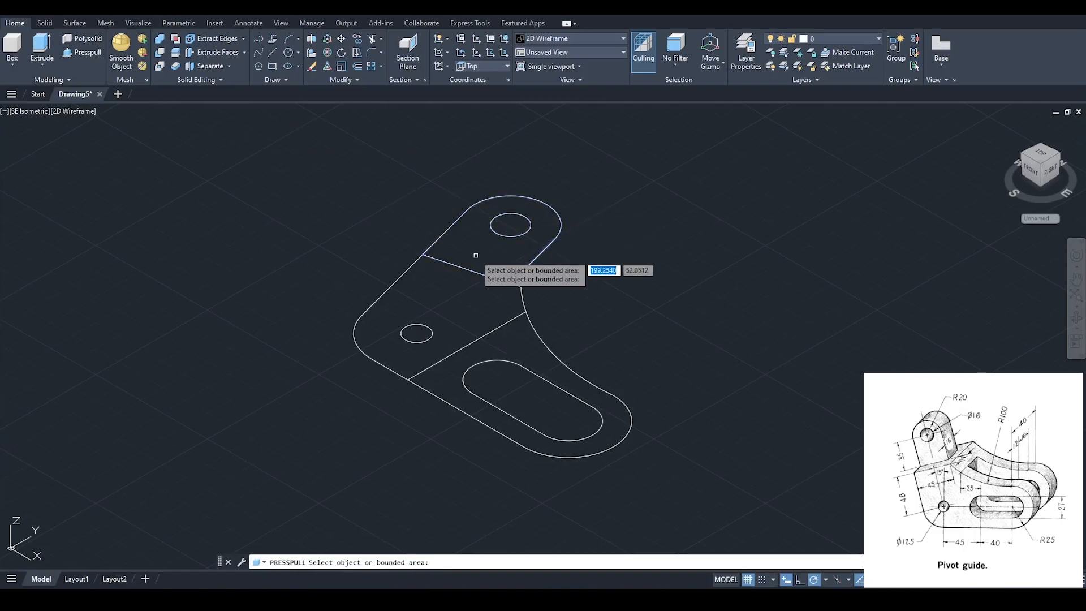
{"action": "left_click", "coordinate": [478, 407]}
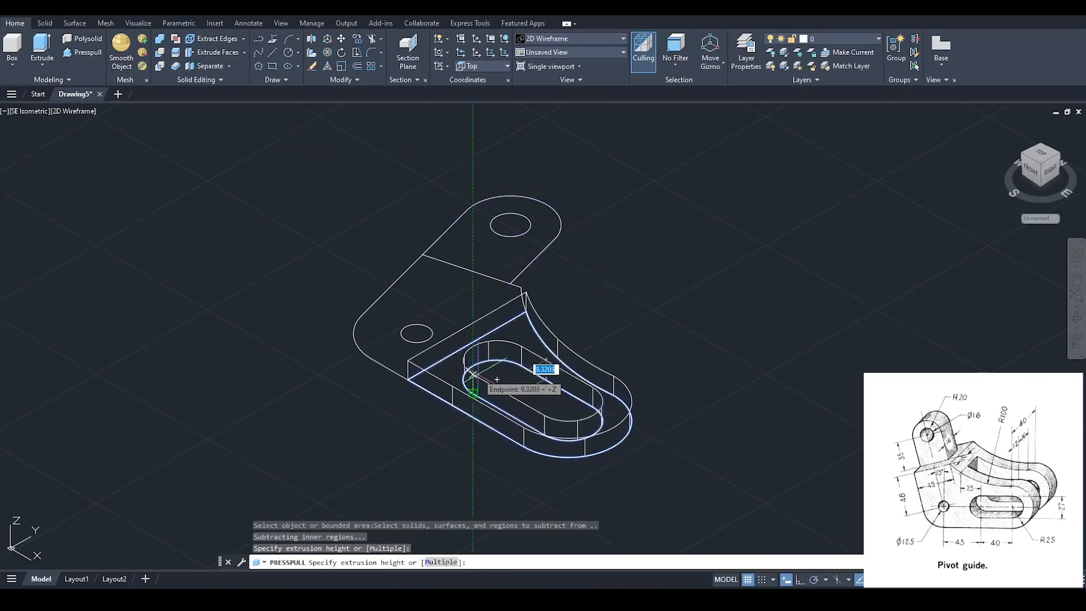
{"action": "type", "text": "12"}
{"action": "key", "text": "Return"}
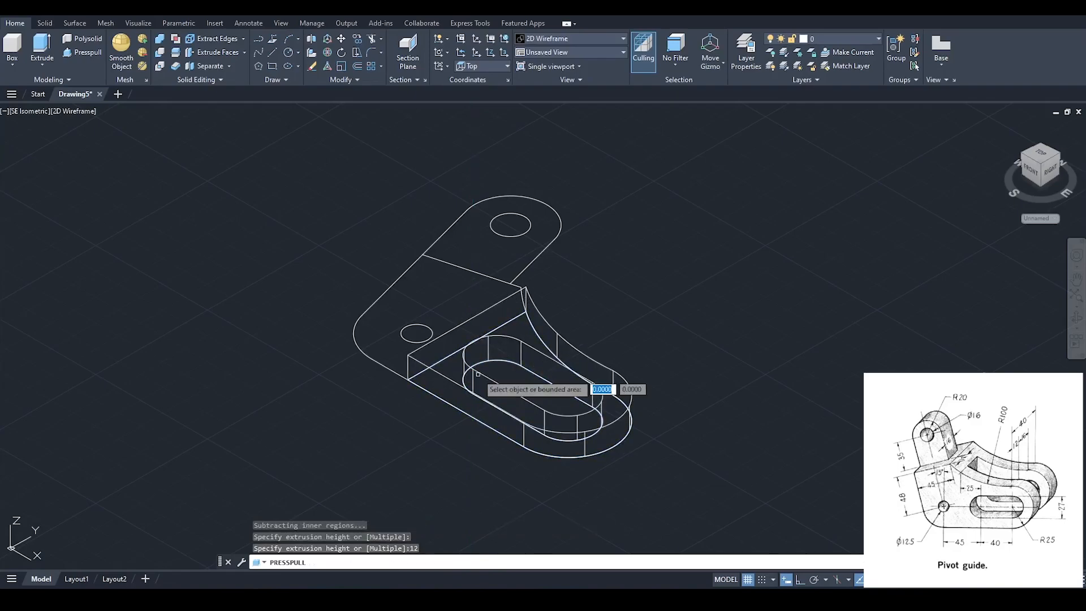
Step: Presspull the middle region around the small lower hole upward by 40 units
{"action": "left_click", "coordinate": [450, 299]}
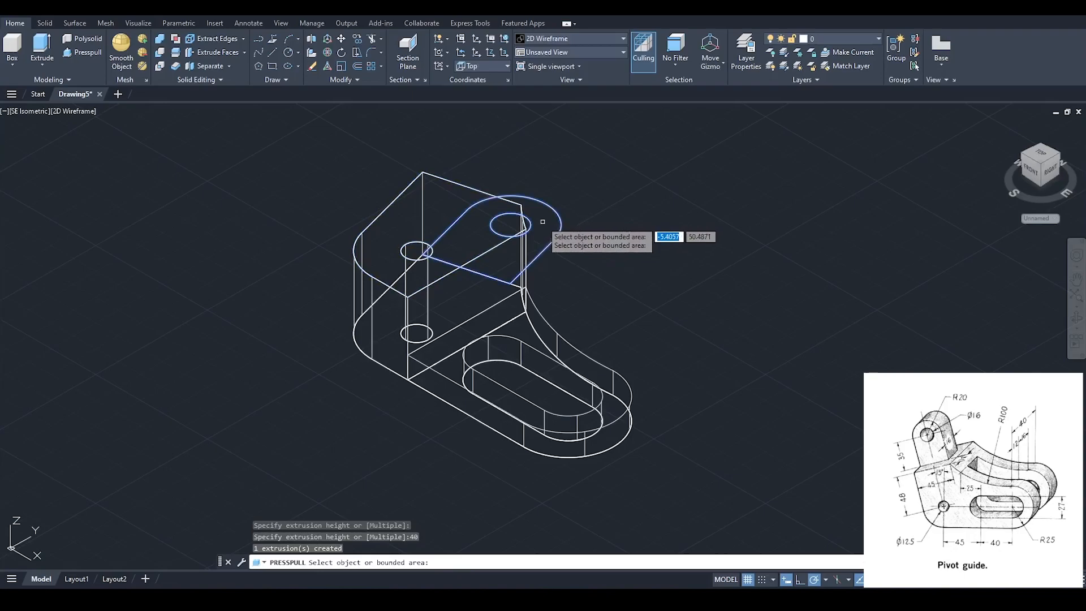
Step: Presspull the arm region around the upper hole upward by 16 units
{"action": "left_click", "coordinate": [544, 221]}
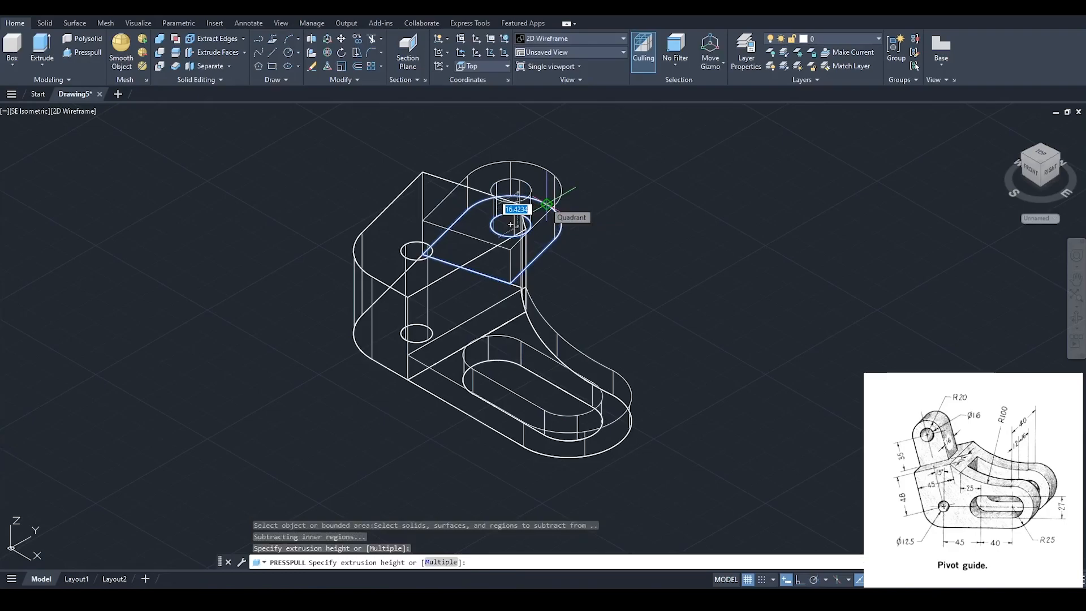
{"action": "type", "text": "16"}
{"action": "key", "text": "Return"}
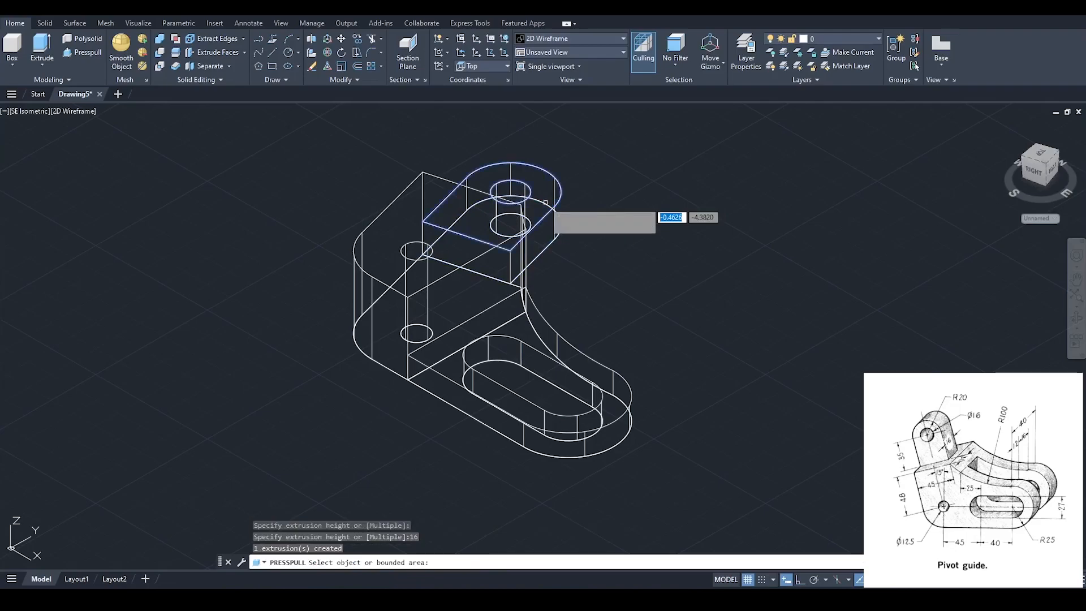
{"action": "key", "text": "Return"}
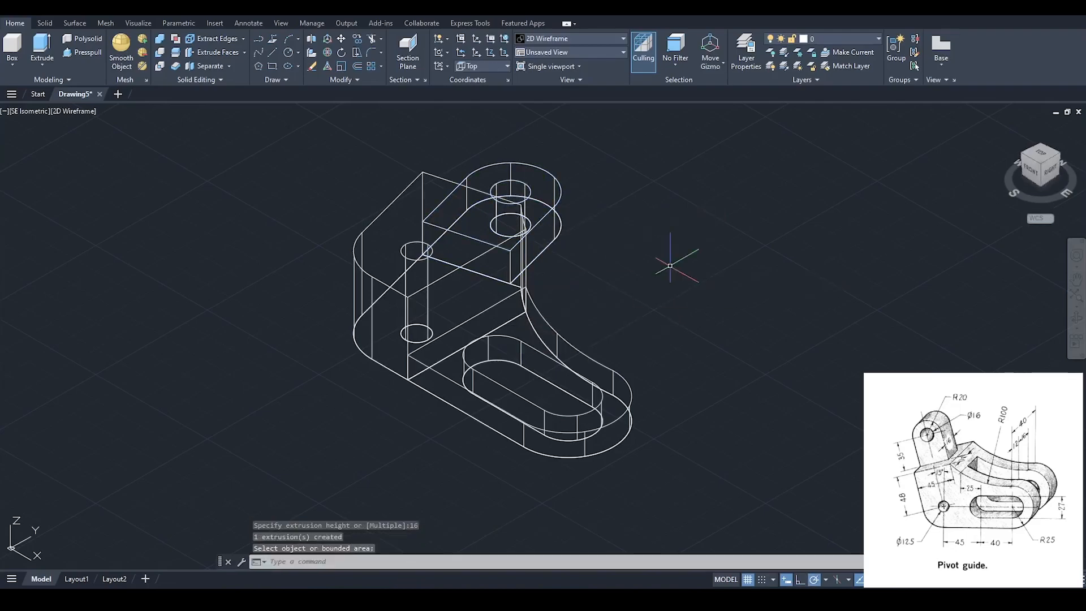
Step: Set the viewport's visual style to Shaded with edges
{"action": "left_click", "coordinate": [70, 113]}
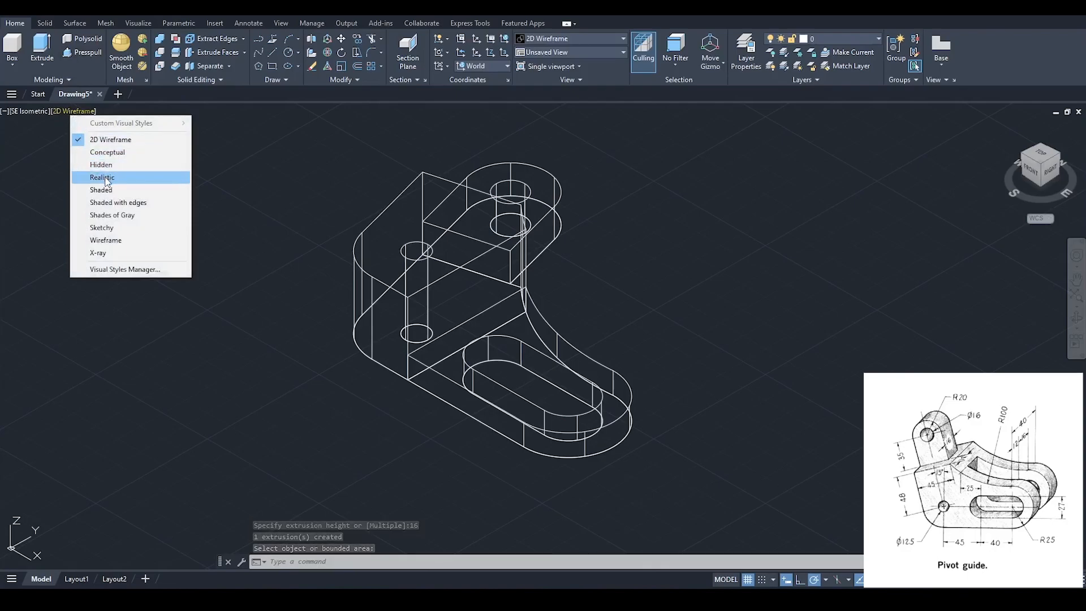
{"action": "left_click", "coordinate": [107, 203]}
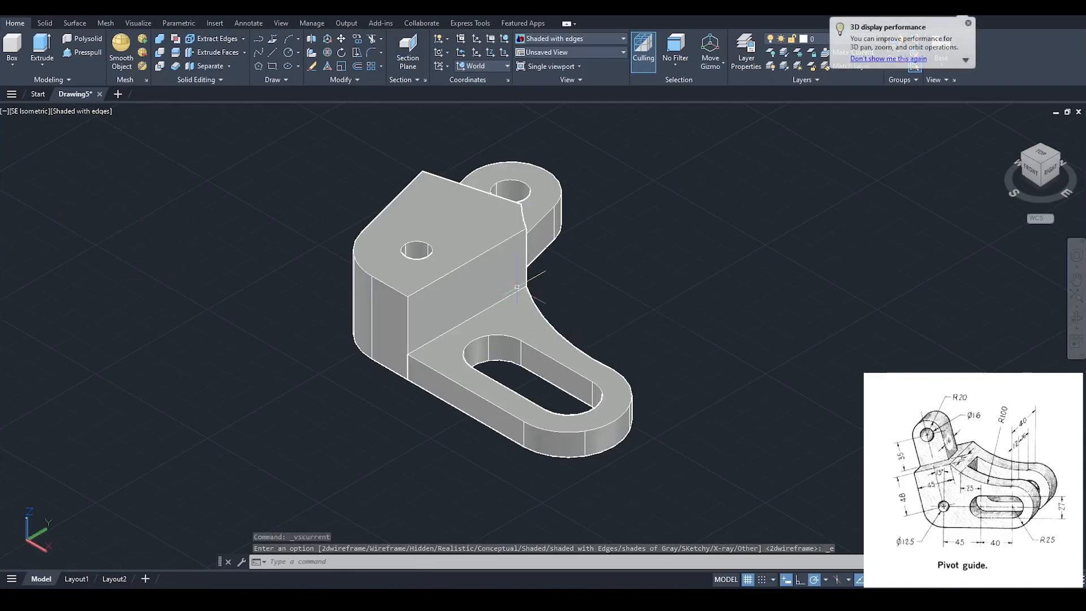
{"action": "middle_click_drag", "start_coordinate": [562, 257], "coordinate": [525, 362], "text": "shift"}
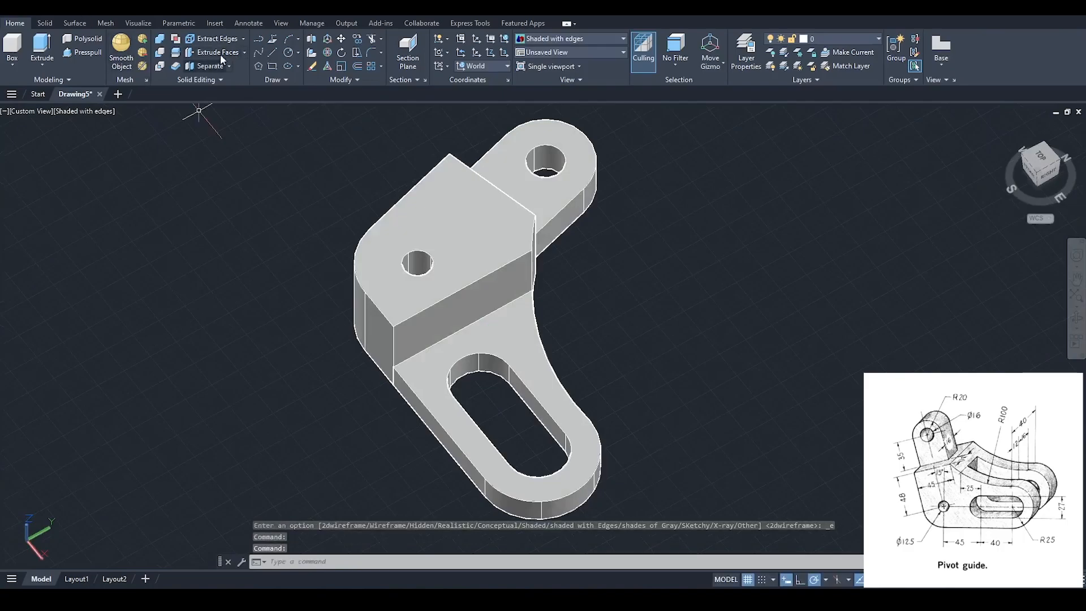
Step: Copy the slotted plate straight up from its top corner at the middle block to the block's top corner directly above
{"action": "left_click", "coordinate": [357, 39]}
{"action": "left_click", "coordinate": [528, 329]}
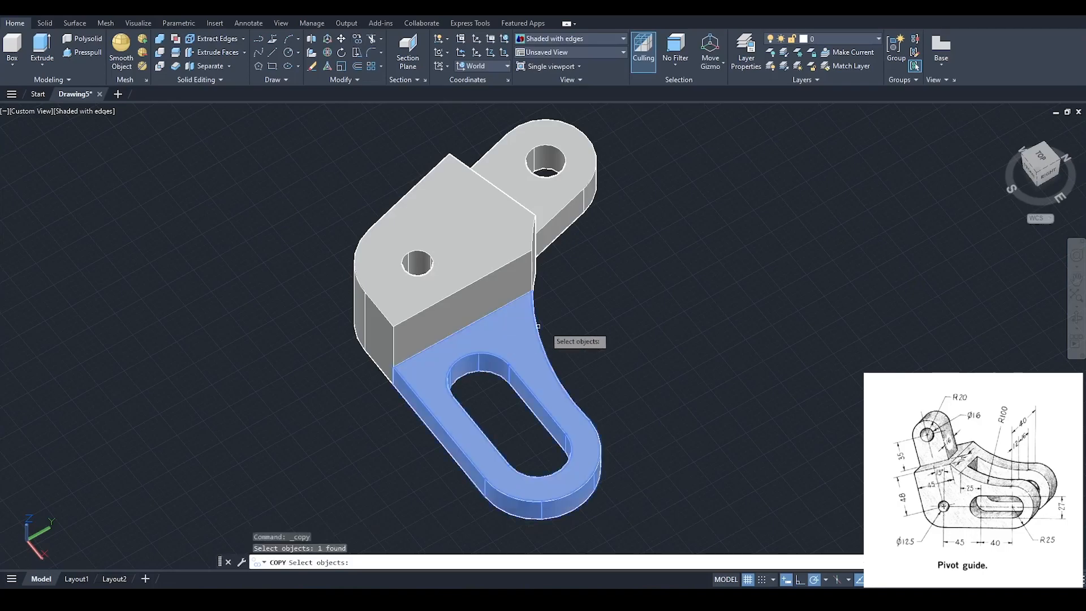
{"action": "key", "text": "Return"}
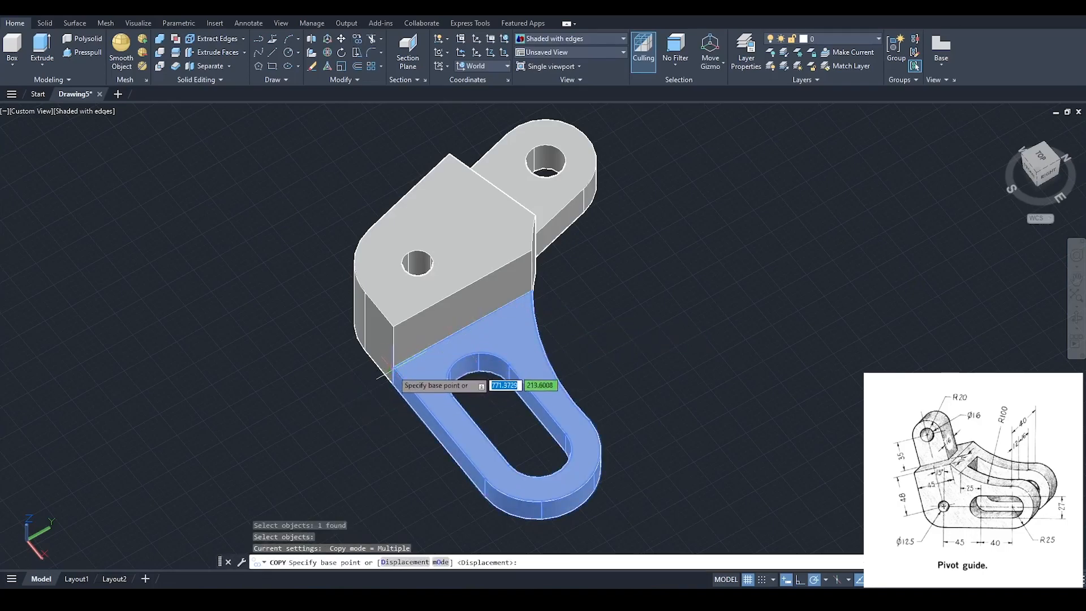
{"action": "scroll", "coordinate": [392, 367], "scroll_direction": "up", "scroll_amount": 3}
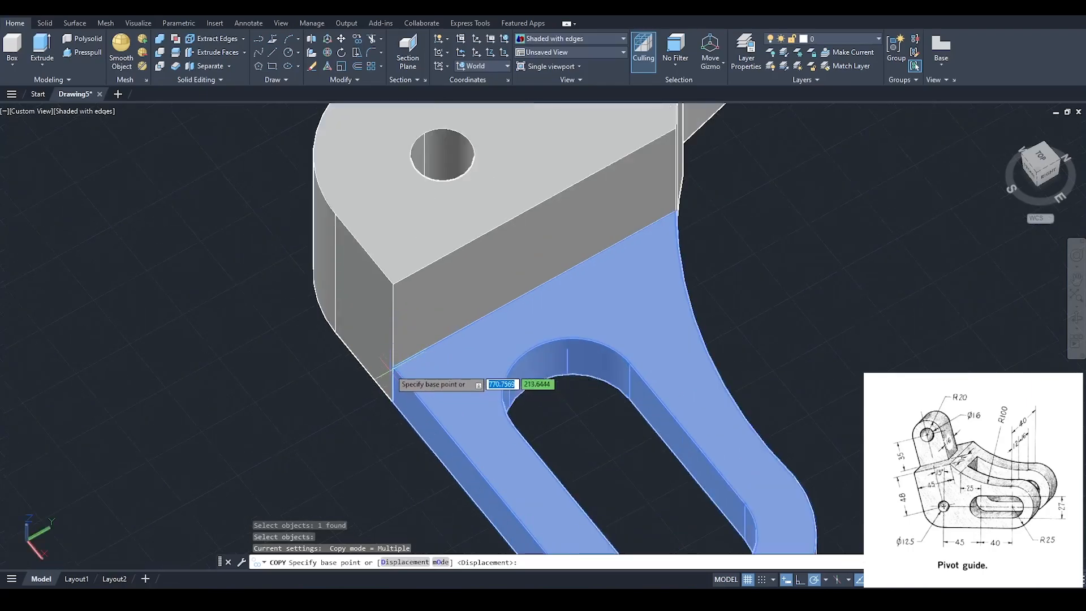
{"action": "left_click", "coordinate": [392, 368]}
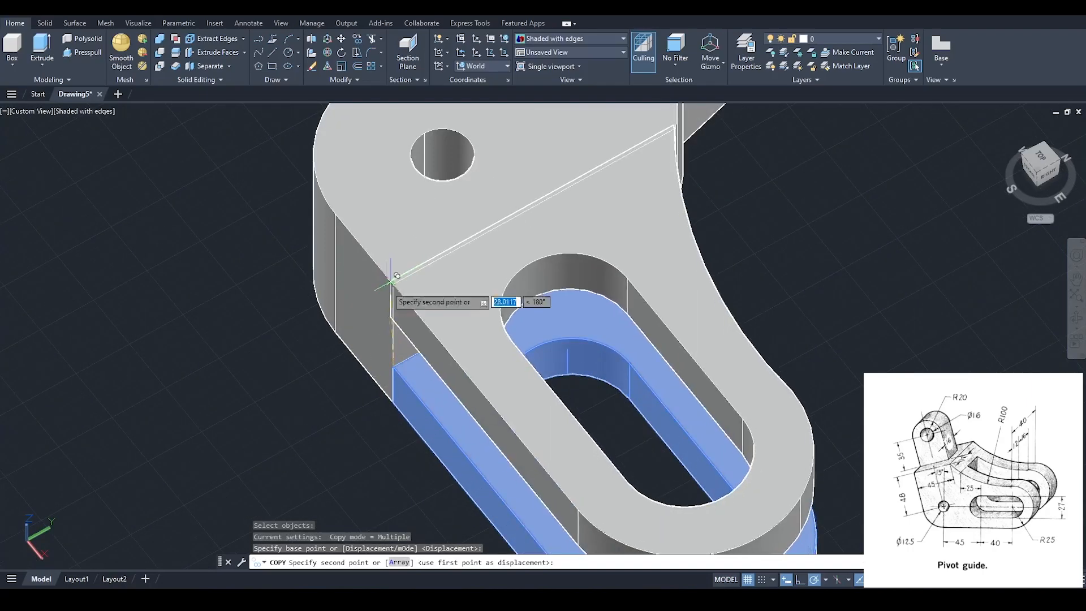
{"action": "left_click", "coordinate": [394, 284]}
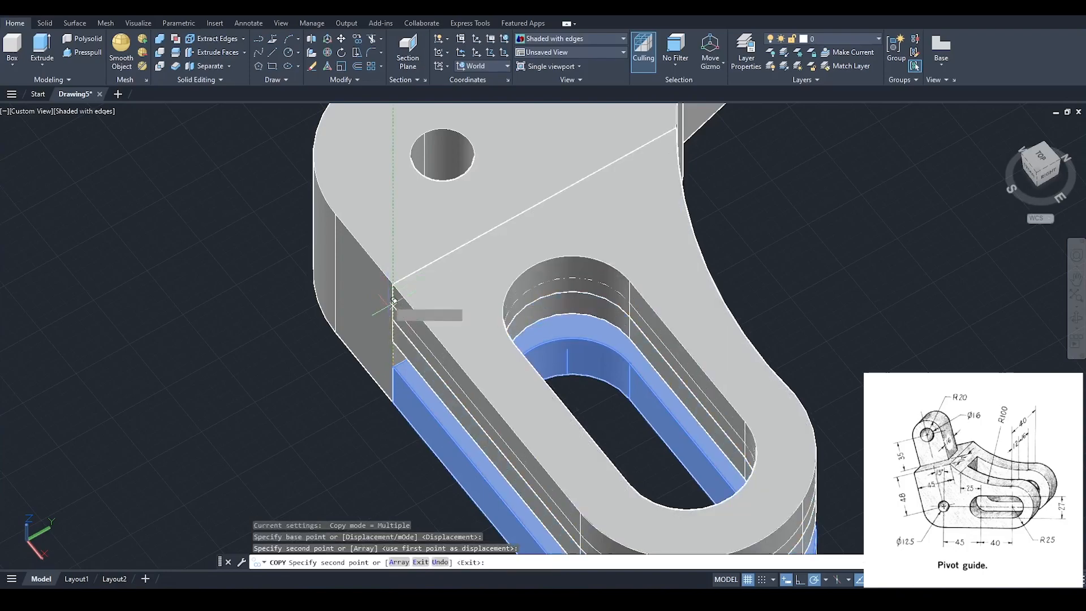
{"action": "key", "text": "Escape"}
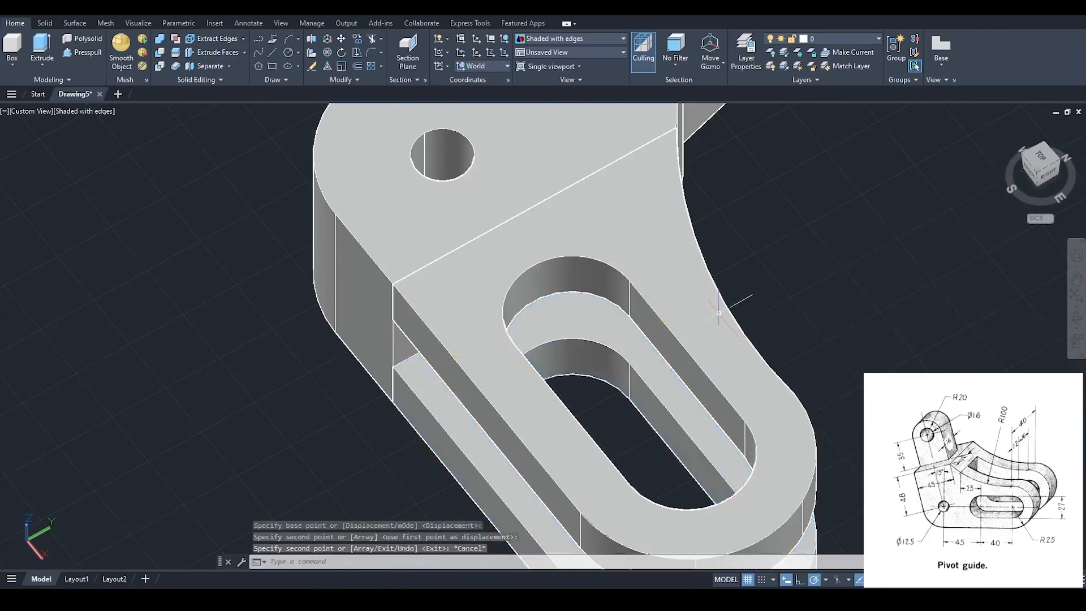
{"action": "scroll", "coordinate": [718, 312], "scroll_direction": "down", "scroll_amount": 4}
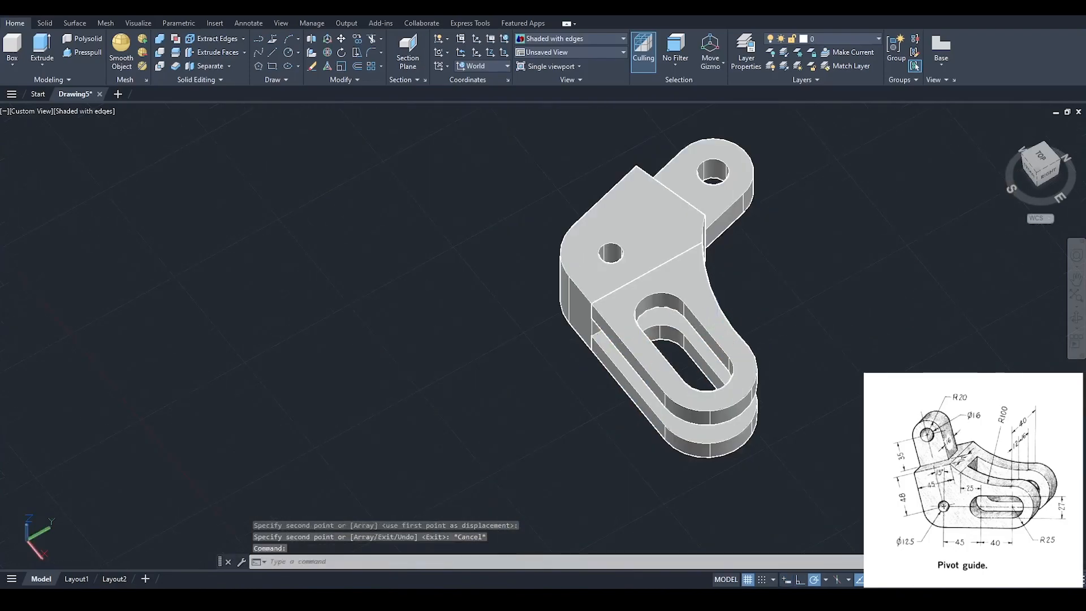
Step: Move the arm with the upper hole from its side edge's midpoint to the midpoint of the middle block's vertical edge
{"action": "middle_click_drag", "start_coordinate": [614, 279], "coordinate": [702, 301], "text": "shift"}
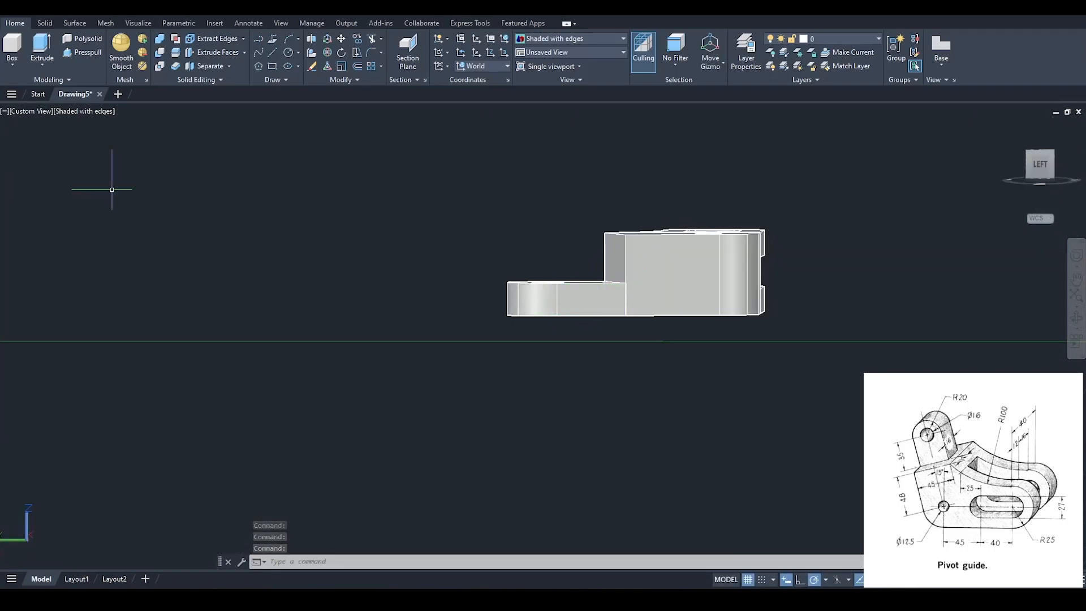
{"action": "left_click", "coordinate": [341, 39]}
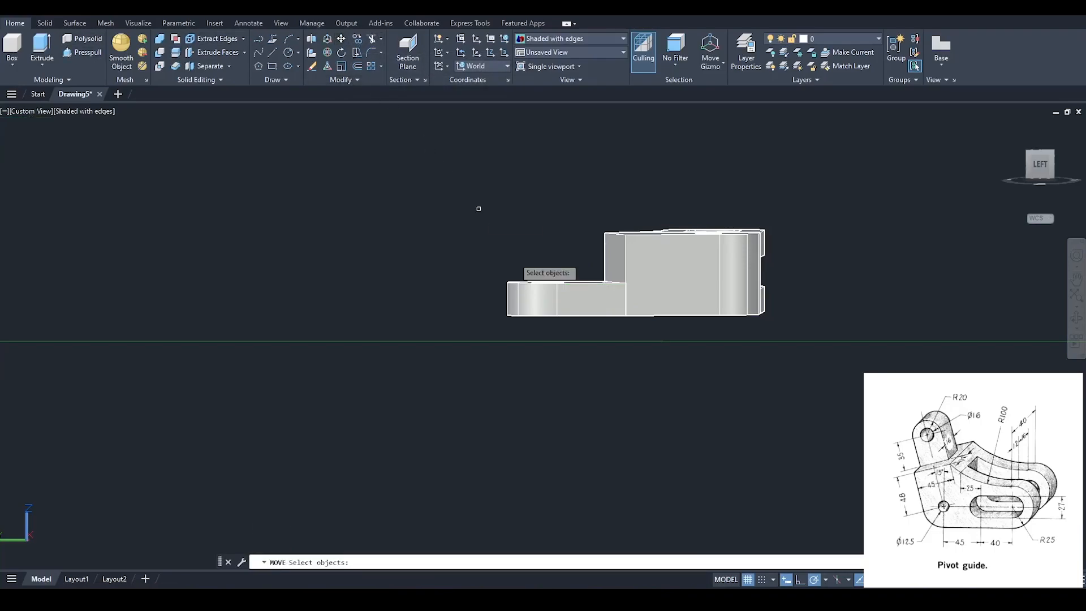
{"action": "left_click", "coordinate": [557, 292]}
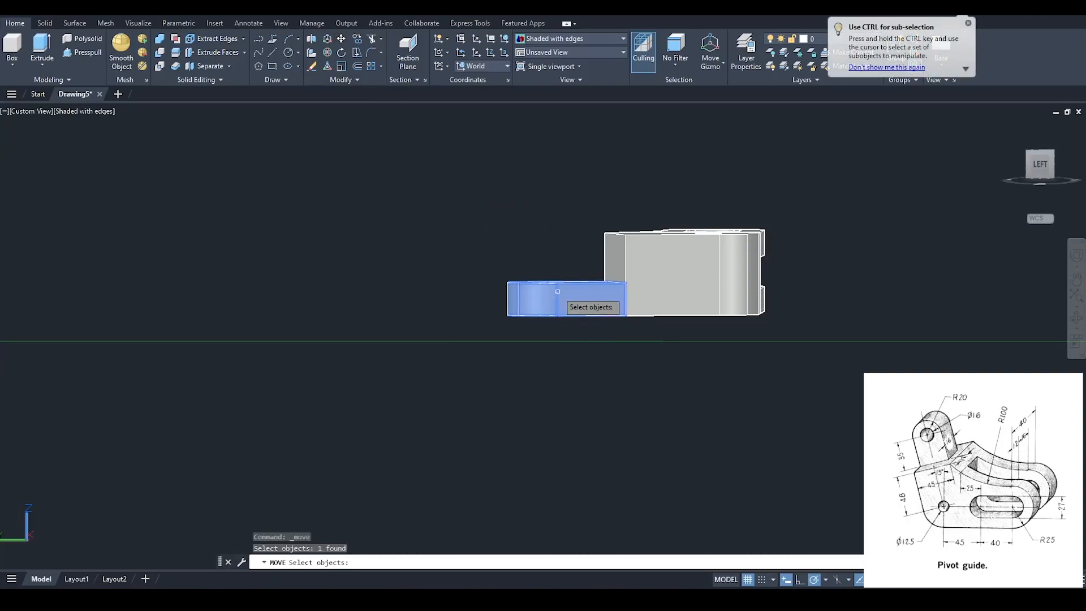
{"action": "key", "text": "Return"}
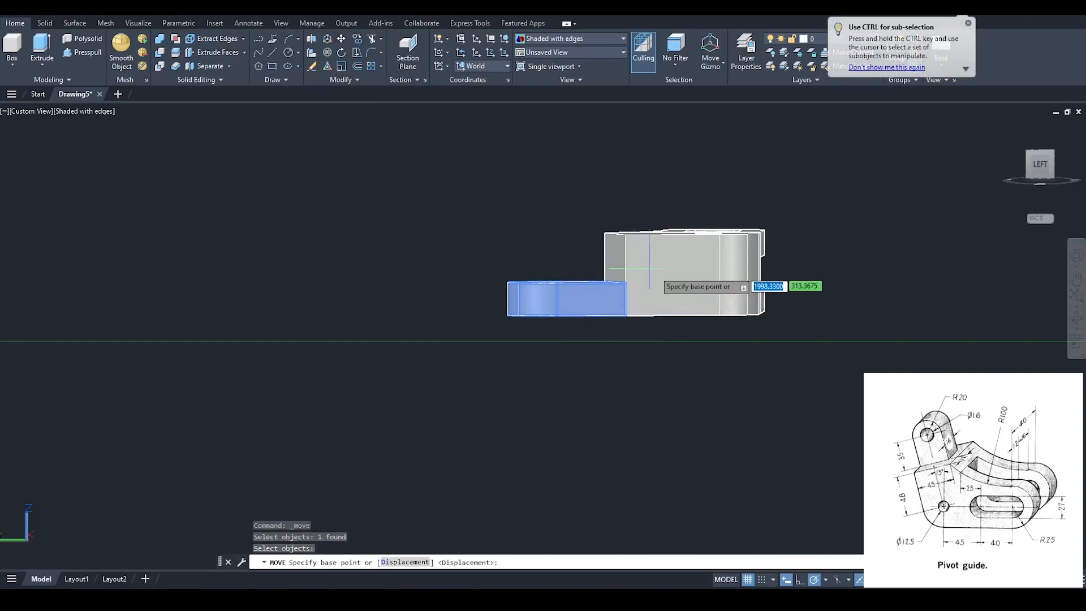
{"action": "left_click", "coordinate": [626, 298]}
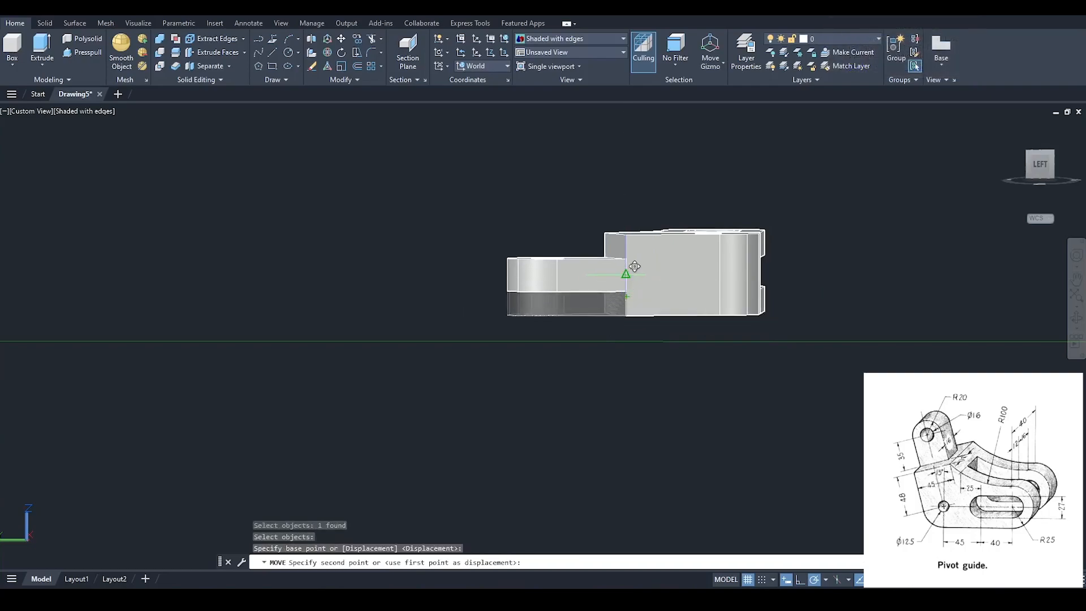
{"action": "left_click", "coordinate": [625, 274]}
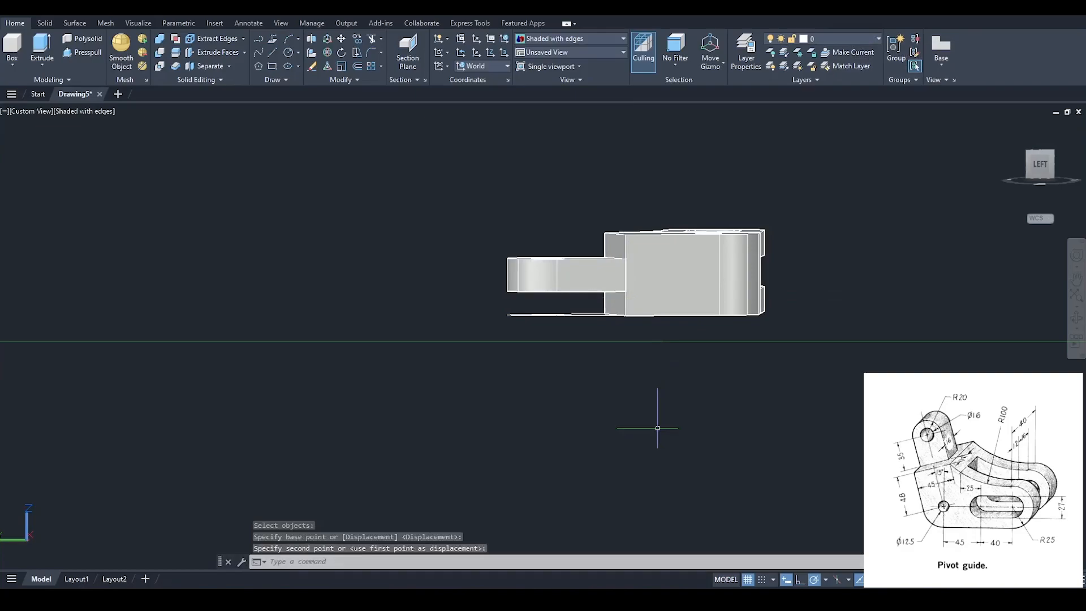
{"action": "key", "text": "Escape"}
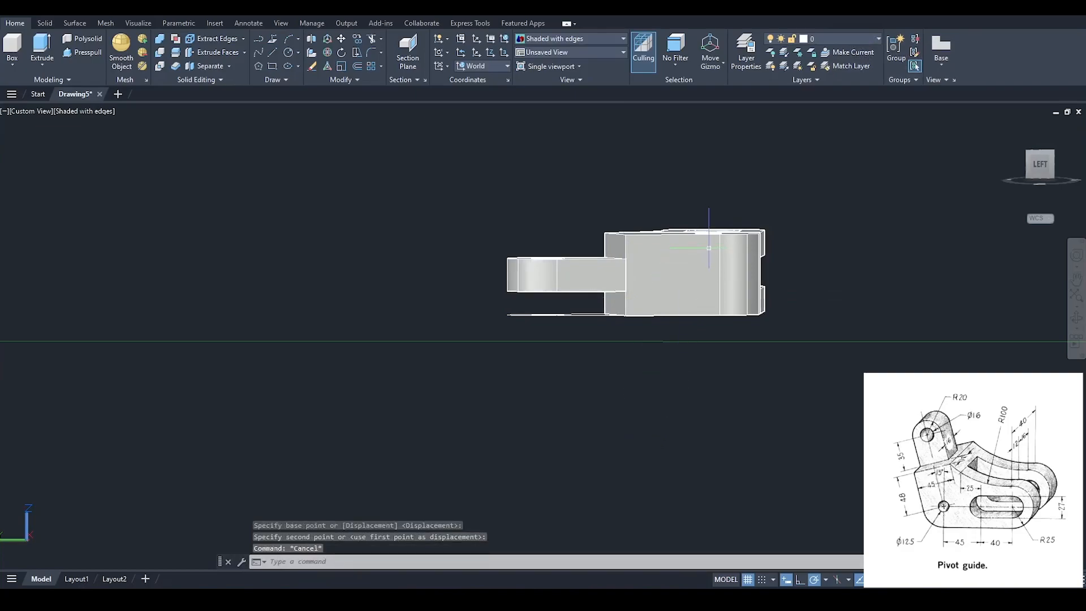
Step: Union the middle block, the upper arm and both slotted plates into one solid
{"action": "middle_click_drag", "start_coordinate": [720, 224], "coordinate": [509, 413], "text": "shift"}
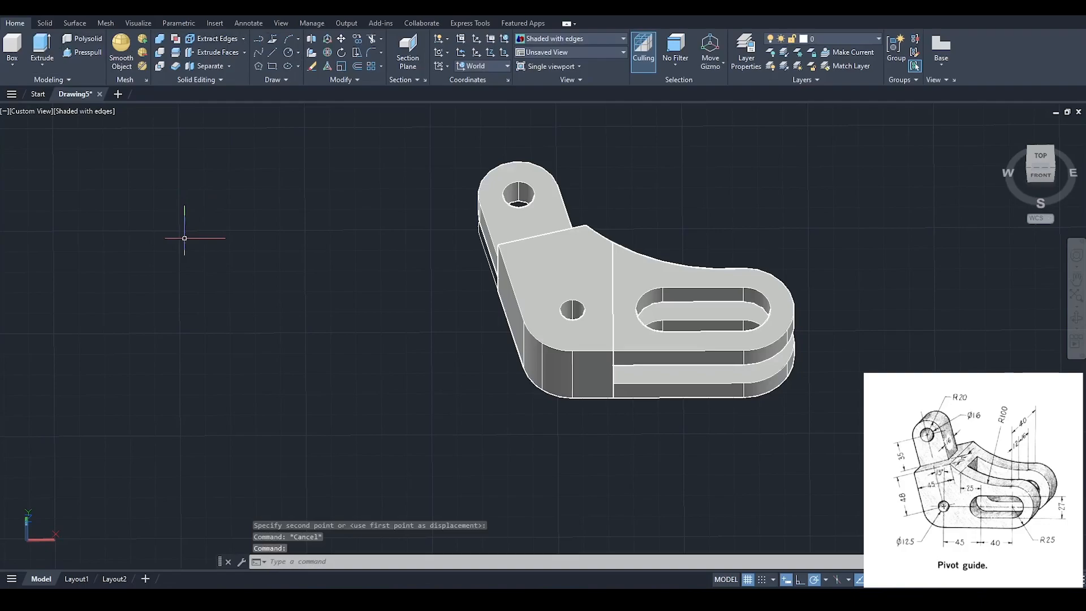
{"action": "type", "text": "u"}
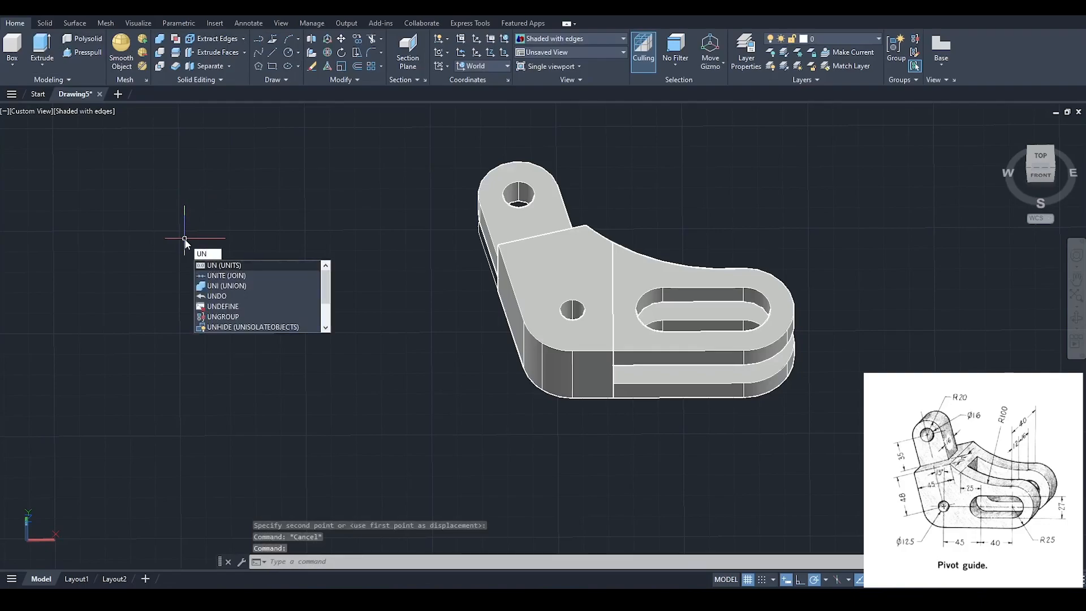
{"action": "type", "text": "nio"}
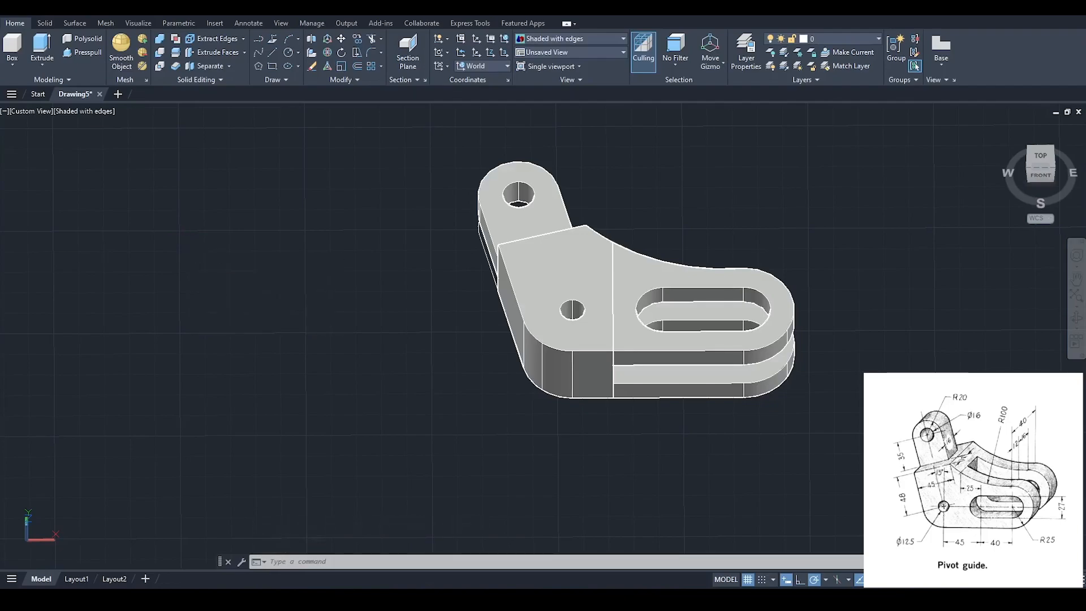
{"action": "key", "text": "Return"}
{"action": "left_click", "coordinate": [564, 279]}
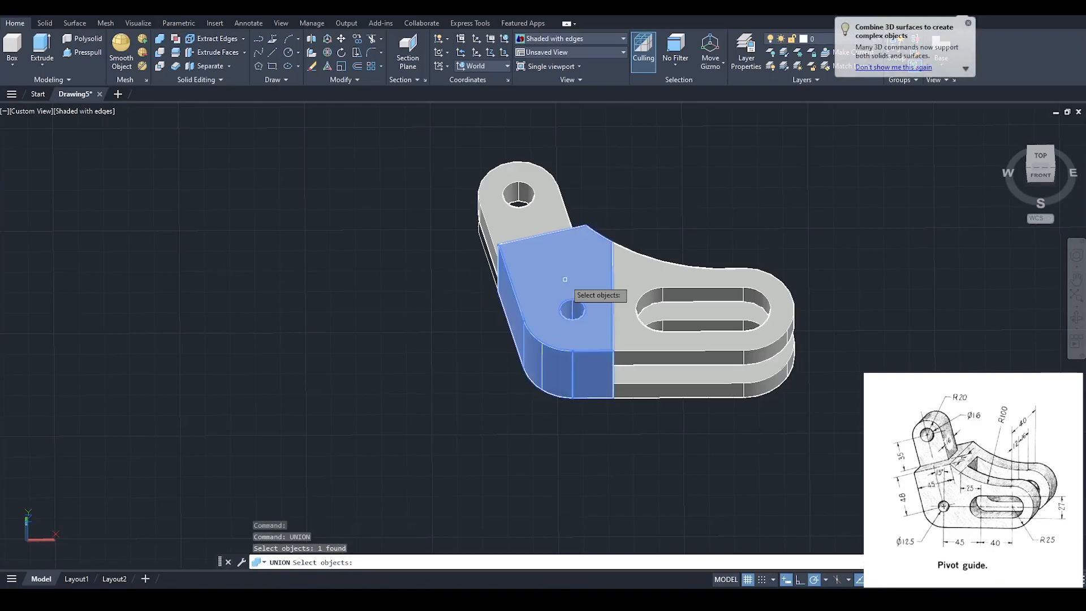
{"action": "left_click", "coordinate": [521, 227]}
{"action": "left_click", "coordinate": [644, 266]}
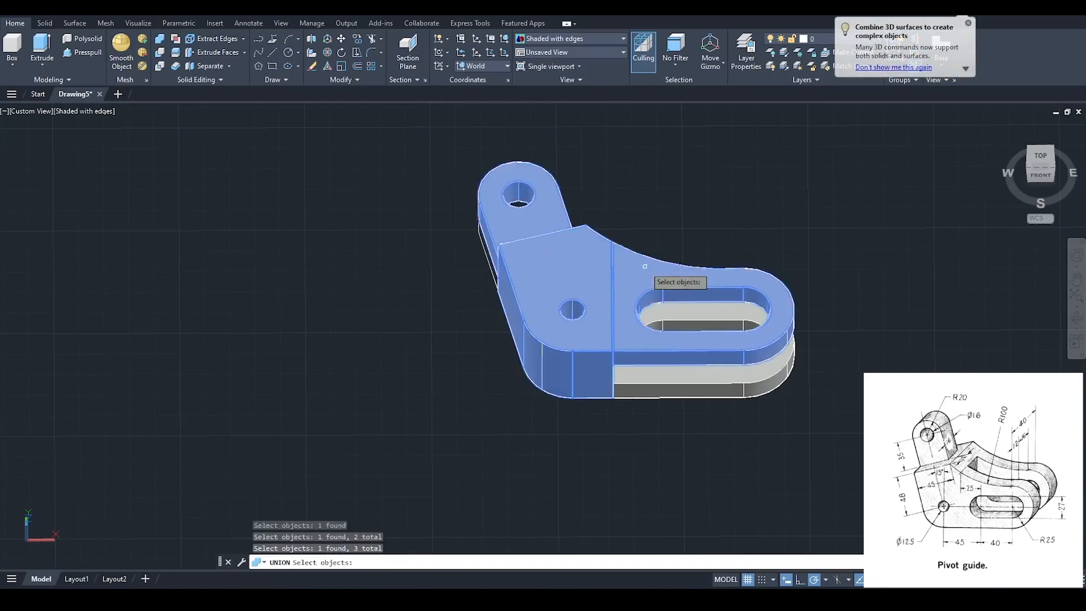
{"action": "left_click", "coordinate": [642, 389]}
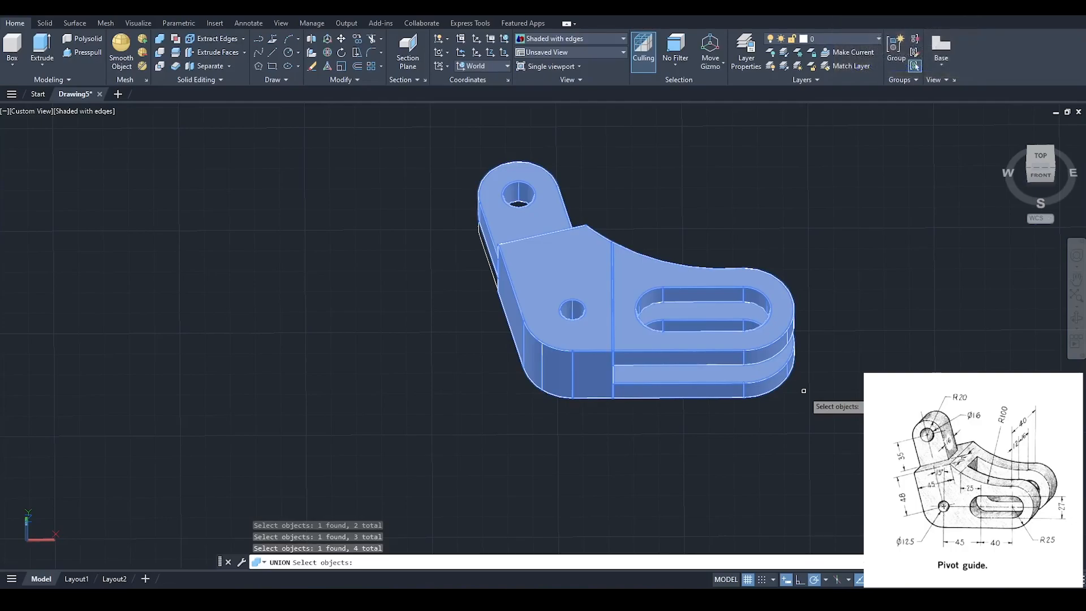
{"action": "key", "text": "Return"}
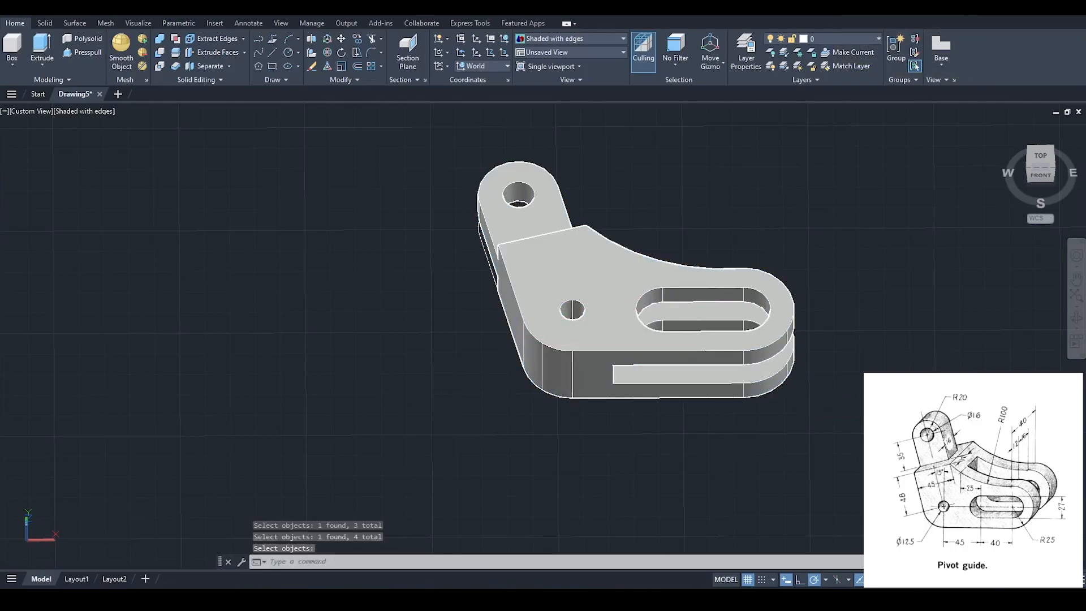
{"action": "left_click", "coordinate": [615, 309]}
{"action": "key", "text": "Escape"}
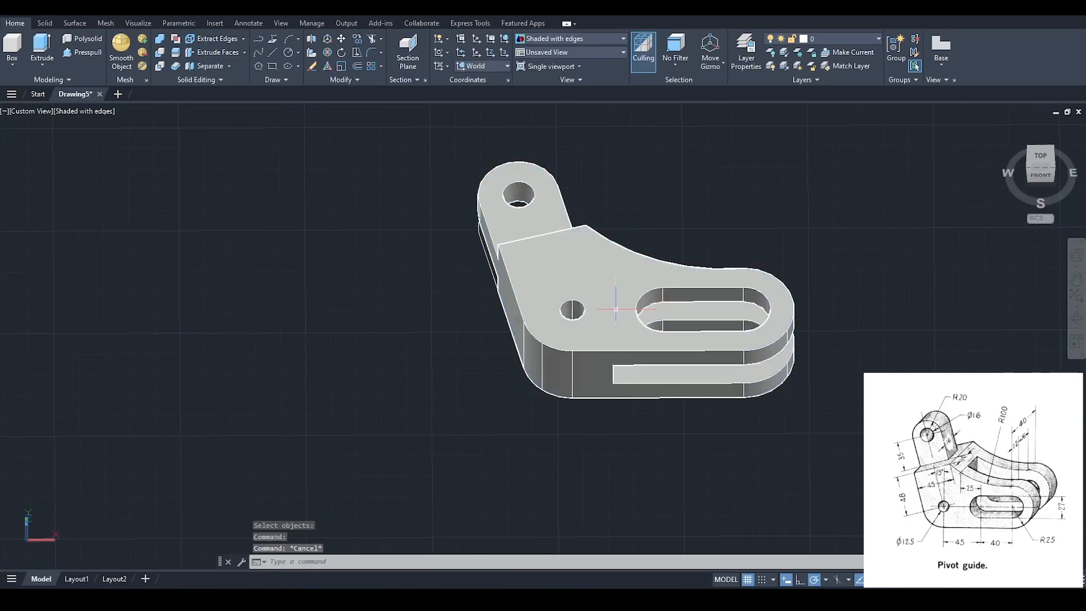
Step: Move the united solid by the center of its lower hole to empty space west of the 2D profile
{"action": "left_click", "coordinate": [341, 38]}
{"action": "left_click", "coordinate": [545, 237]}
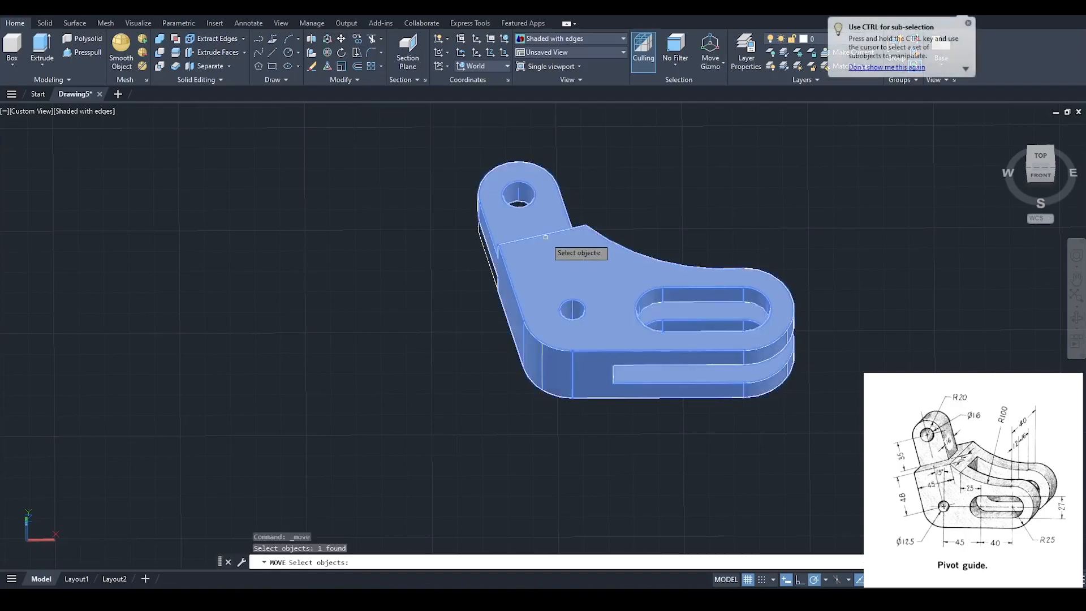
{"action": "key", "text": "Return"}
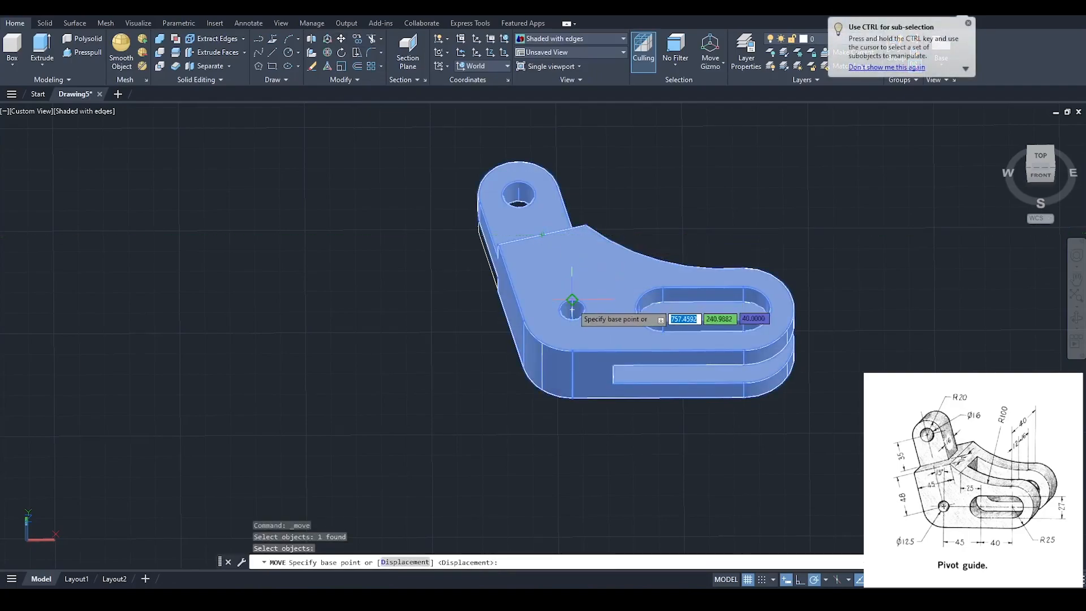
{"action": "left_click", "coordinate": [571, 309]}
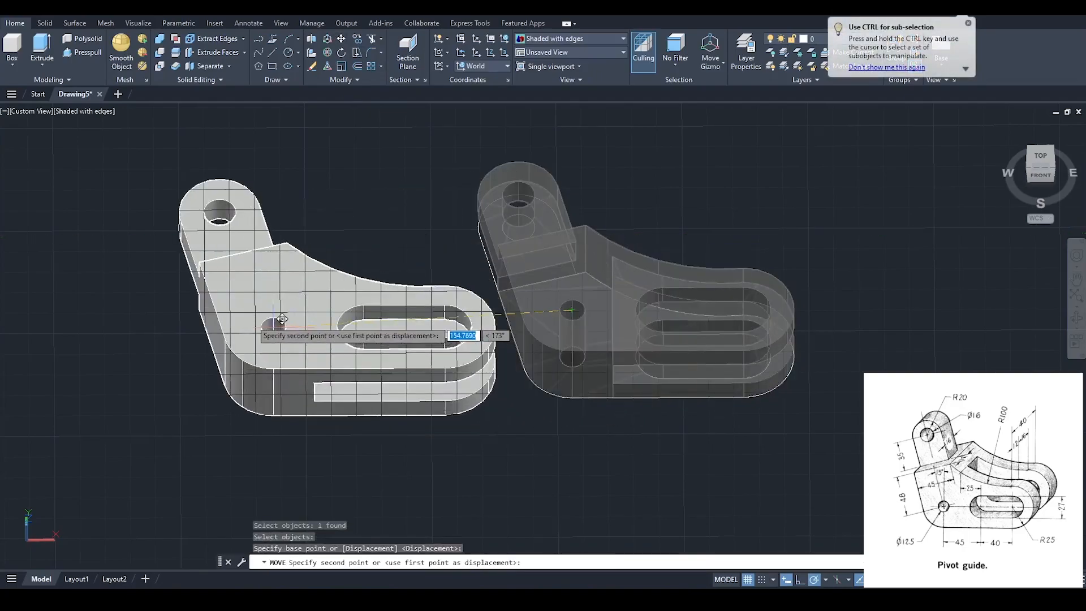
{"action": "left_click", "coordinate": [231, 313]}
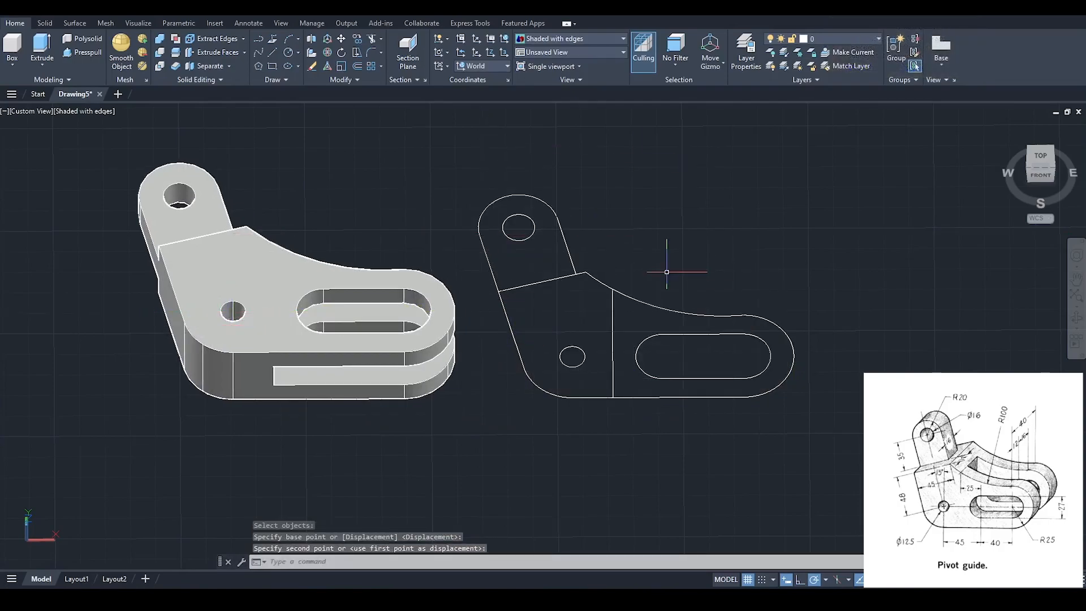
Step: Delete all the leftover 2D profile geometry, including its holes, slot and dividing lines
{"action": "left_click", "coordinate": [810, 405]}
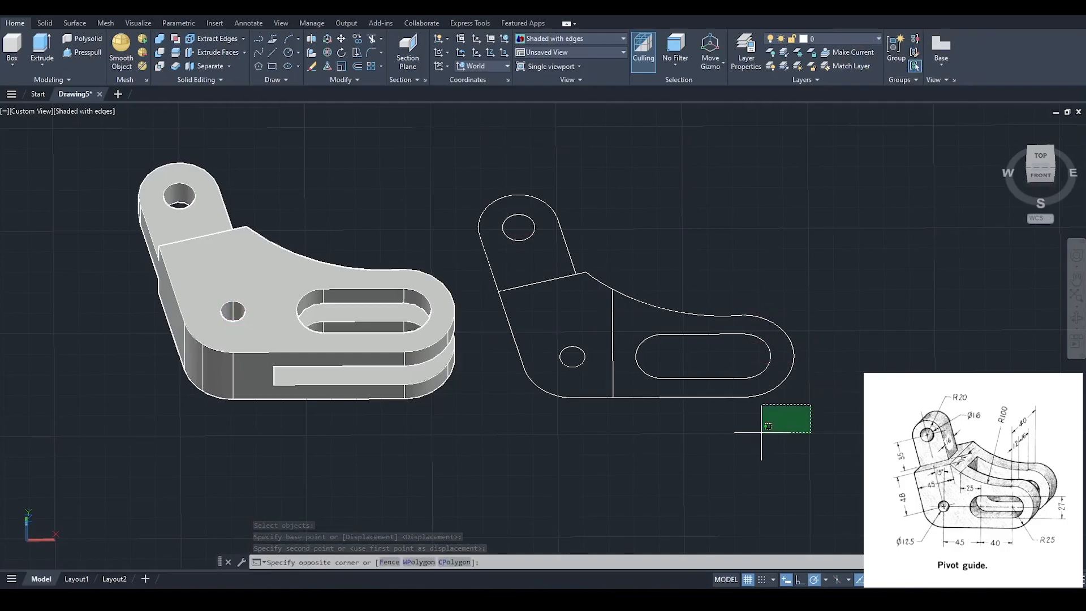
{"action": "left_click", "coordinate": [533, 212]}
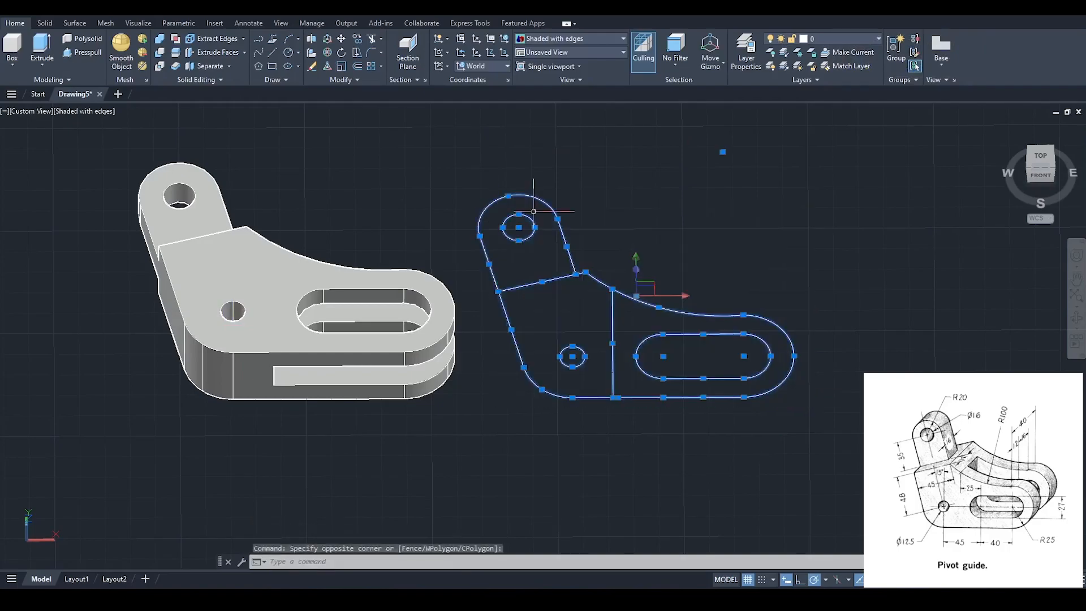
{"action": "key", "text": "Delete"}
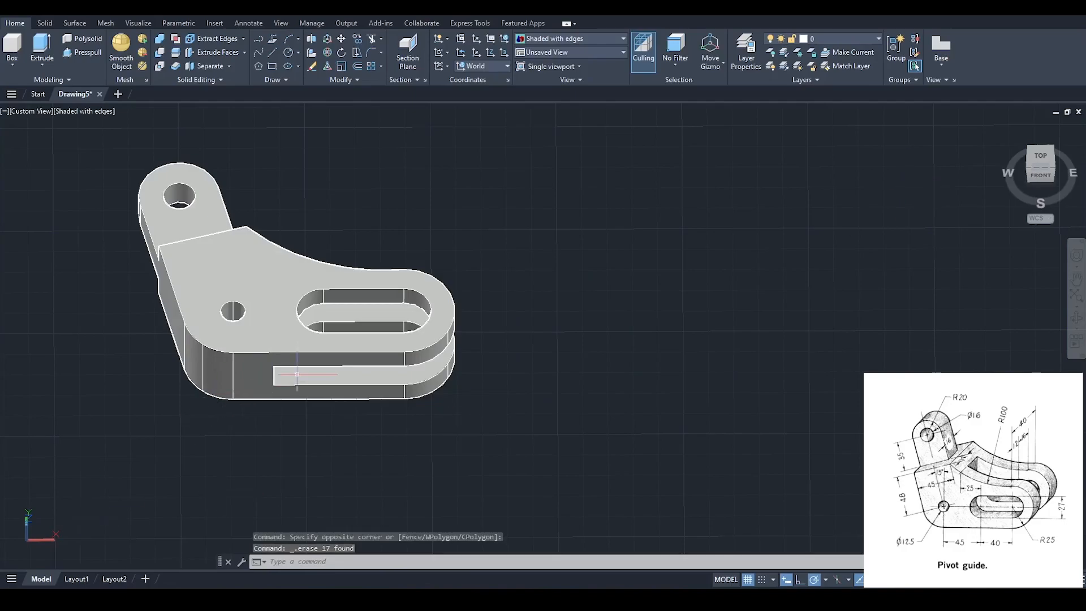
Step: View the finished solid from the SW Isometric direction and from the top
{"action": "left_click", "coordinate": [1031, 171]}
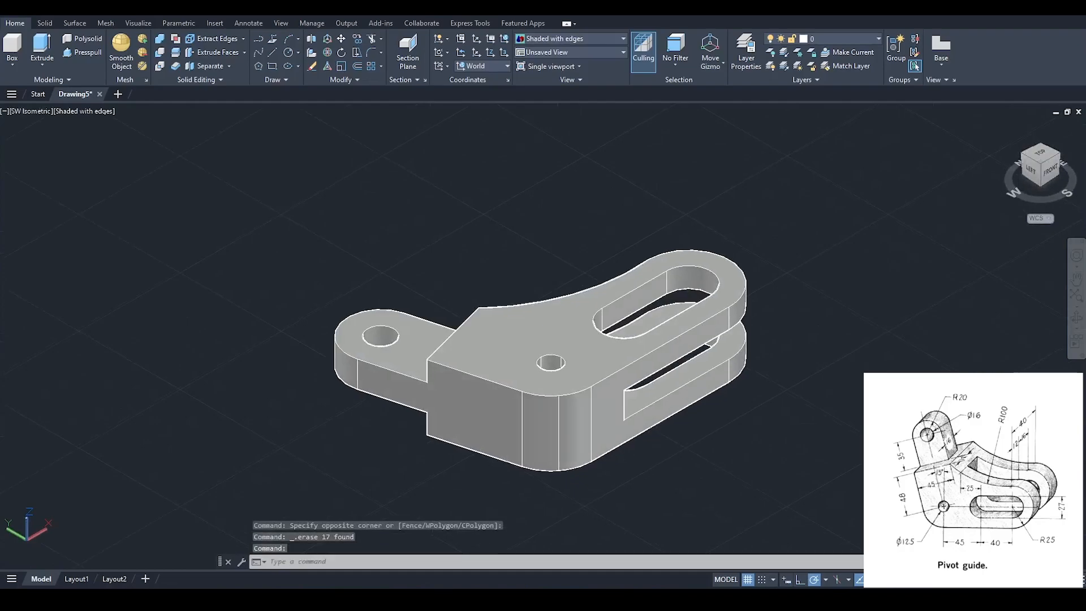
{"action": "left_click", "coordinate": [1043, 158]}
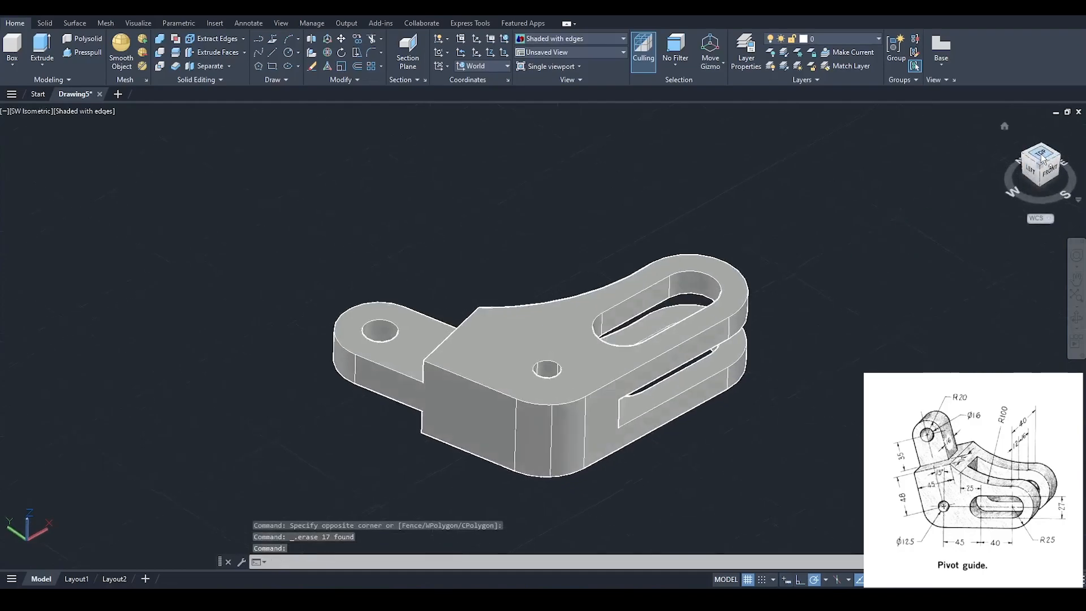